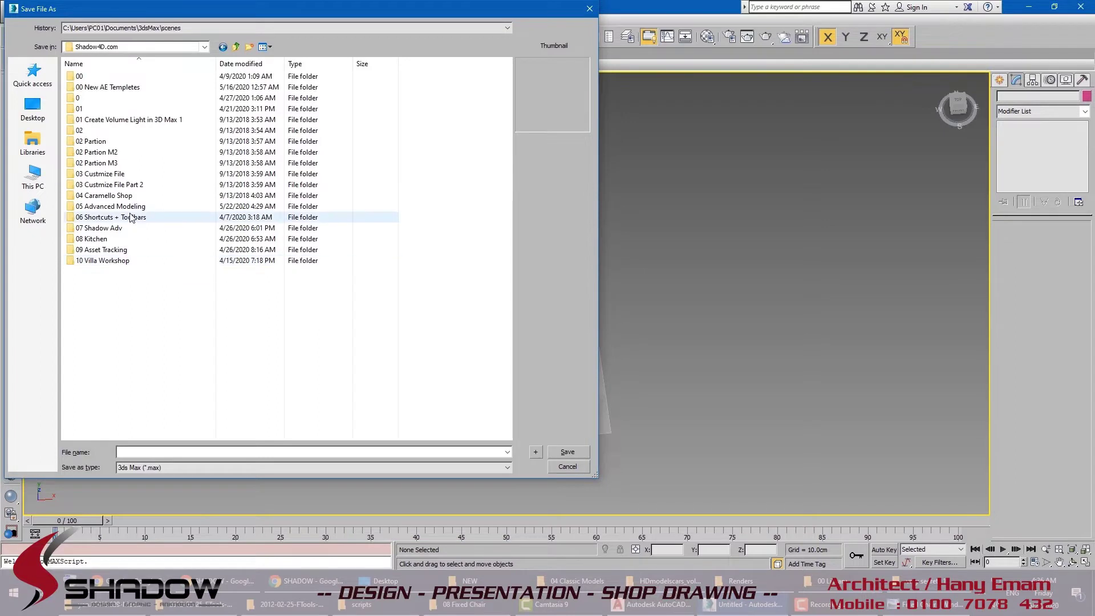
Step: Save the scene in the 08 Fixed Chair folder as Fixed Chair 01
double_click(135, 215)
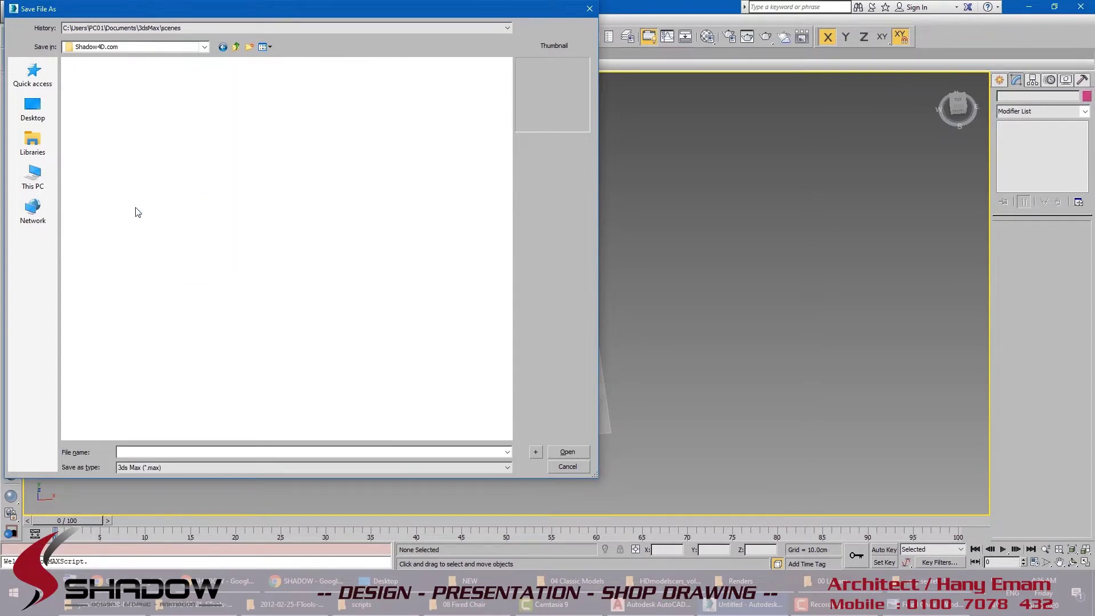
double_click(113, 169)
text(Fix)
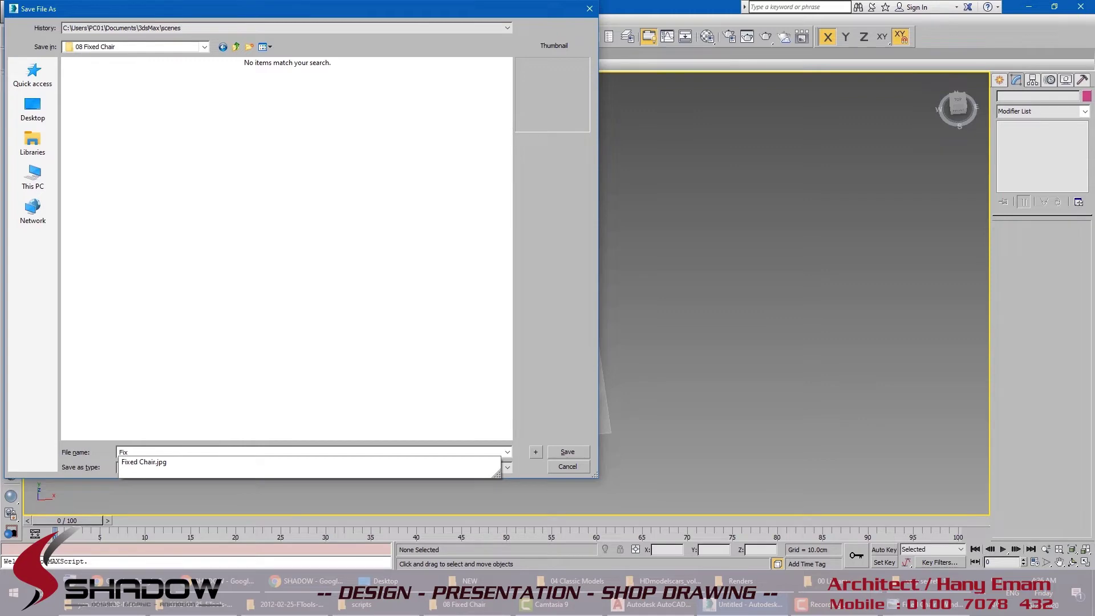
key(Down)
text(01)
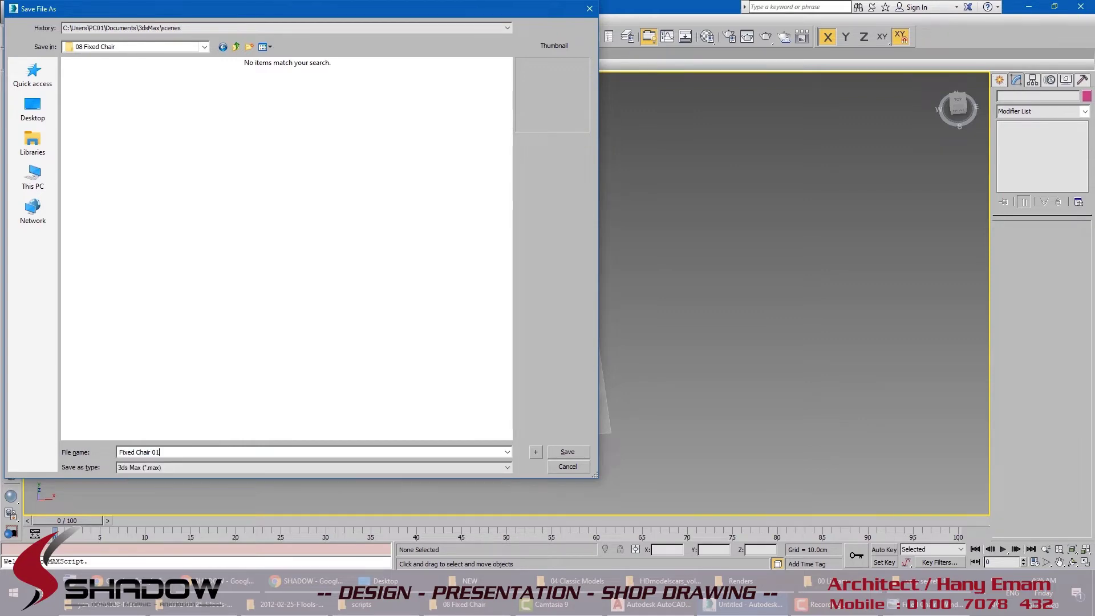
key(Return)
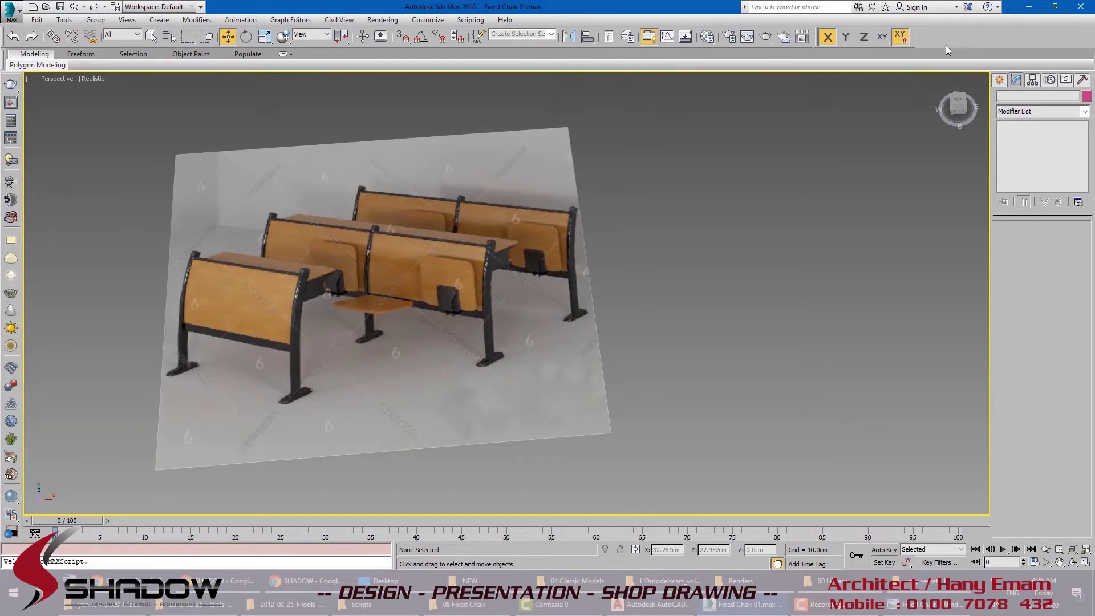
Step: Examine the curved side leg of the chair in the viewport and in the Fixed Chair reference photo
click(999, 79)
scroll(473, 249, up, 3)
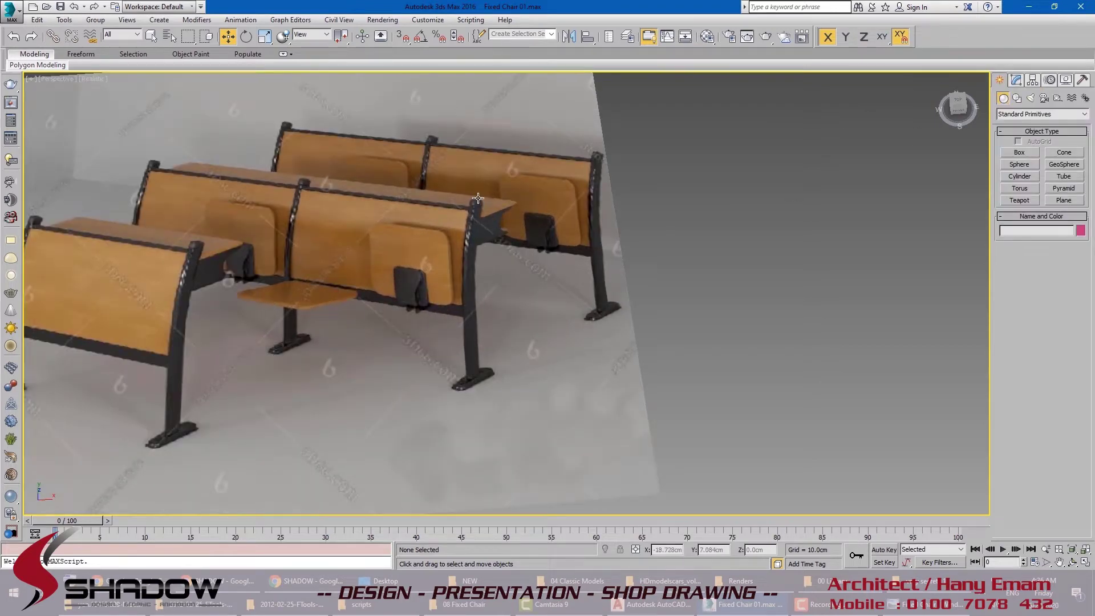
middle_drag(471, 351, 464, 332)
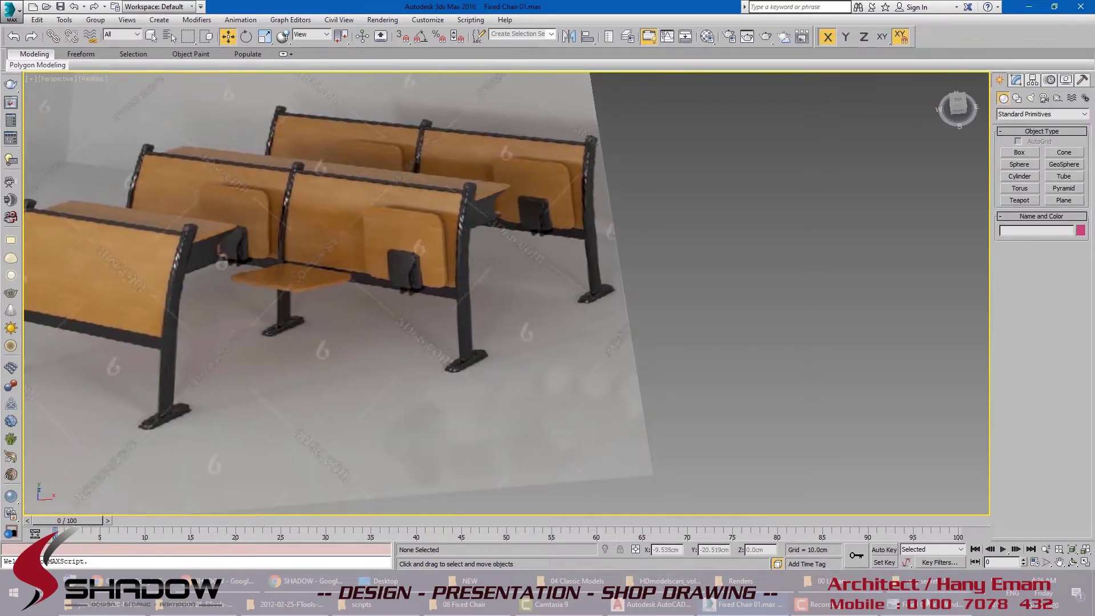
click(929, 602)
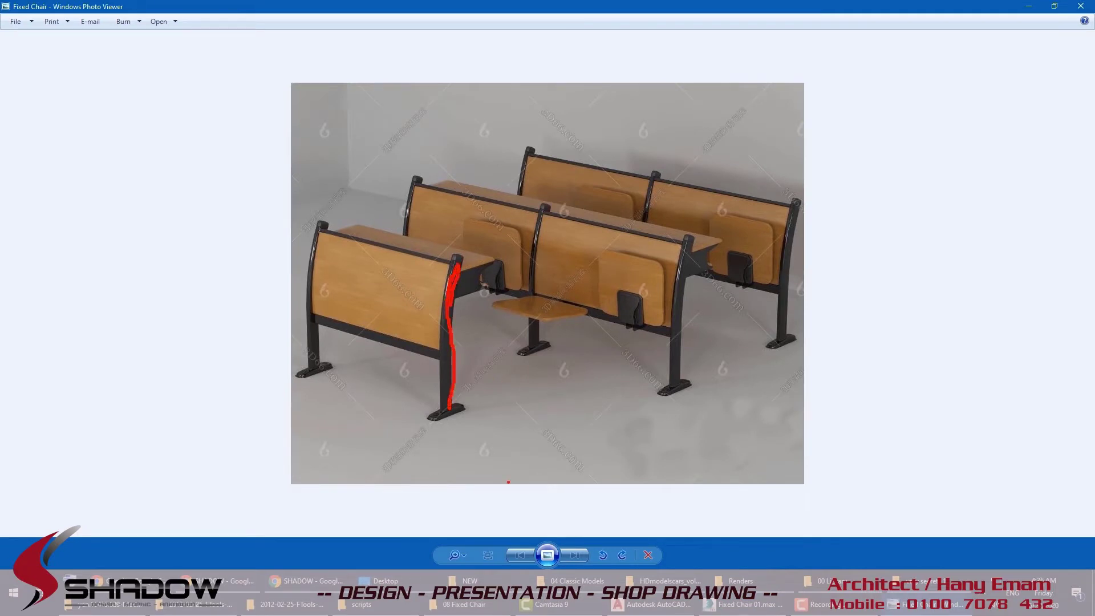
key(Escape)
Step: Switch to AutoCAD and draw a horizontal base line below the reference image
click(656, 604)
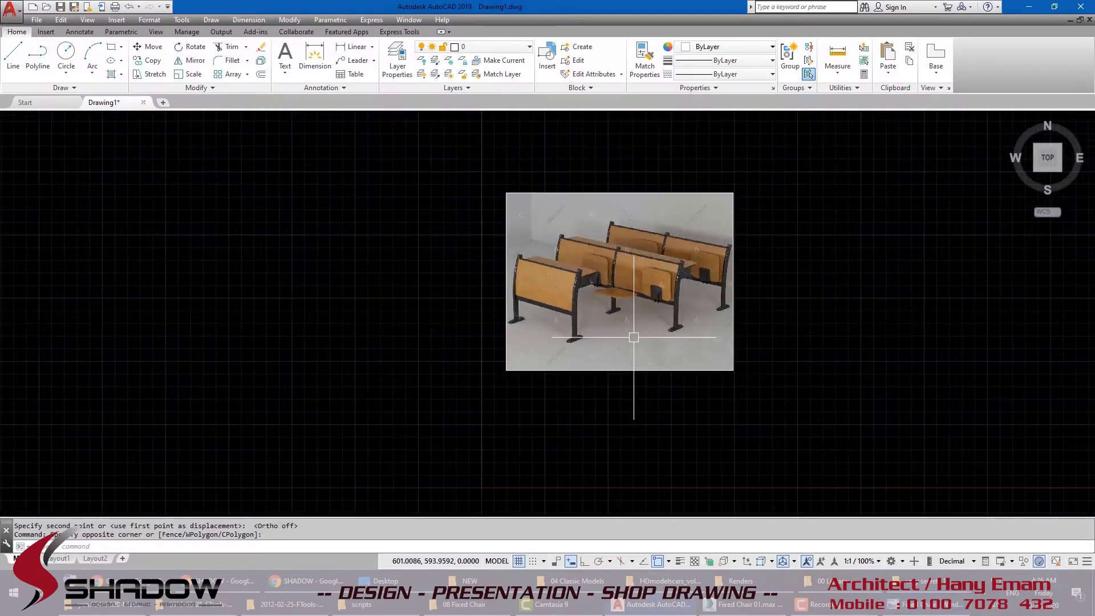
scroll(556, 342, up, 2)
text(l)
key(Return)
middle_drag(707, 449, 643, 275)
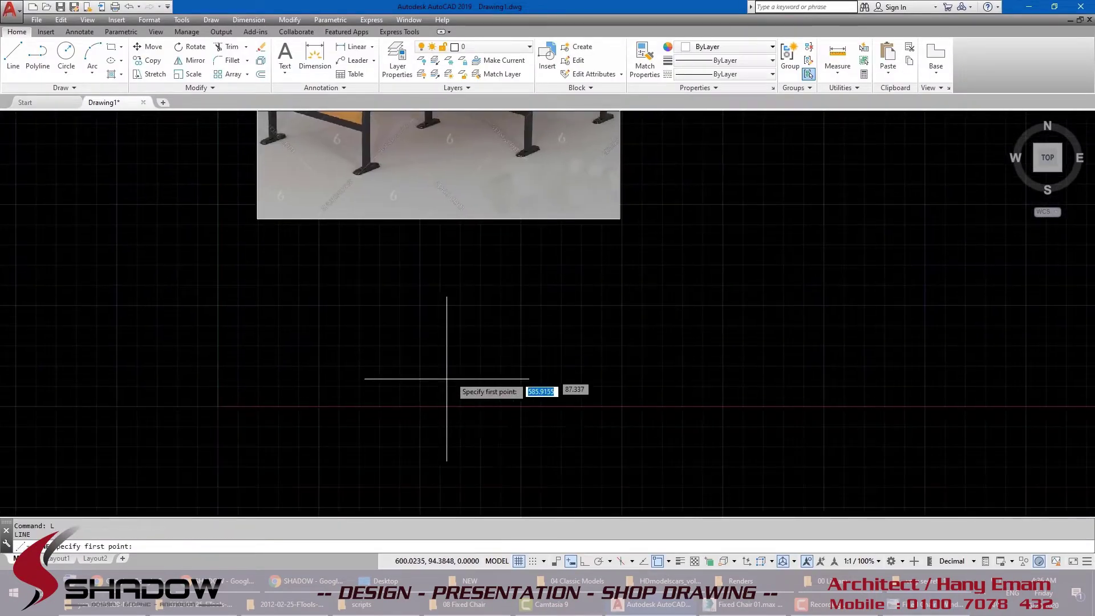
click(443, 379)
click(692, 380)
key(Return)
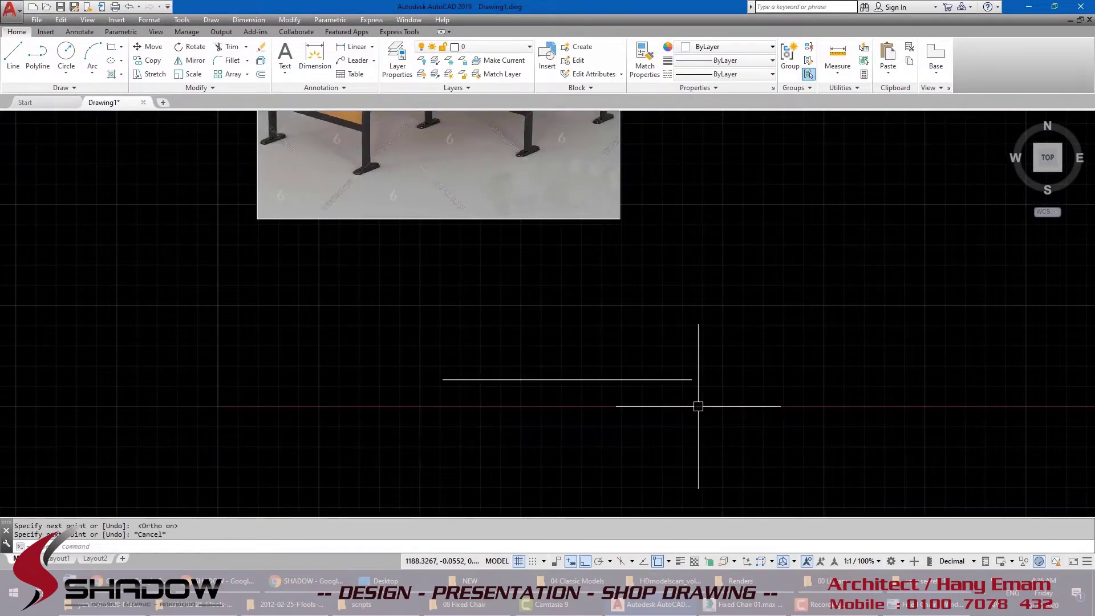
Step: Offset the horizontal base line upward by 1.1
text(o)
key(Return)
text(1.1)
key(Return)
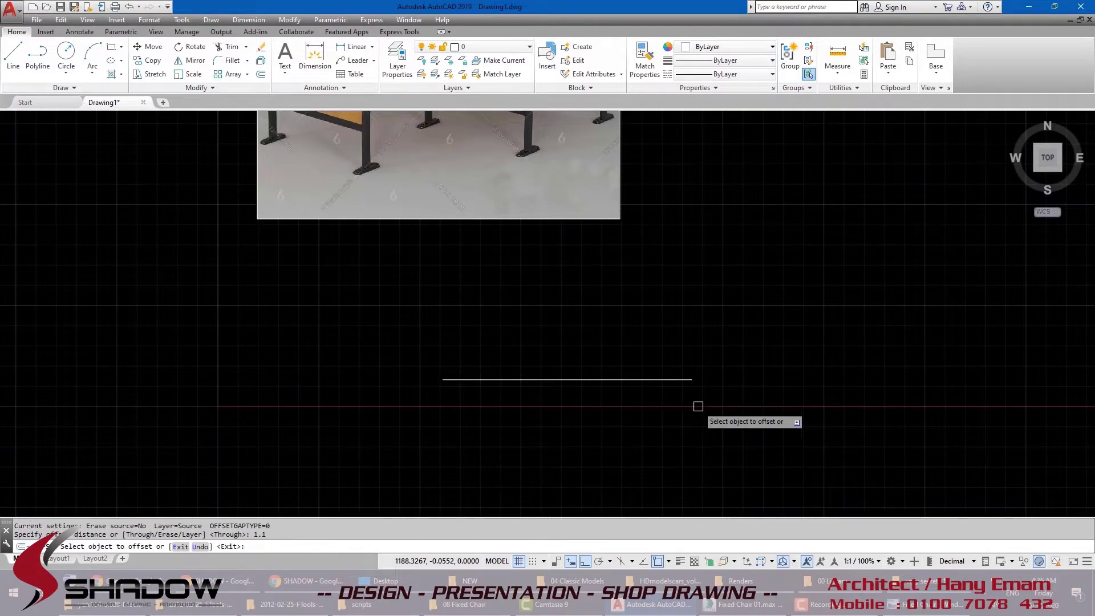
click(645, 380)
click(642, 344)
key(Escape)
scroll(455, 375, up, 5)
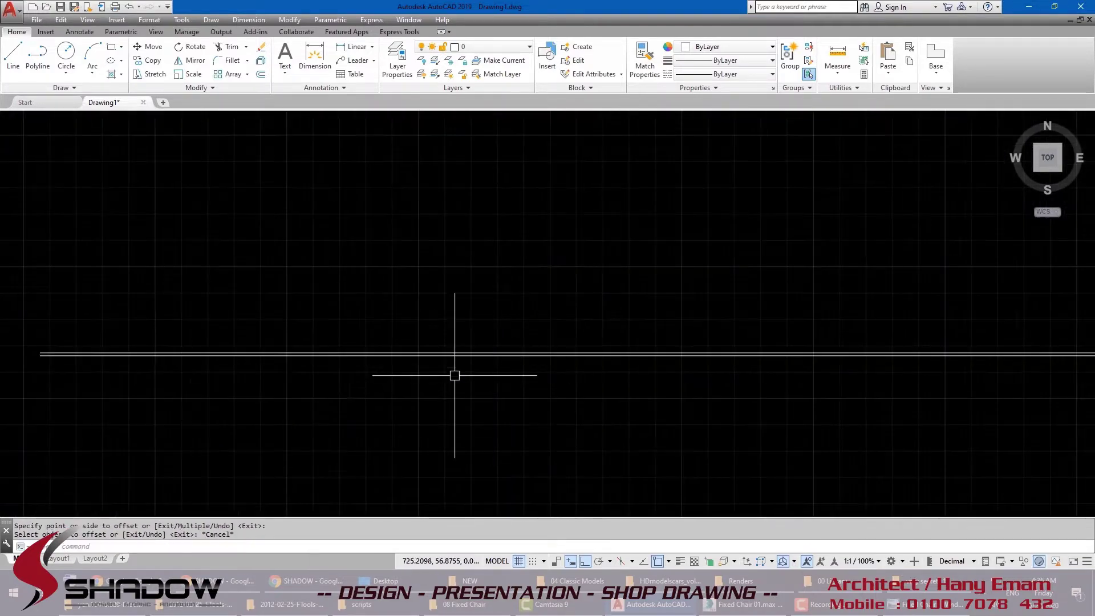
scroll(554, 348, down, 5)
text(s)
key(Return)
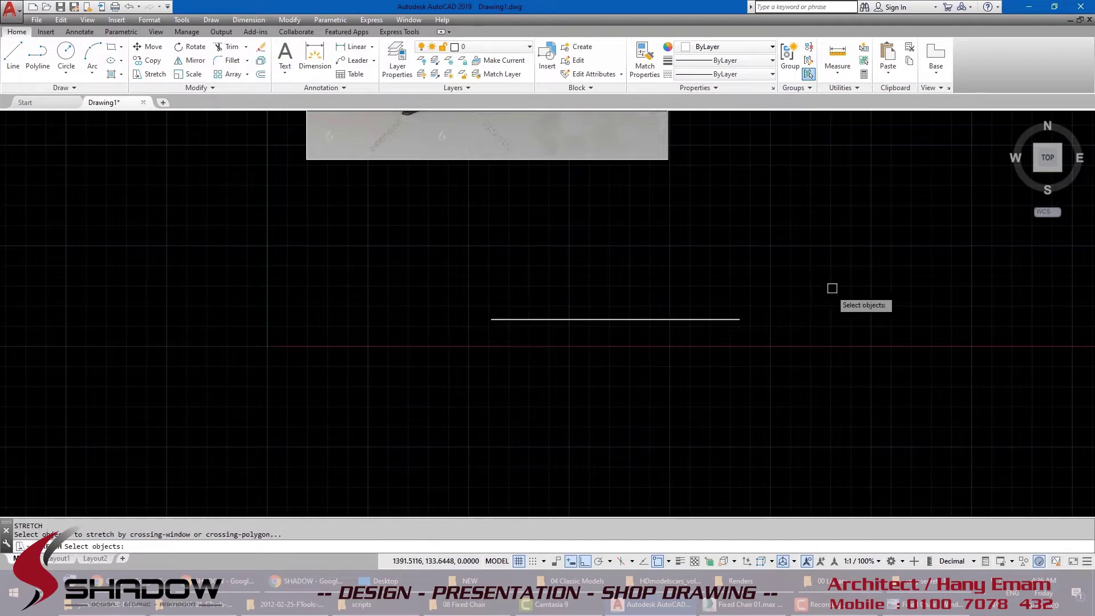
click(831, 289)
click(663, 395)
key(Return)
click(780, 410)
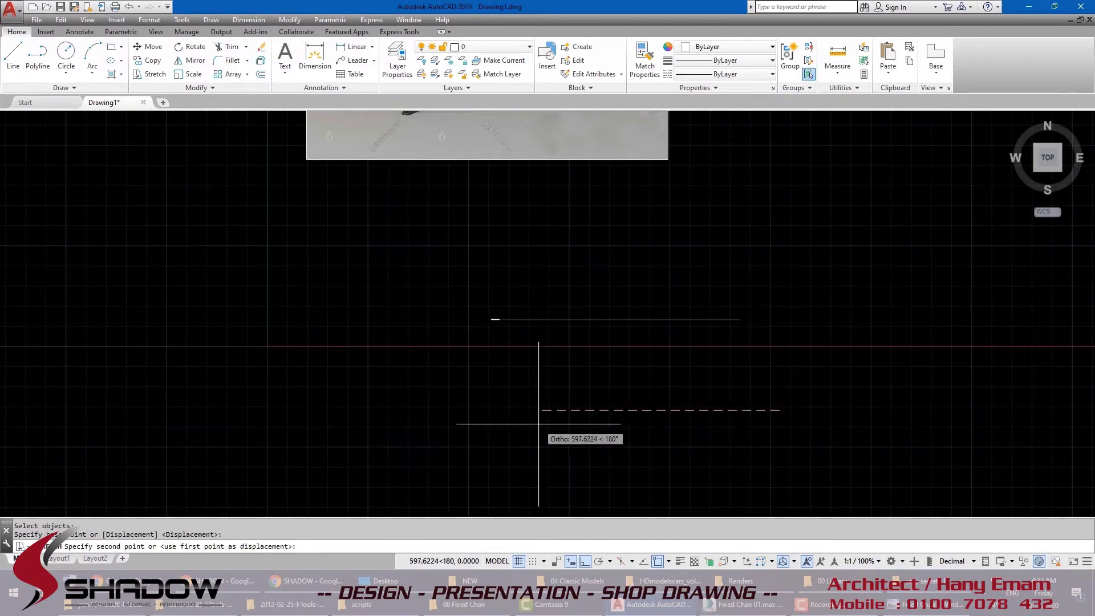
key(Escape)
Step: Stretch the ends of both horizontal lines inward to shorten them strongly
key(Return)
click(752, 312)
click(716, 351)
key(Return)
click(750, 391)
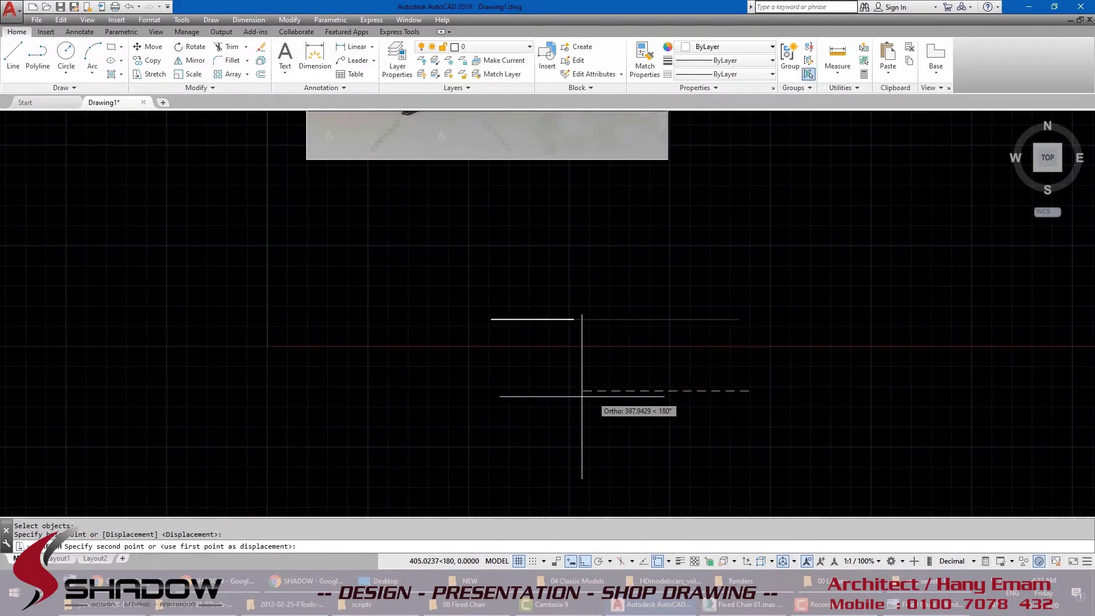
click(505, 402)
scroll(487, 319, up, 6)
scroll(487, 318, down, 5)
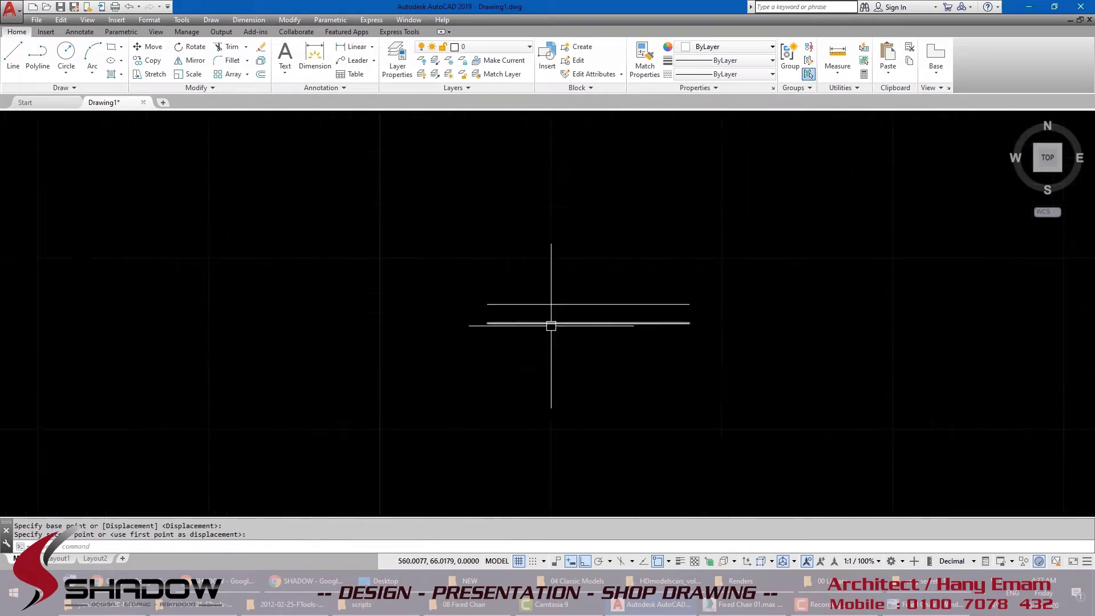
key(Return)
scroll(453, 358, up, 2)
middle_drag(452, 358, 502, 378)
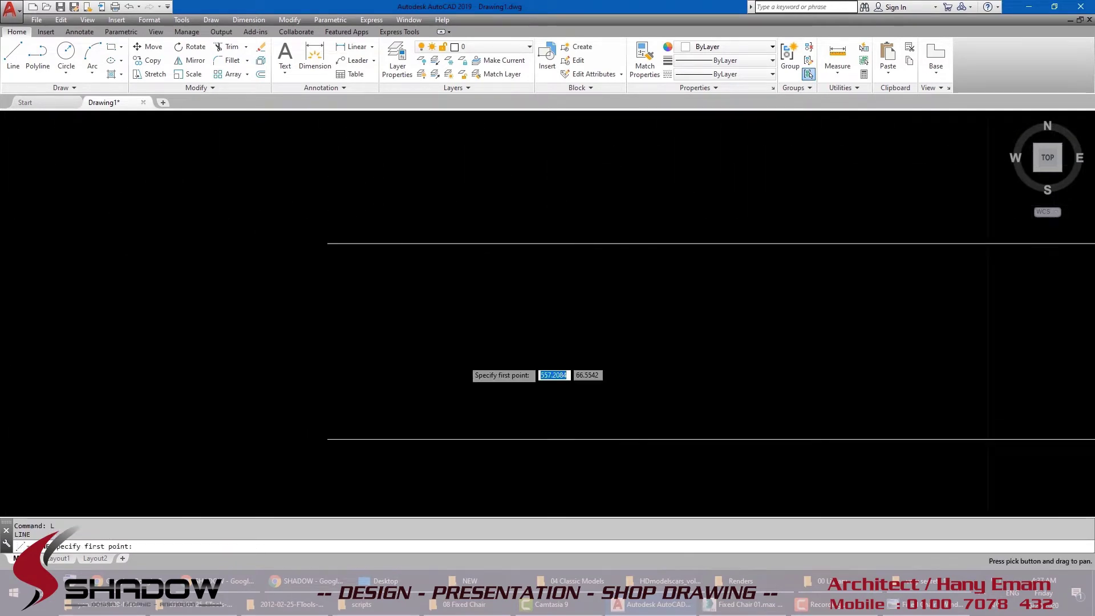
key(Escape)
Step: Offset the lower horizontal line upward by 0.45 to mark the intermediate height
text(o)
key(Return)
text(.)
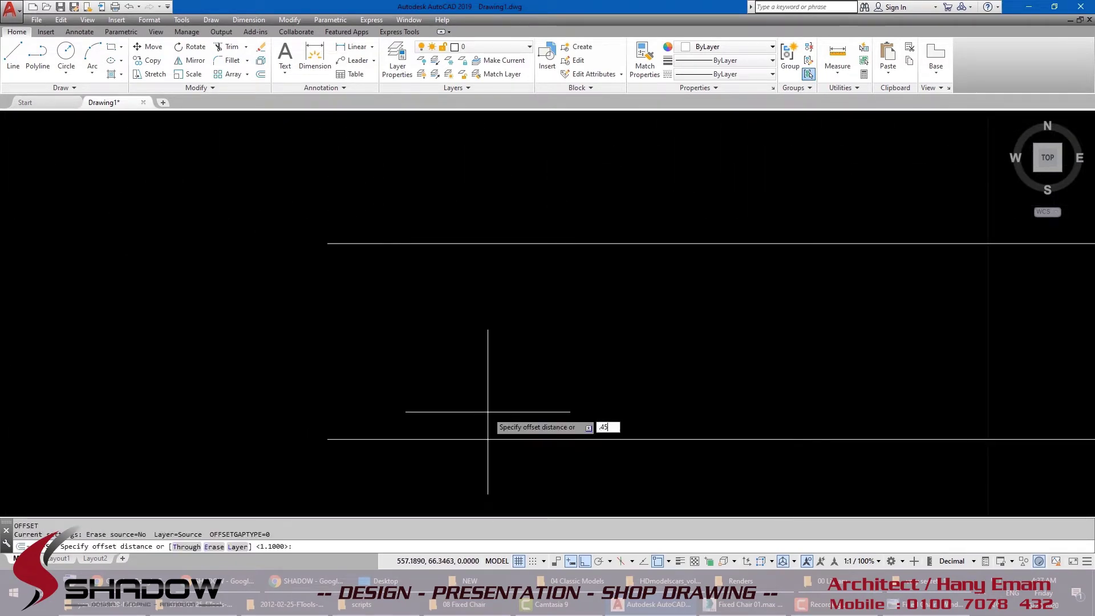
text(45)
key(Return)
click(491, 439)
key(Escape)
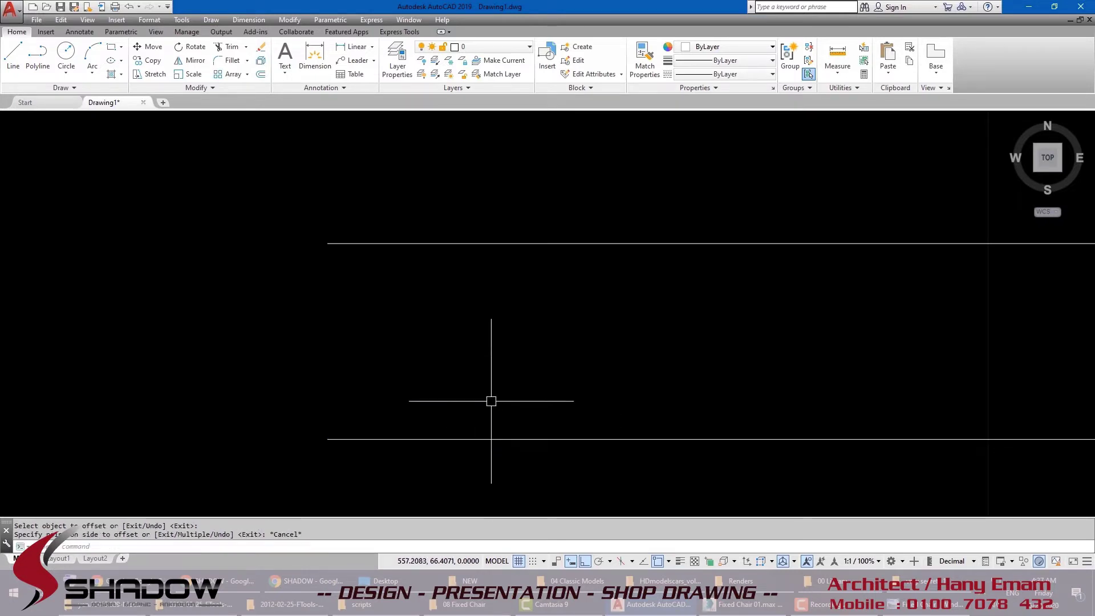
key(Return)
key(Return)
click(514, 439)
click(514, 371)
key(Escape)
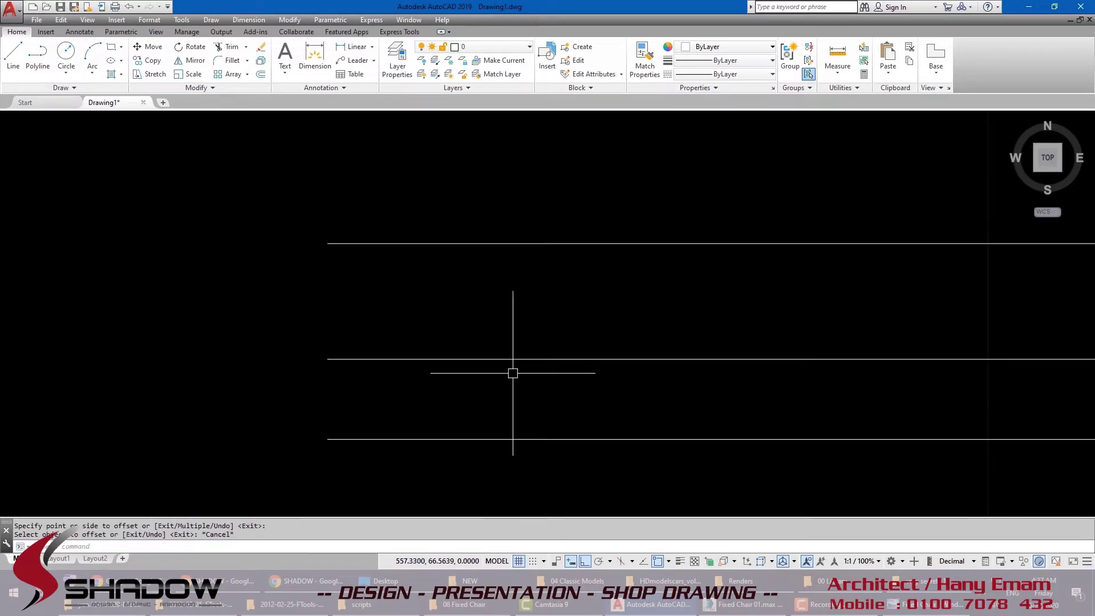
Step: Draw a two-segment leg profile: a slightly tilted line about 0.87 long from the base line, continued slanting to the upper line
text(l)
key(Return)
click(507, 439)
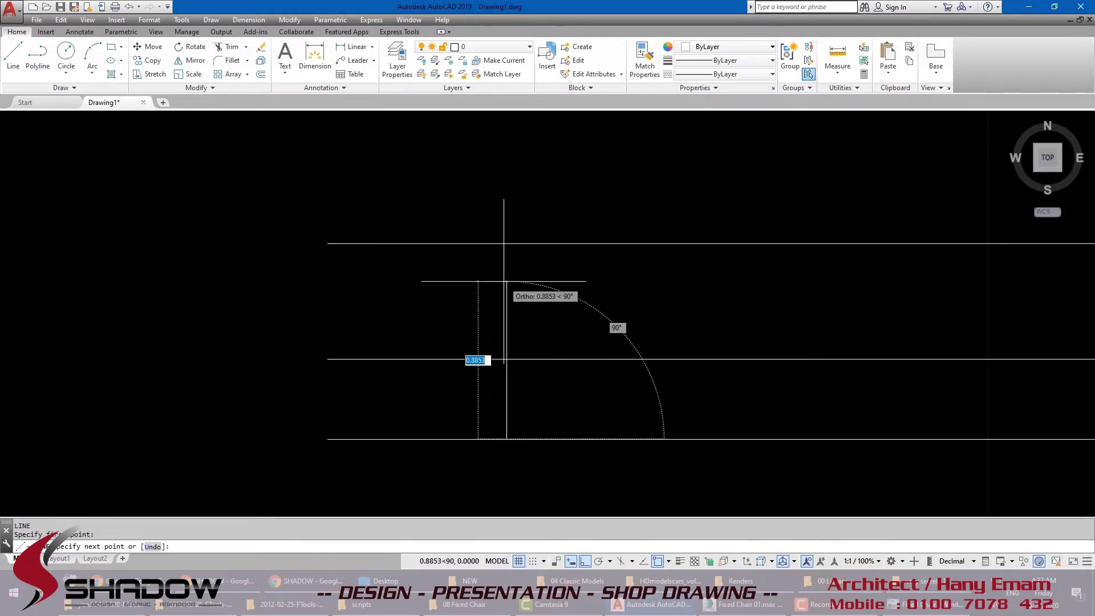
key(F8)
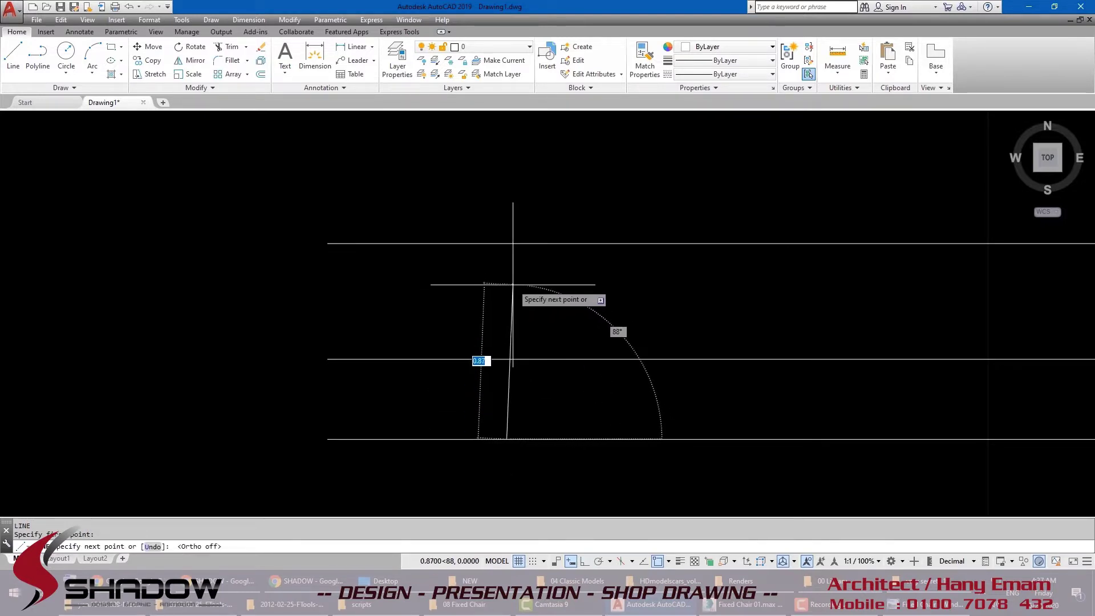
click(512, 289)
click(533, 244)
key(Escape)
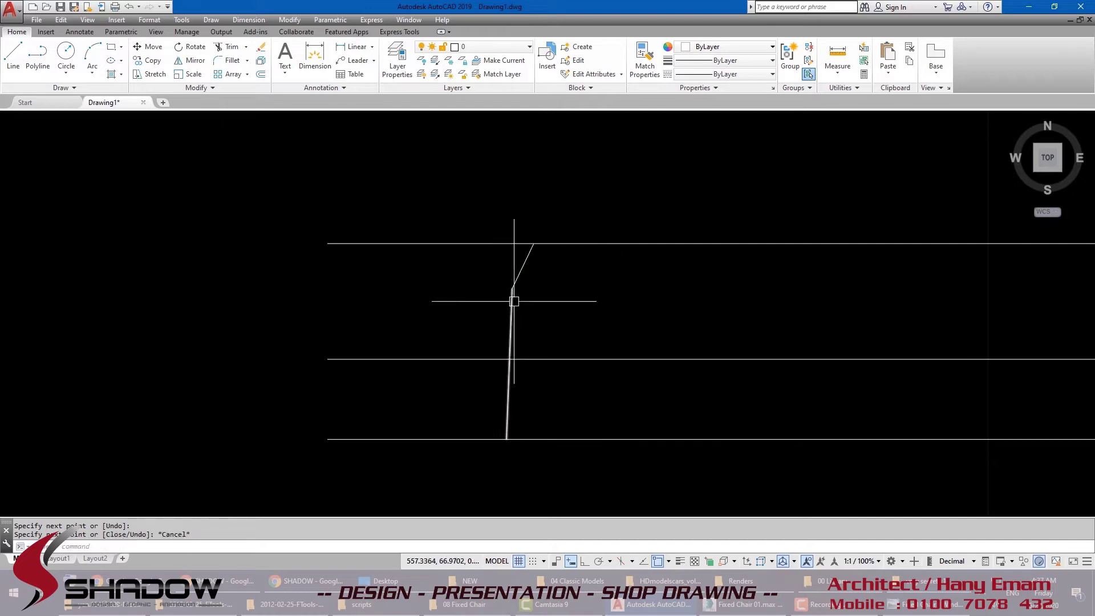
Step: Fillet the corner between the two profile segments, picking the upper segment's endpoints as the radius
scroll(514, 302, up, 2)
text(f)
key(Return)
text(r)
key(Return)
click(511, 279)
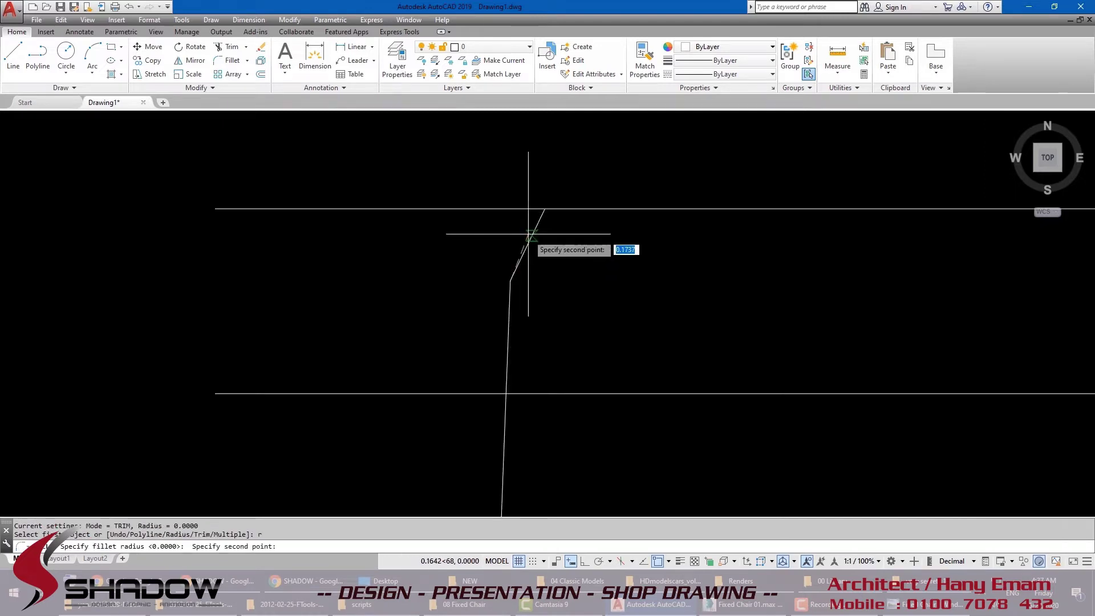
click(544, 211)
click(509, 298)
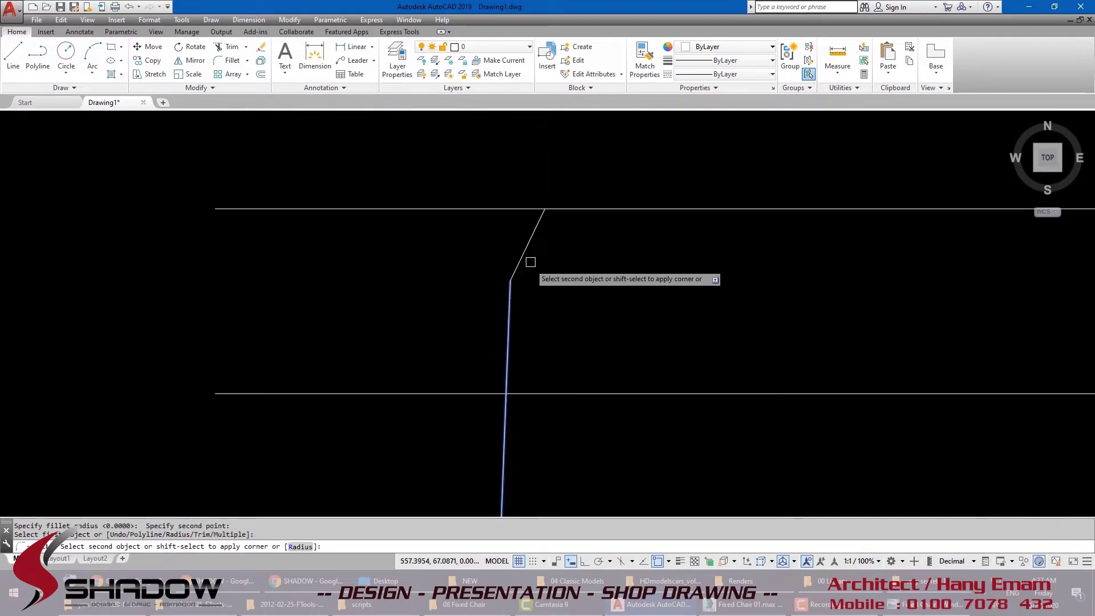
click(531, 238)
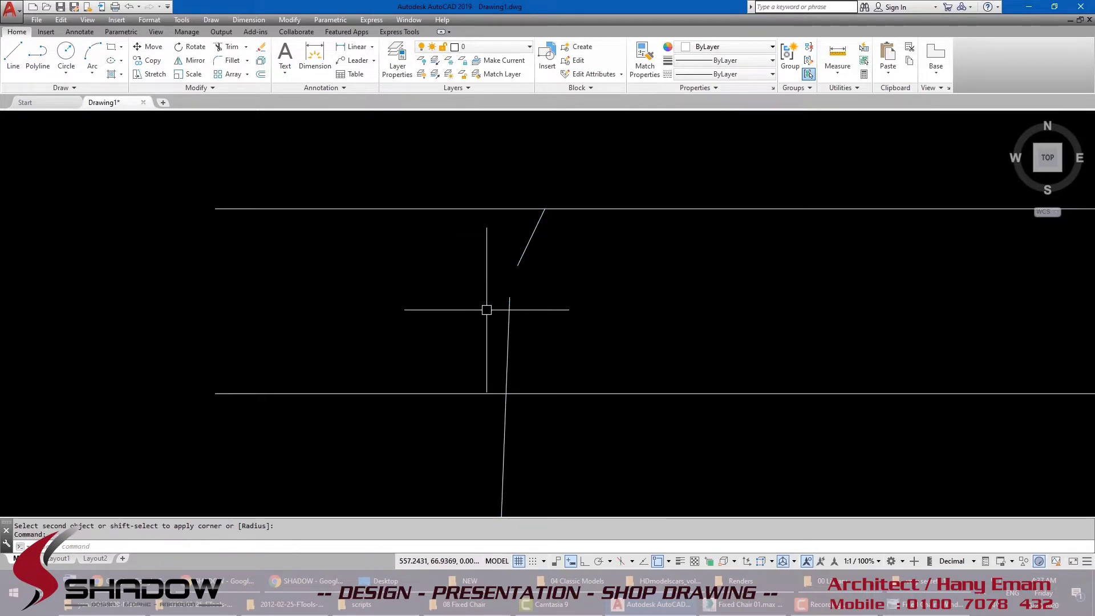
Step: Fillet the two leg profile segments with a radius of 0.5
key(Return)
text(r)
key(Return)
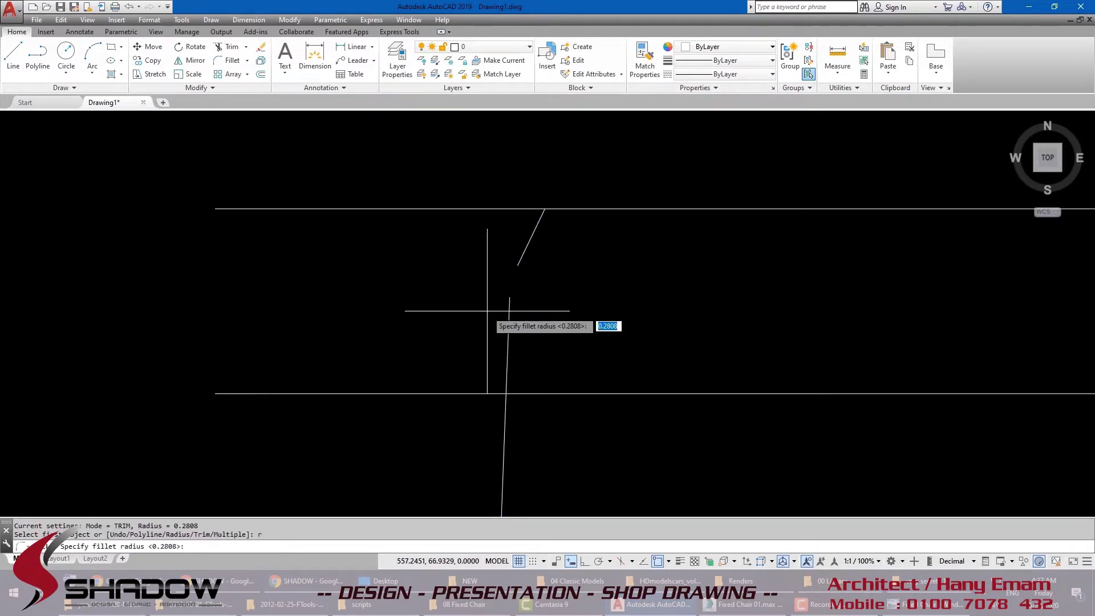
text(.5)
key(Return)
click(510, 305)
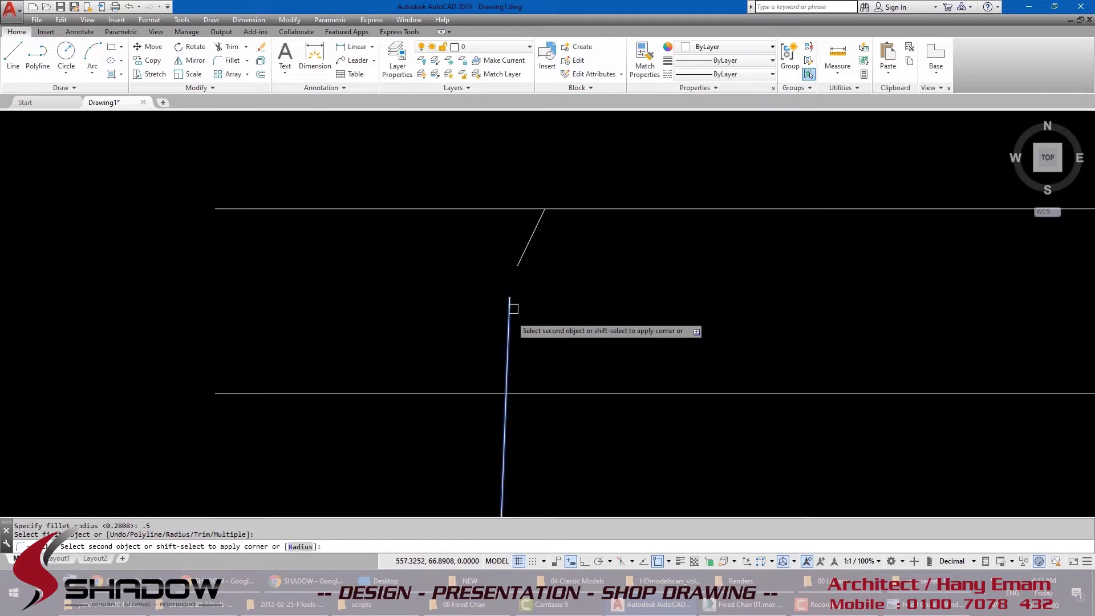
click(528, 244)
scroll(529, 356, down, 3)
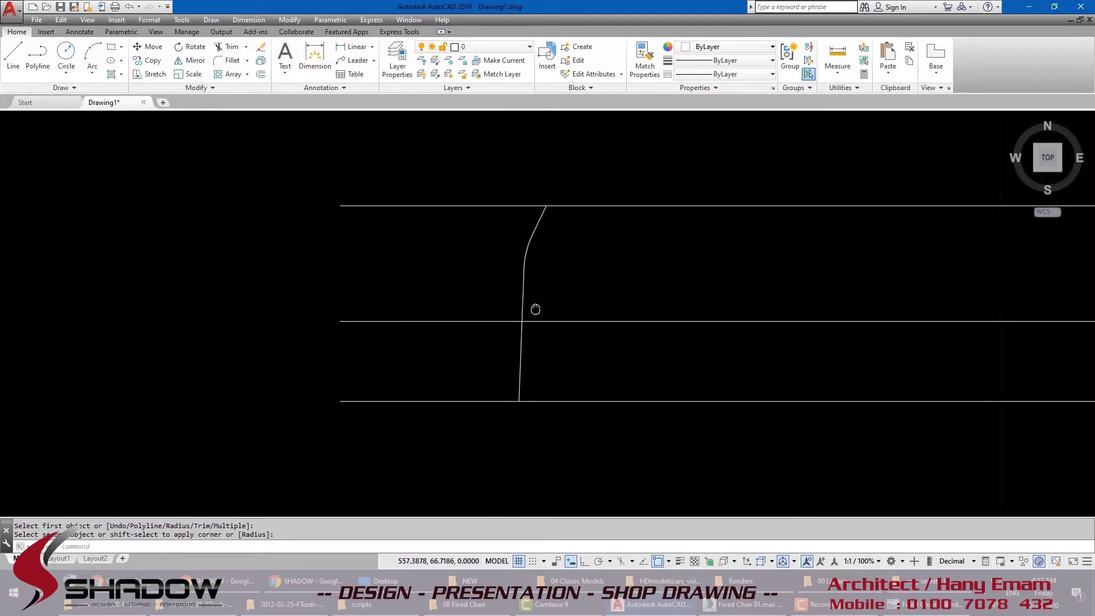
Step: Erase the fillet arc between the two leg profile segments
scroll(522, 256, up, 3)
click(516, 272)
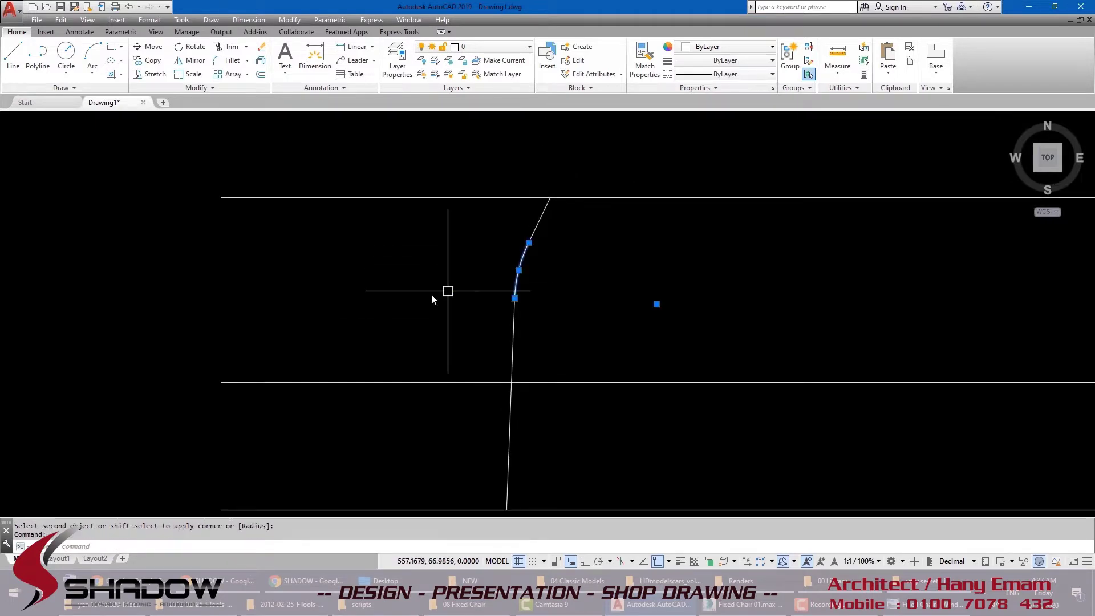
text(e)
key(Return)
Step: Fillet the lower and upper leg profile segments with a radius of 1
scroll(431, 293, up, 2)
text(f)
key(Return)
text(r)
key(Return)
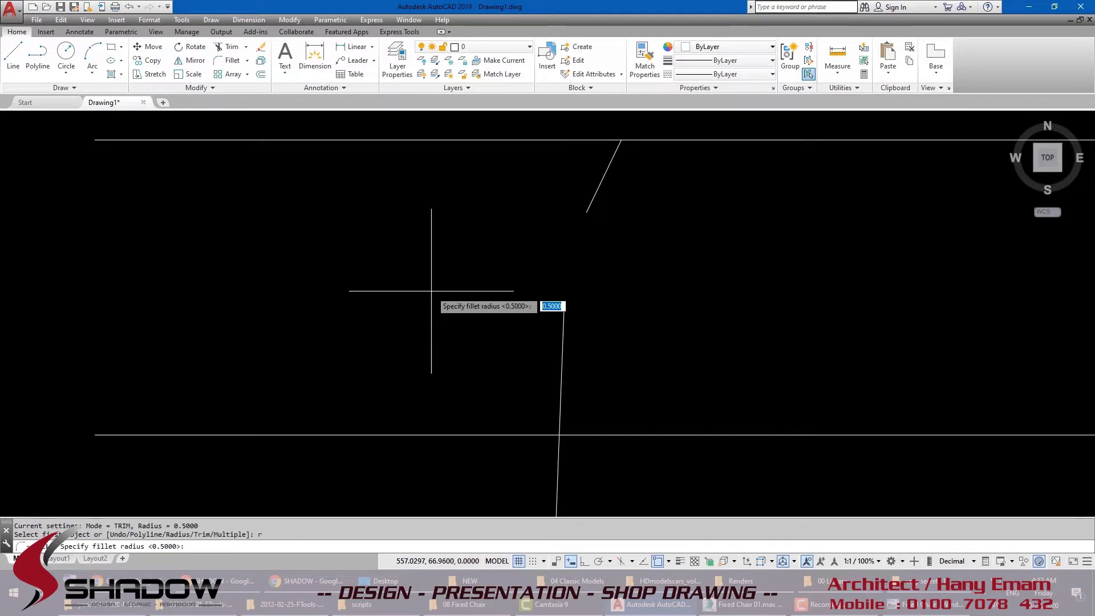
text(1)
key(Return)
click(562, 386)
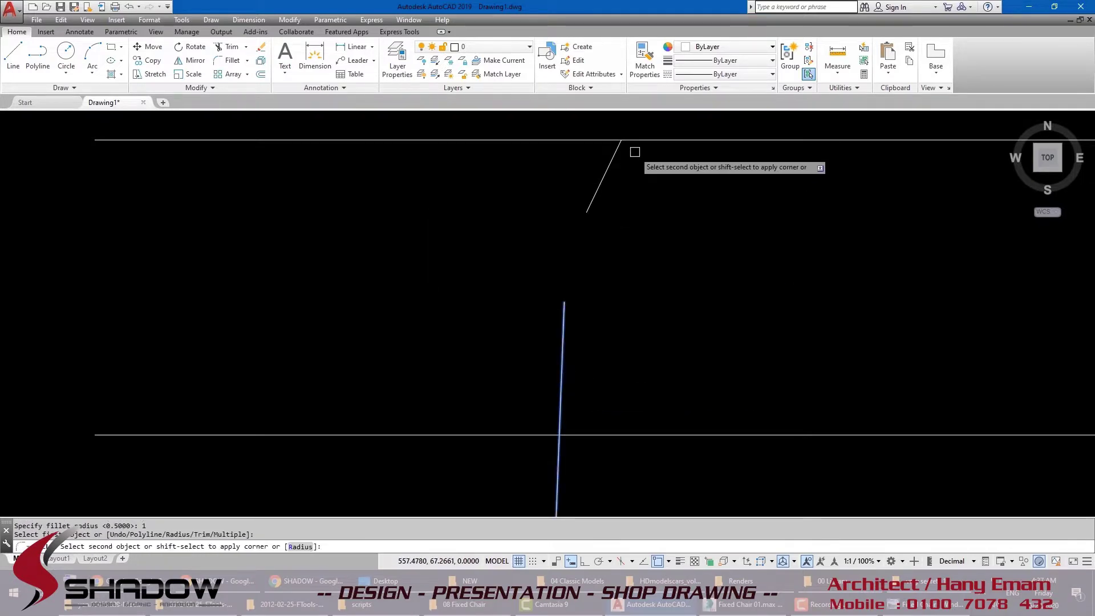
click(611, 153)
scroll(592, 285, down, 2)
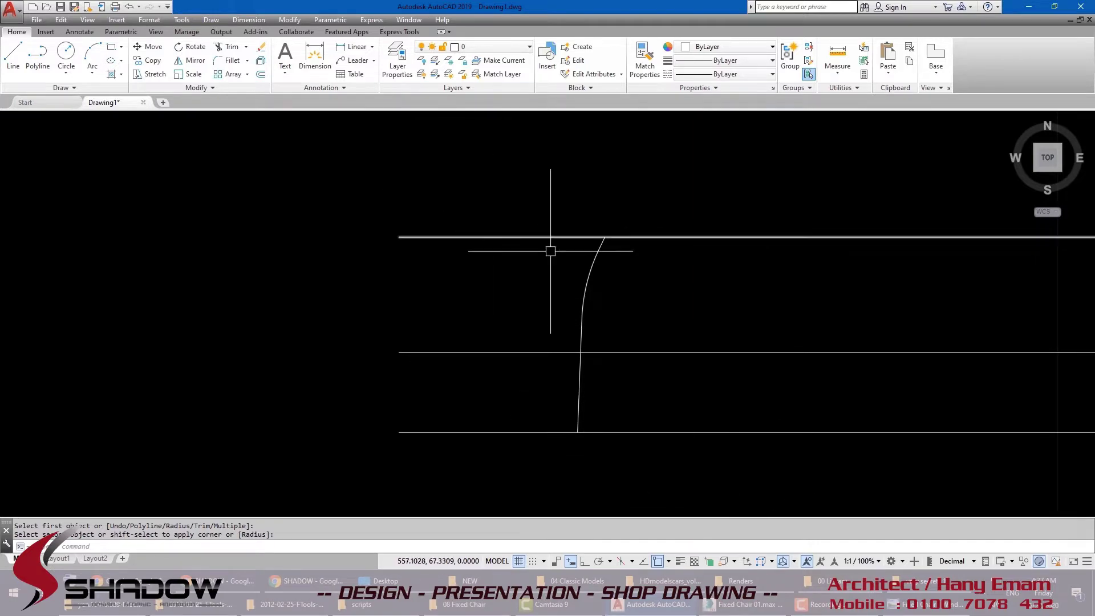
Step: Clear the selection around the profile and switch back to the Fixed Chair 01 scene in 3ds Max
click(528, 189)
click(660, 479)
key(Escape)
key(Escape)
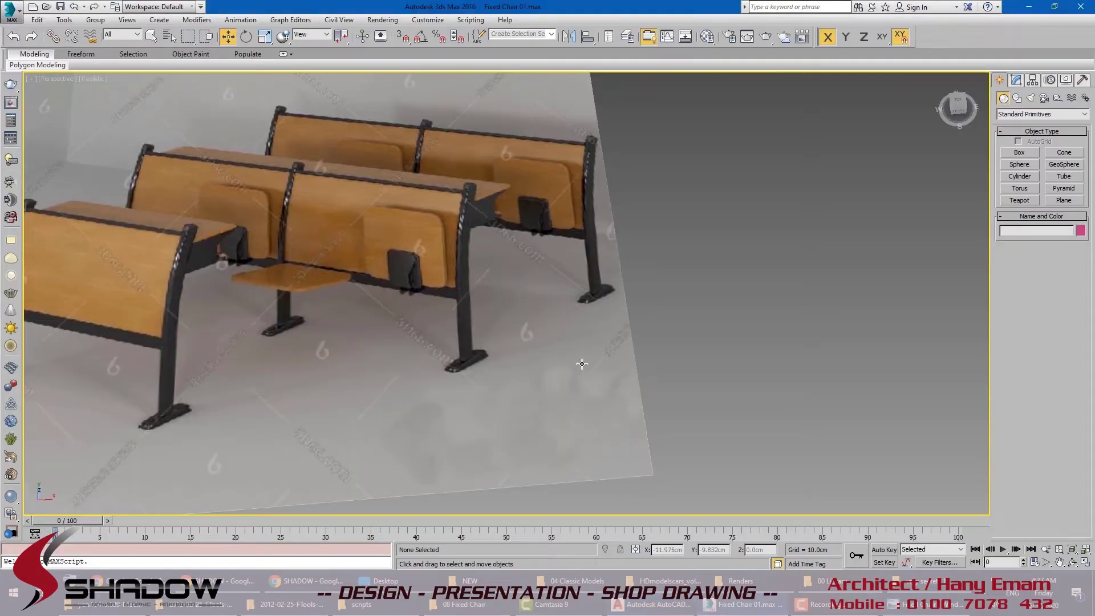
scroll(610, 277, down, 5)
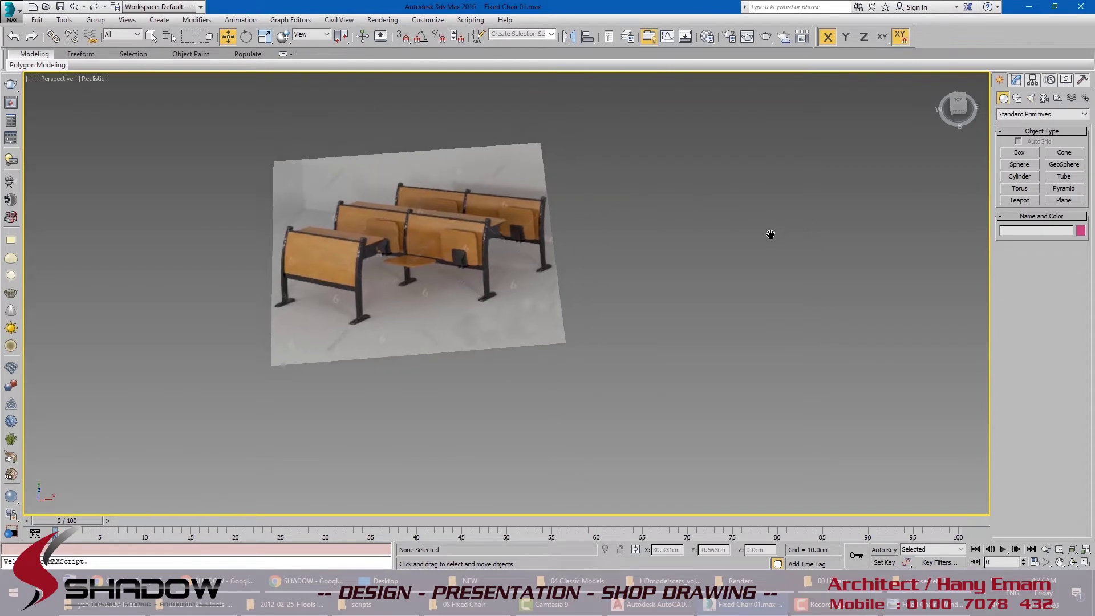
Step: Draw a rectangle spline about 33 cm wide beside the reference photo in the Top view
key(t)
middle_drag(777, 246, 701, 233)
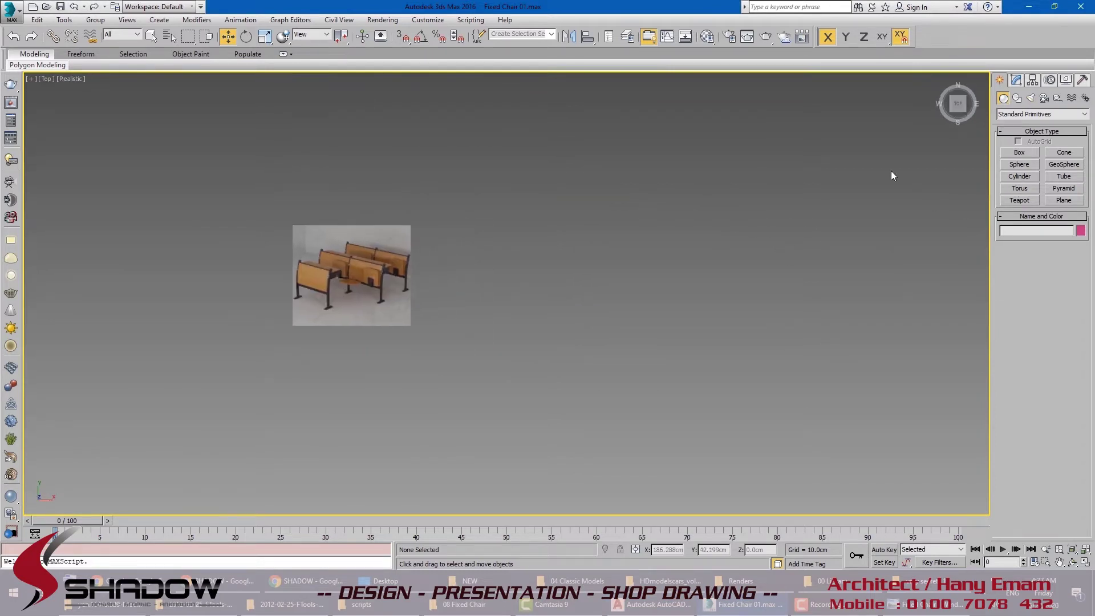
click(1017, 98)
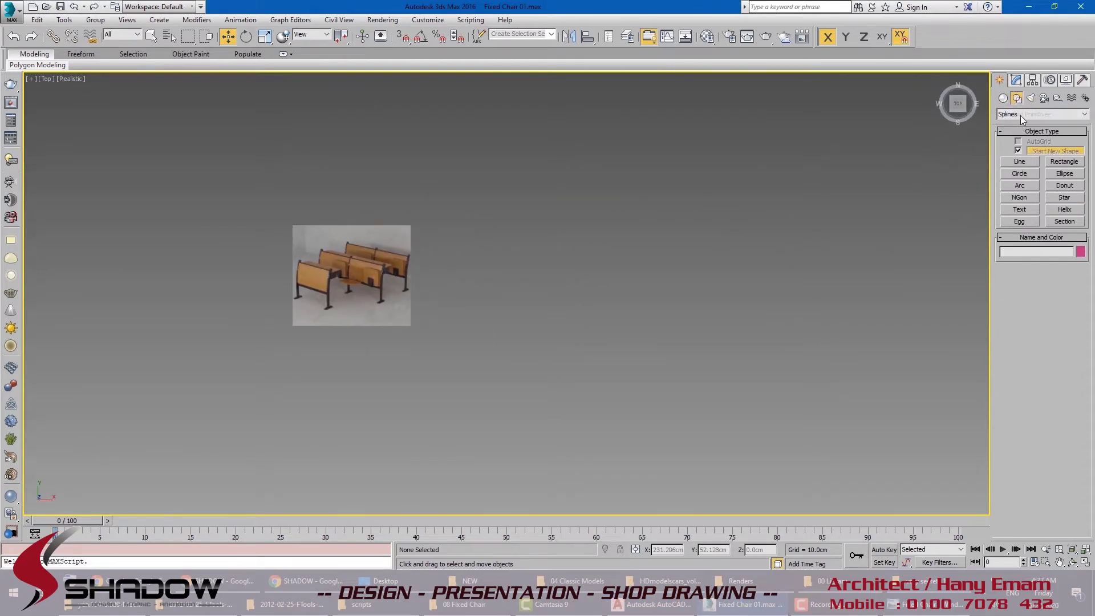
click(1021, 162)
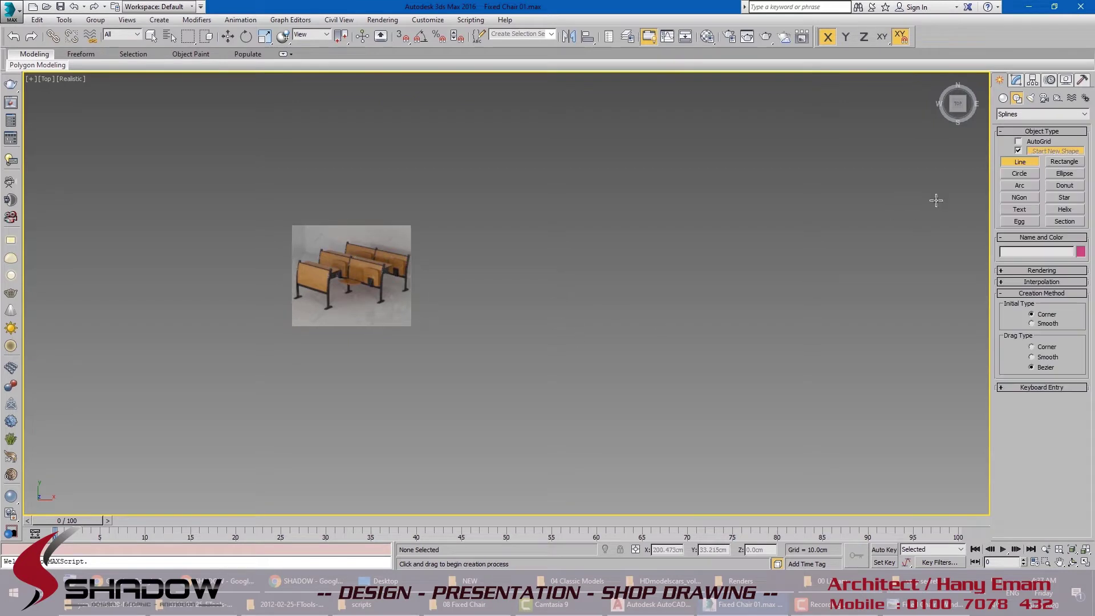
click(1064, 163)
mouse_move(646, 248)
mouse_down()
mouse_move(542, 340)
mouse_move(487, 353)
mouse_up()
Step: Set the rectangle's length and width to 110 cm
click(1016, 79)
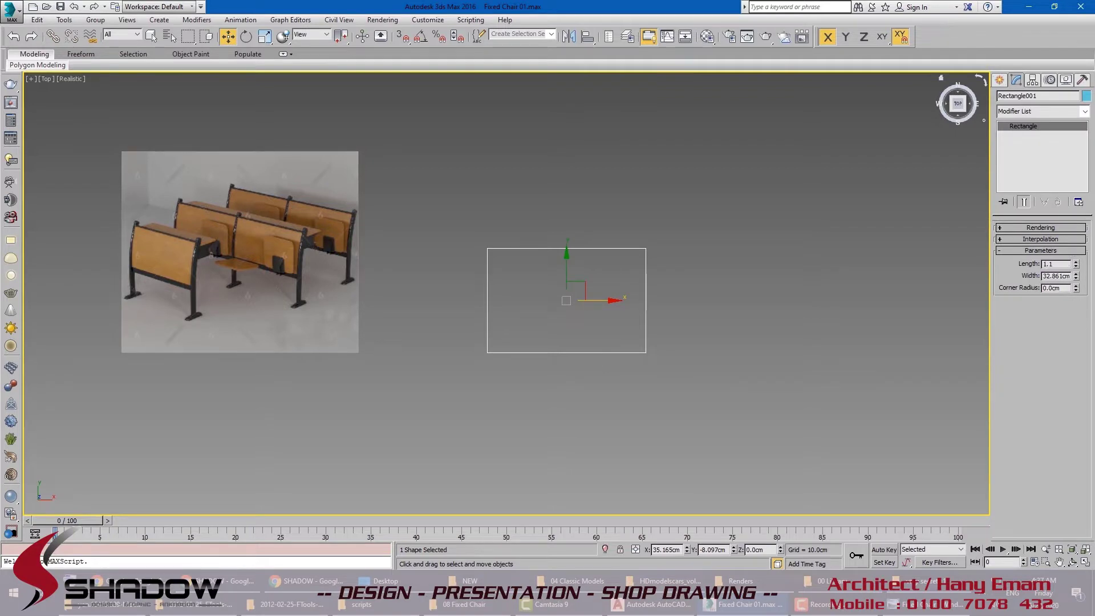
key(Tab)
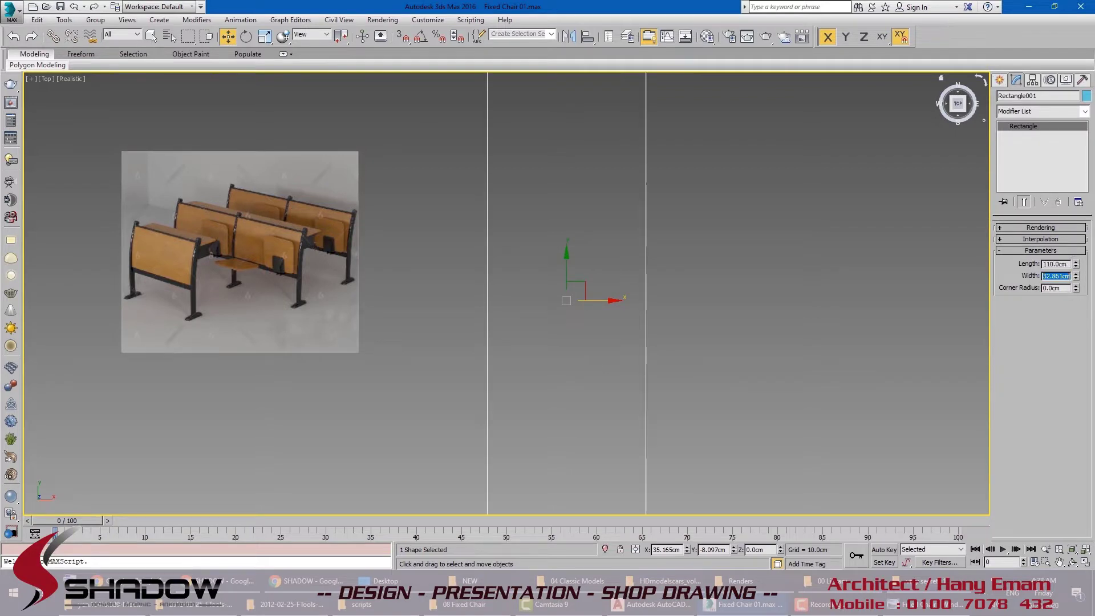
text(110)
key(Return)
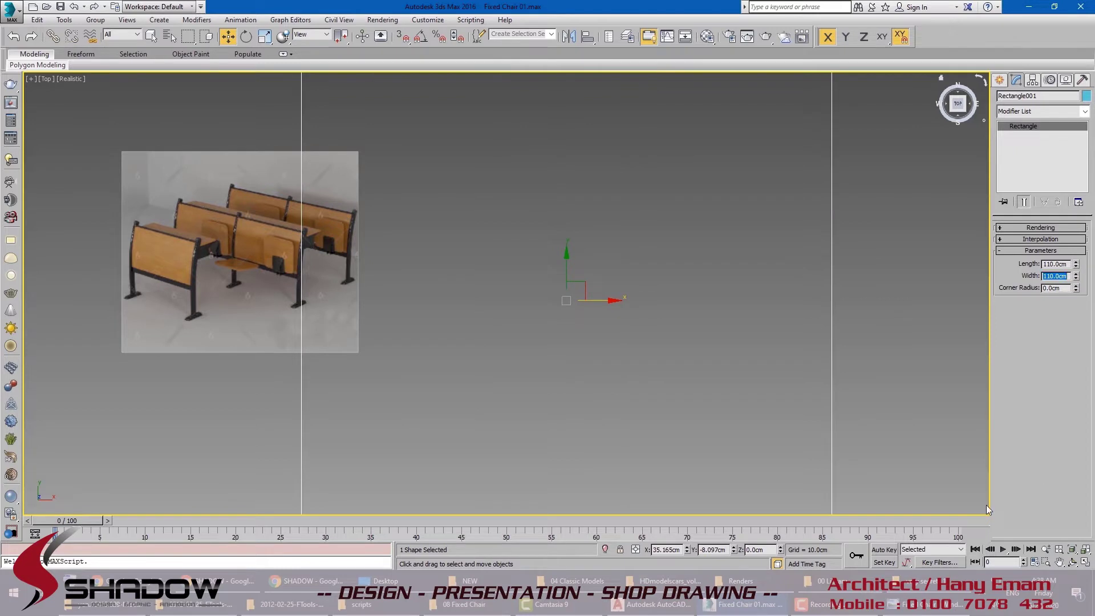
Step: Move the square along X until it is clear of the reference photo and convert it to an editable spline
scroll(672, 440, down, 5)
middle_drag(674, 437, 540, 384)
scroll(541, 384, up, 2)
drag(511, 363, 611, 364)
right_click(621, 353)
mouse_move(579, 468)
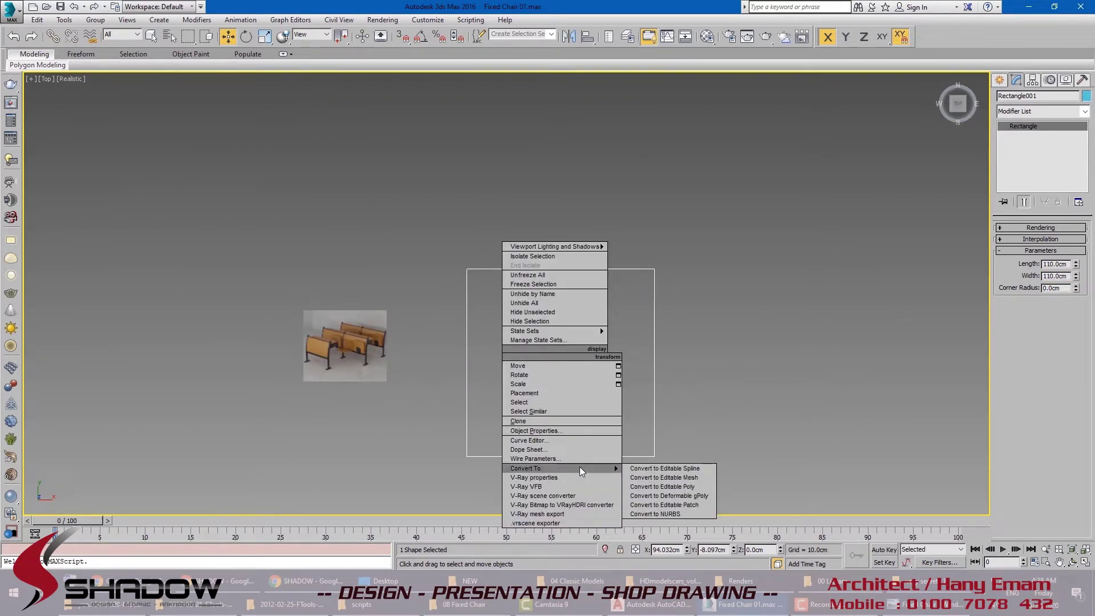
click(666, 468)
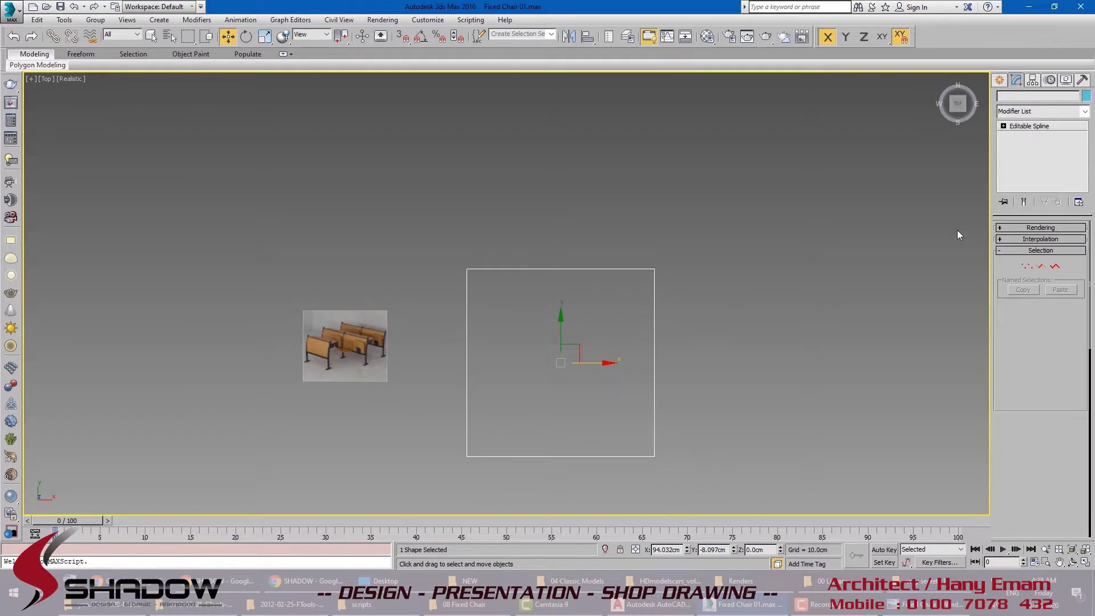
Step: Delete the top, right and bottom segments of the square, keeping only the left vertical segment
click(1027, 266)
click(1041, 267)
drag(805, 213, 576, 506)
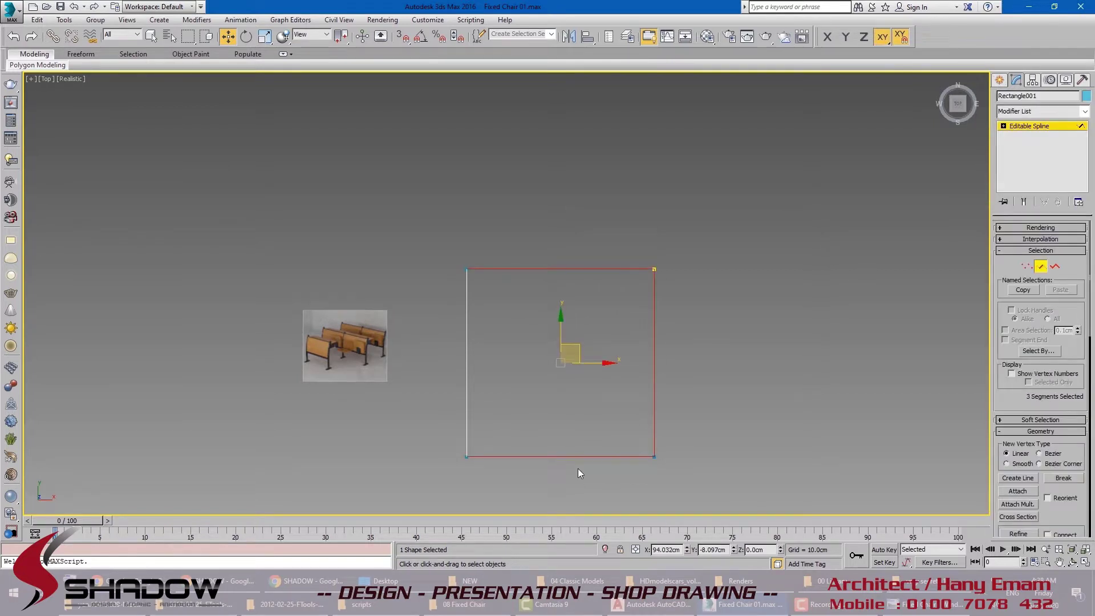
key(Delete)
Step: Convert both end vertices of the vertical line to the Corner type
click(1027, 266)
drag(665, 220, 422, 297)
right_click(488, 334)
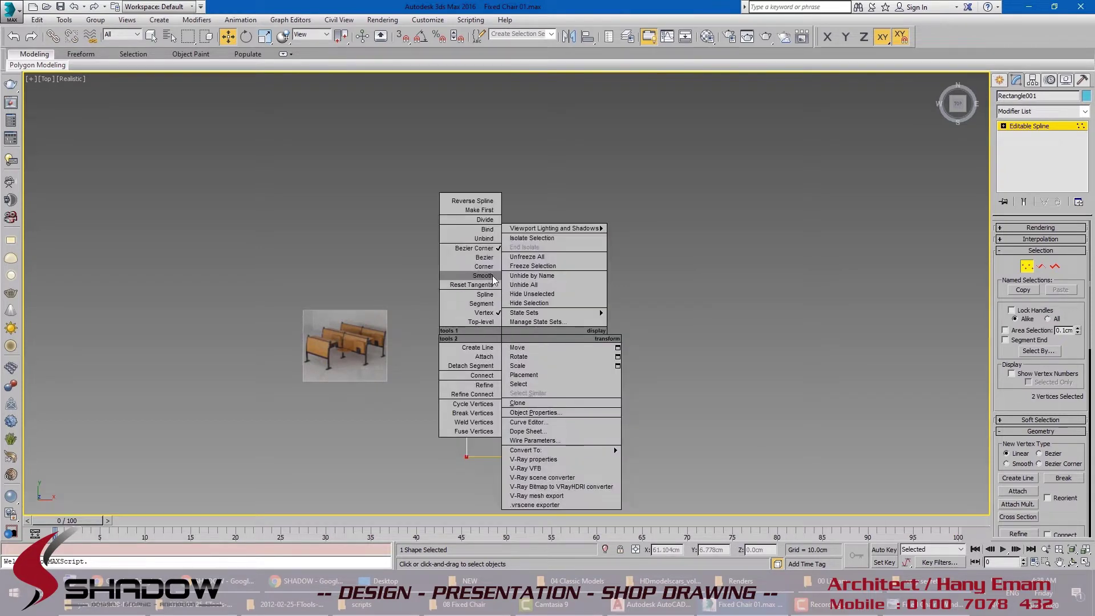
click(493, 282)
Step: Move the line's top vertex slightly to the right along X so the line leans
middle_drag(502, 295, 514, 277)
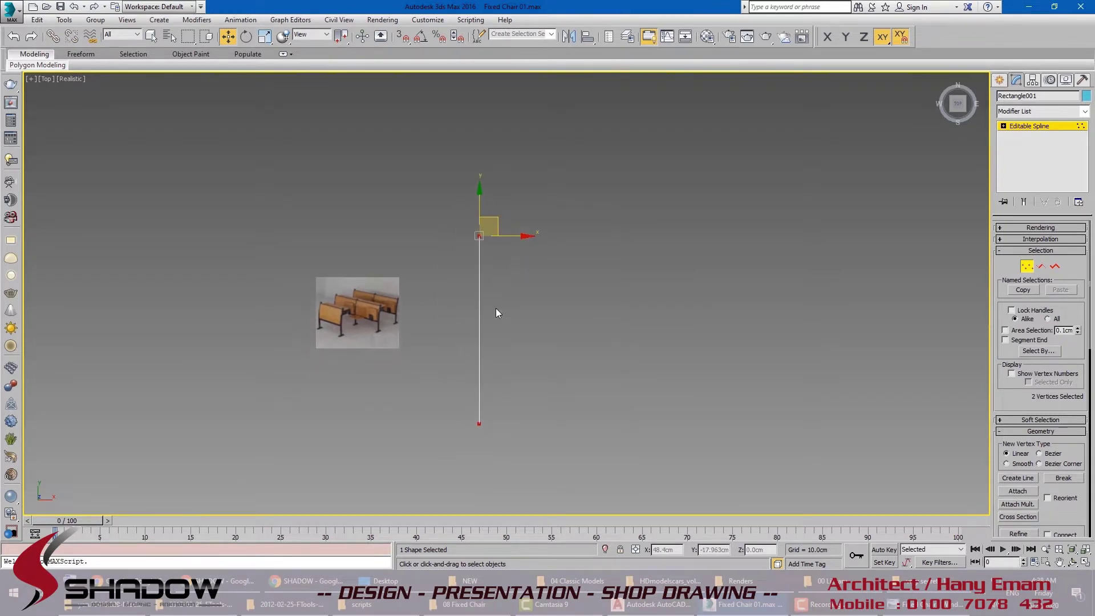
click(507, 192)
drag(453, 245, 517, 235)
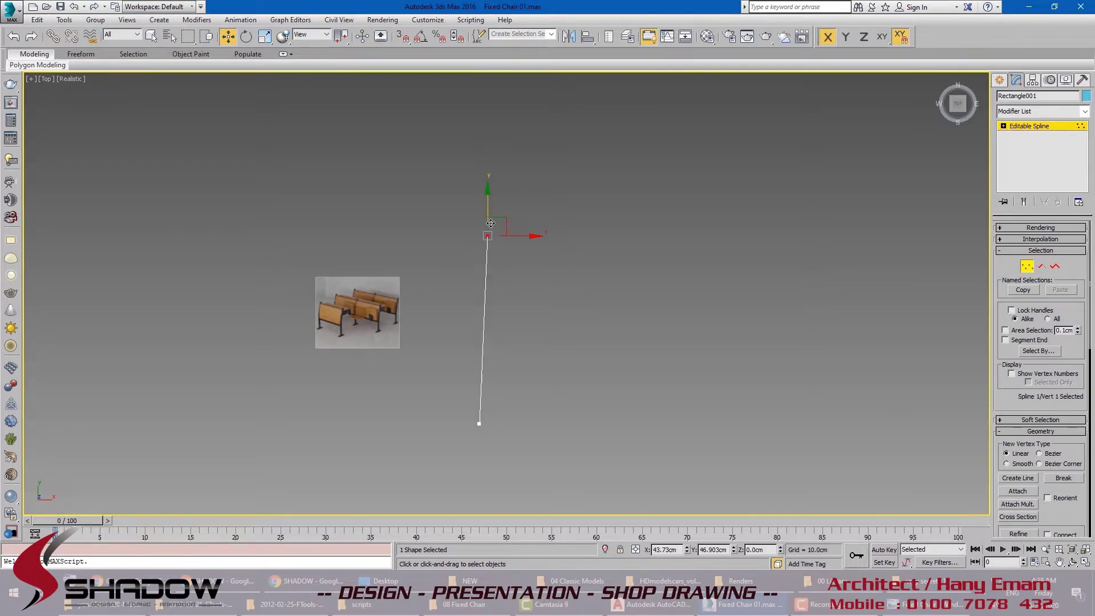
Step: Refine the line with a vertex about a quarter down from its top and move the top vertex about 6.4 cm right along X
key(alt+r)
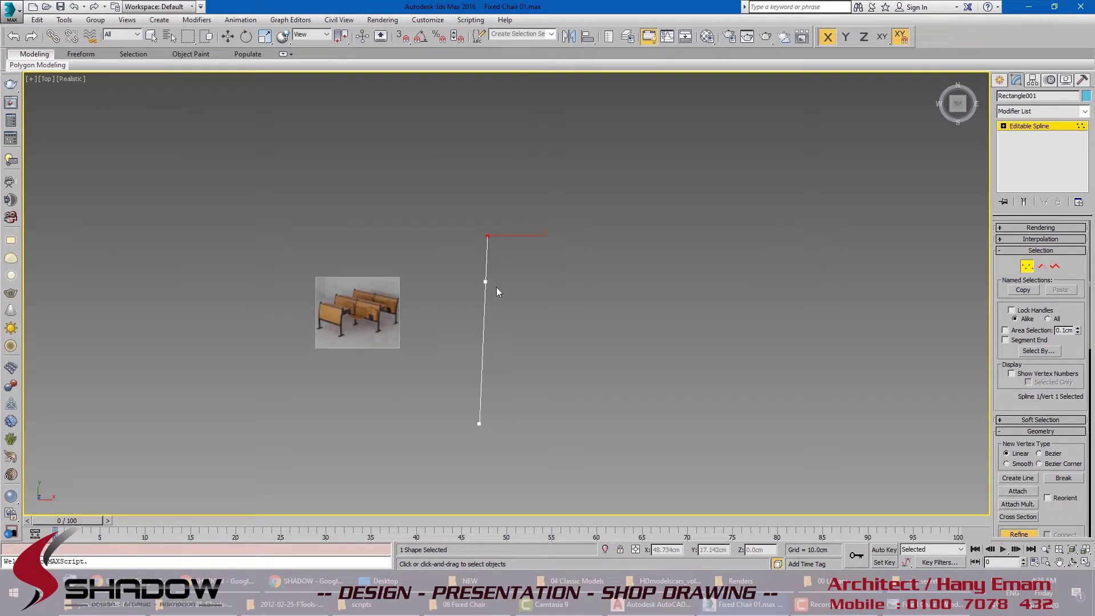
key(w)
drag(526, 236, 534, 234)
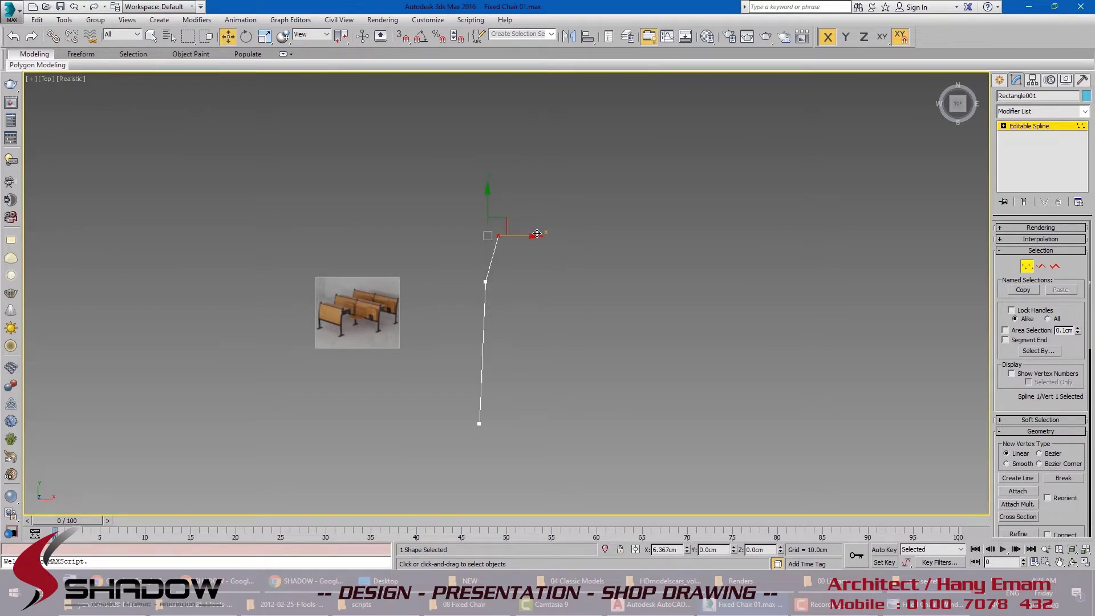
scroll(518, 255, up, 2)
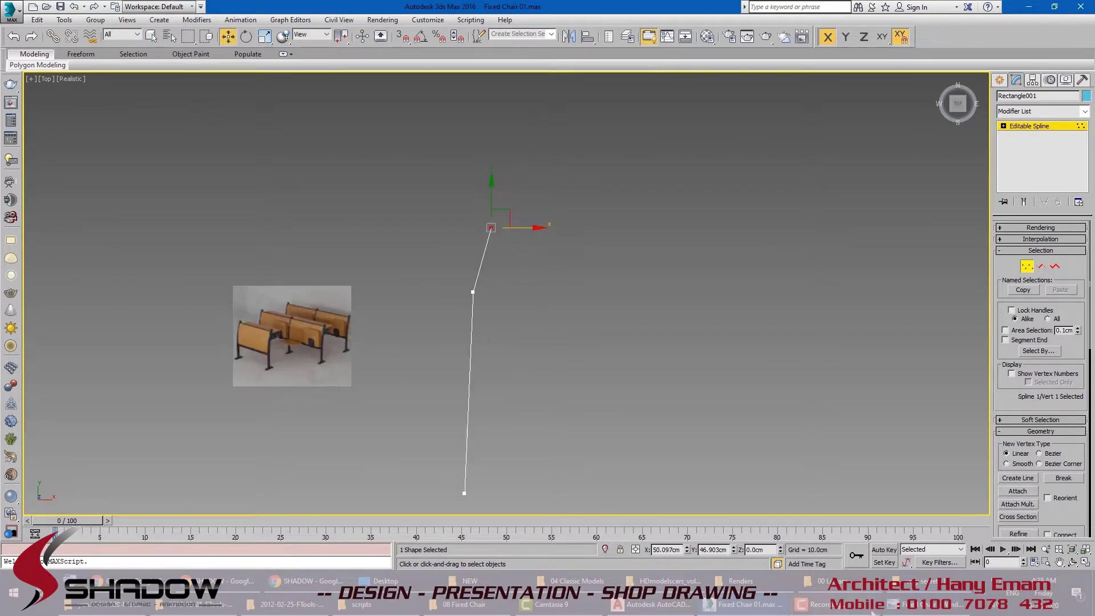
Step: Examine the leg's curvature in the Fixed Chair reference photo and return to the 3ds Max scene
click(908, 605)
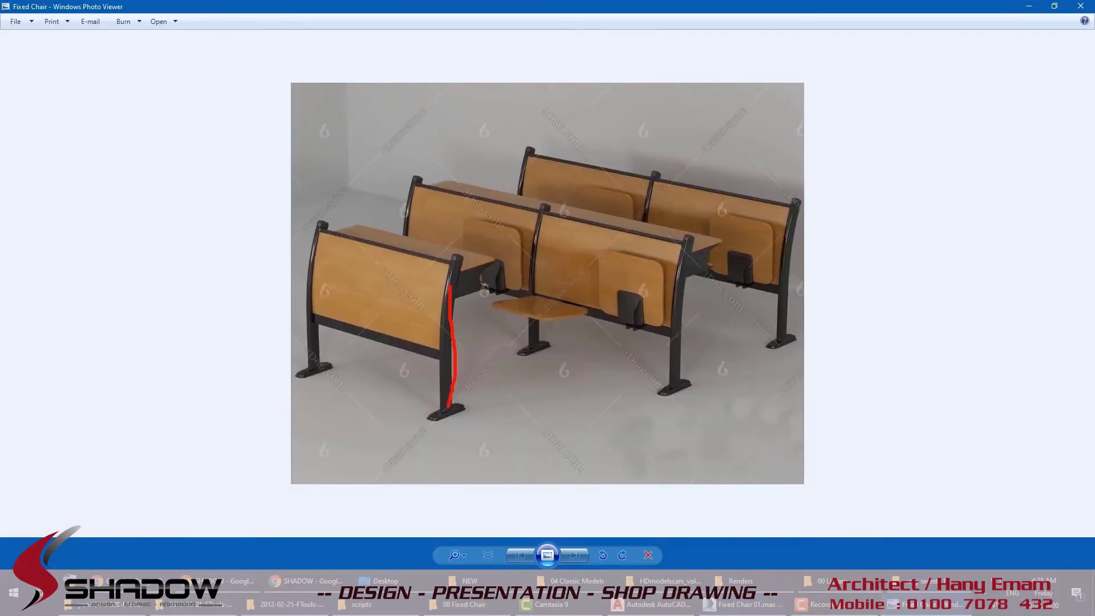
key(Escape)
click(1039, 7)
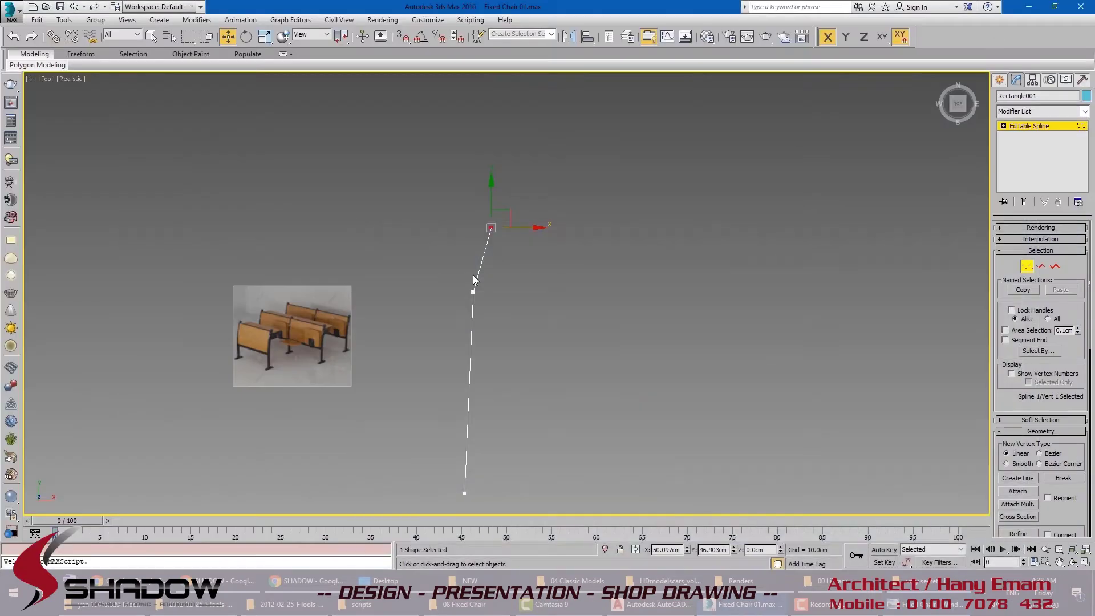
Step: Try to fillet the line's middle vertex into a long curve, and undo the fillet
click(473, 292)
scroll(1054, 488, down, 5)
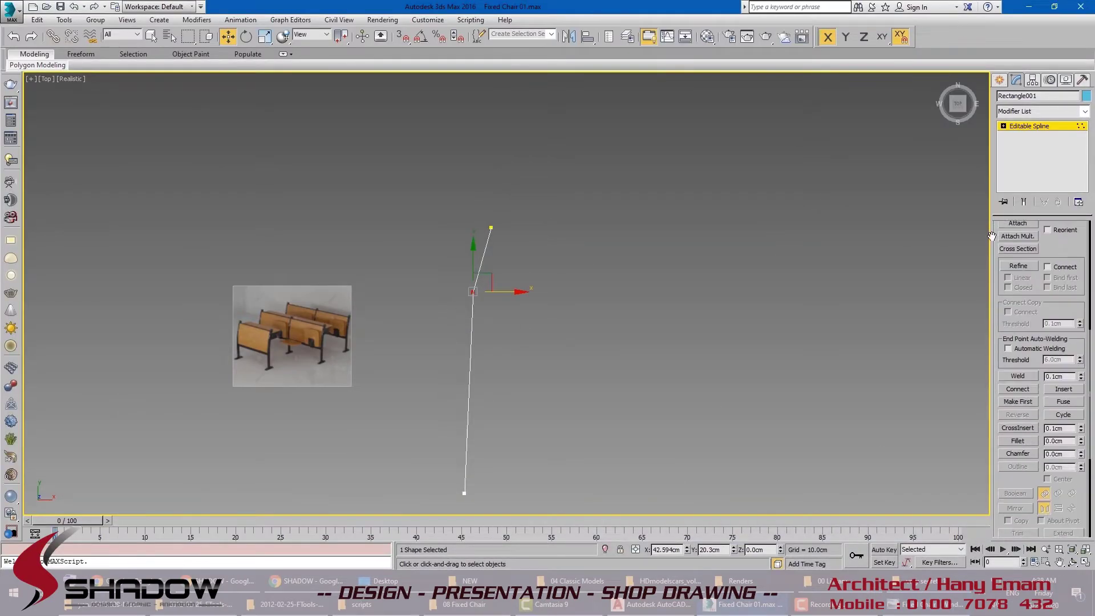
click(1018, 383)
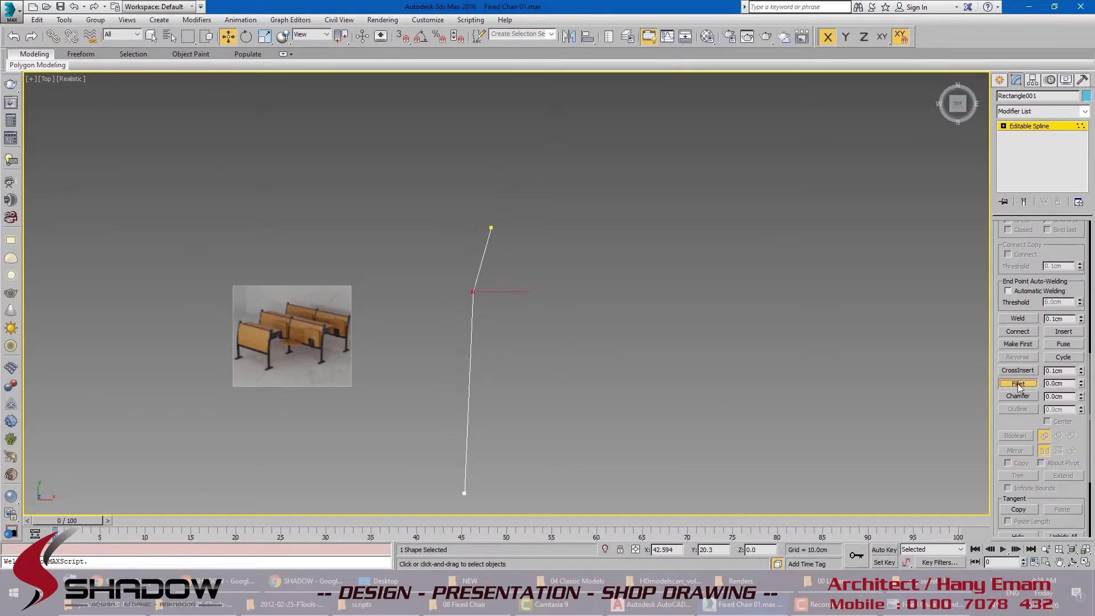
drag(475, 292, 503, 223)
right_click(505, 298)
middle_drag(491, 392, 485, 326)
key(ctrl+z)
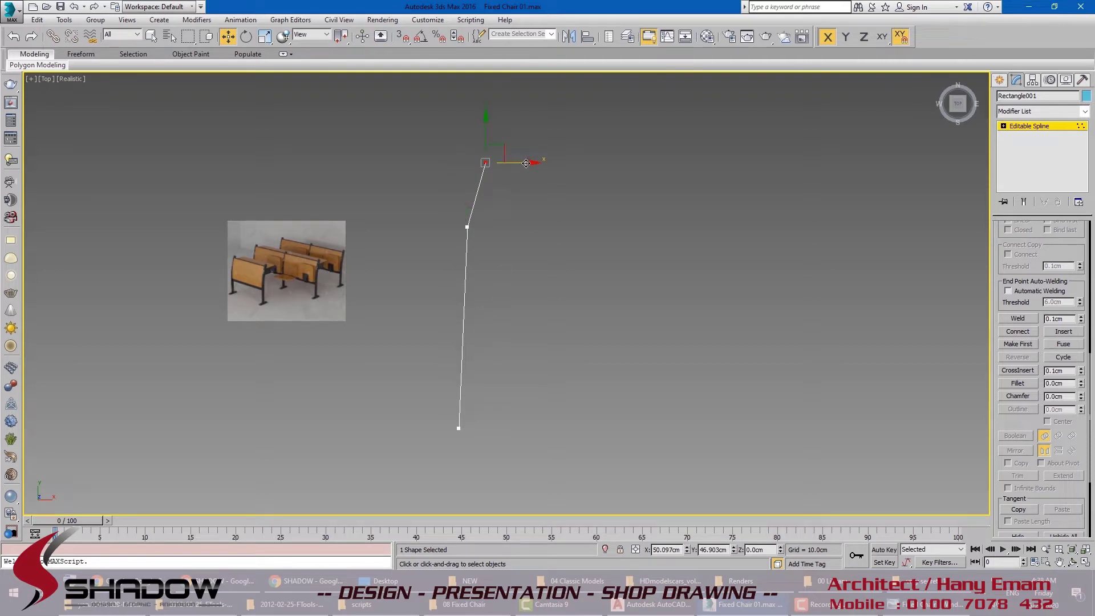
Step: Move the top vertex slightly farther right along X and fillet the middle vertex into a curve reaching the line's top end
drag(526, 164, 535, 163)
click(1019, 384)
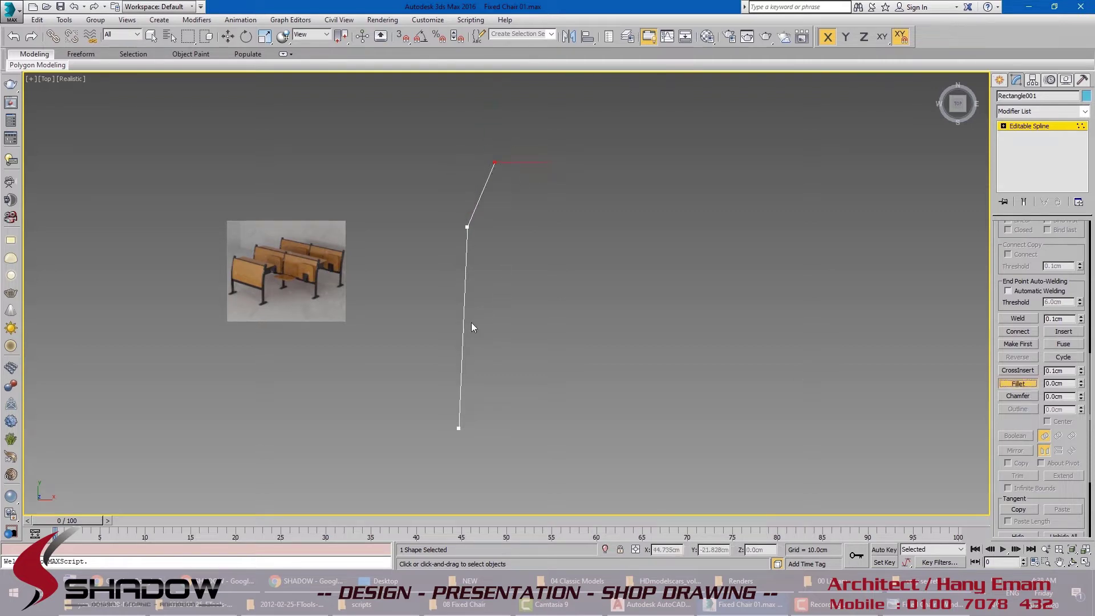
drag(468, 227, 504, 154)
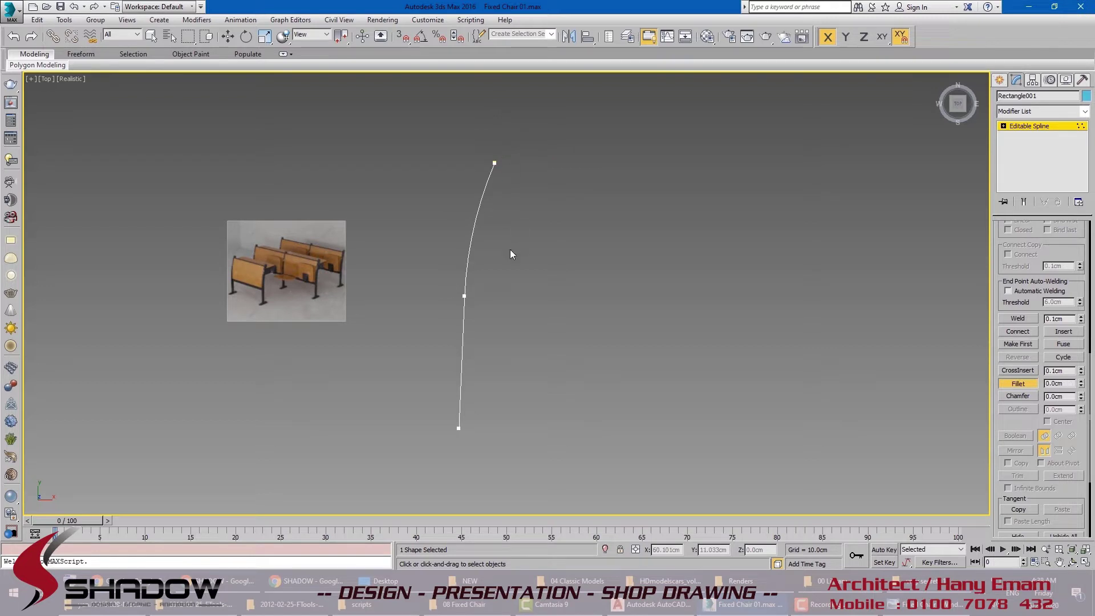
key(w)
Step: Weld the two overlapping vertices at the curve's top end using a weld threshold of 0.3 cm
click(494, 163)
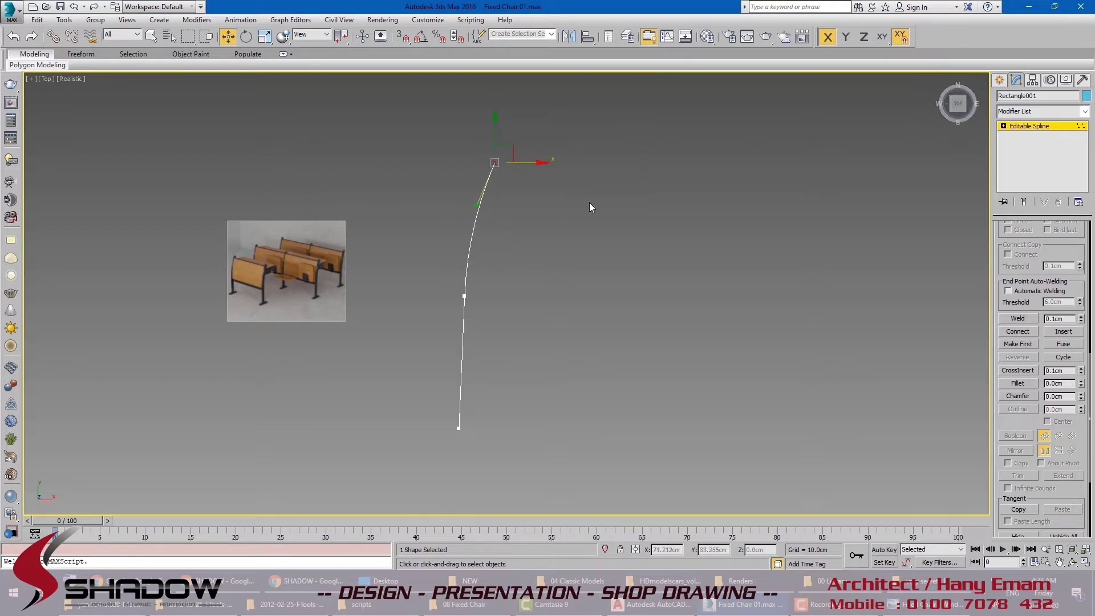
scroll(1034, 259, up, 5)
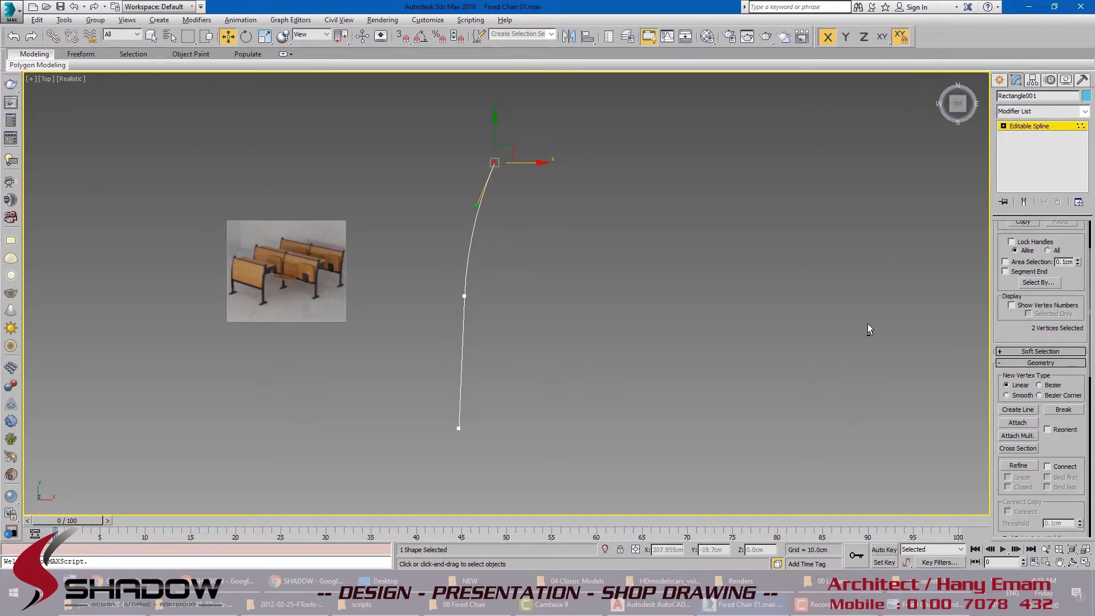
key(ctrl+shift+w)
middle_drag(586, 243, 588, 259)
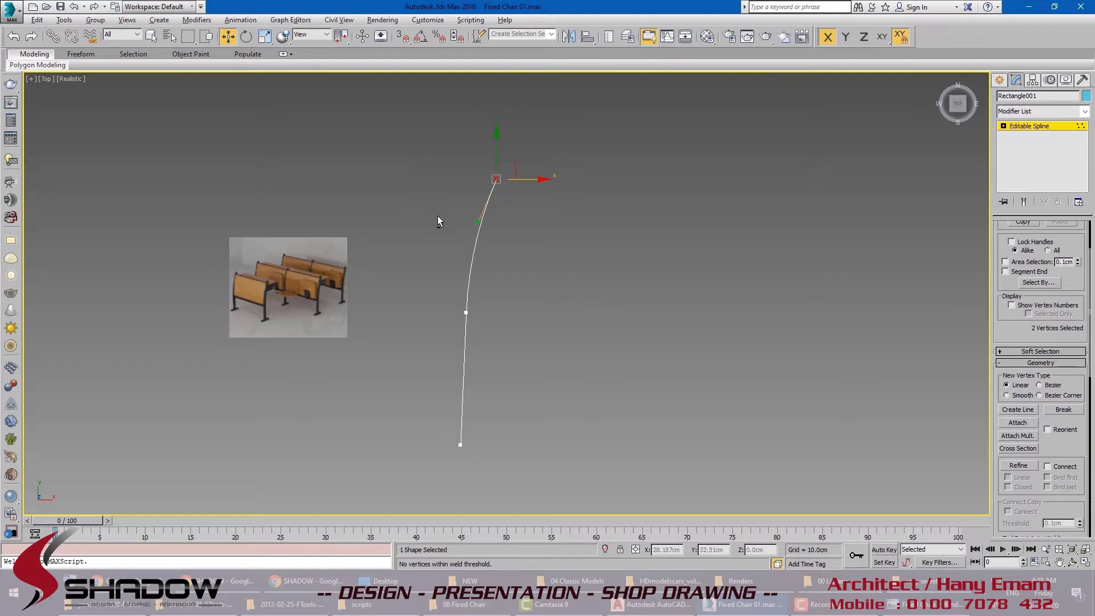
scroll(1058, 453, down, 4)
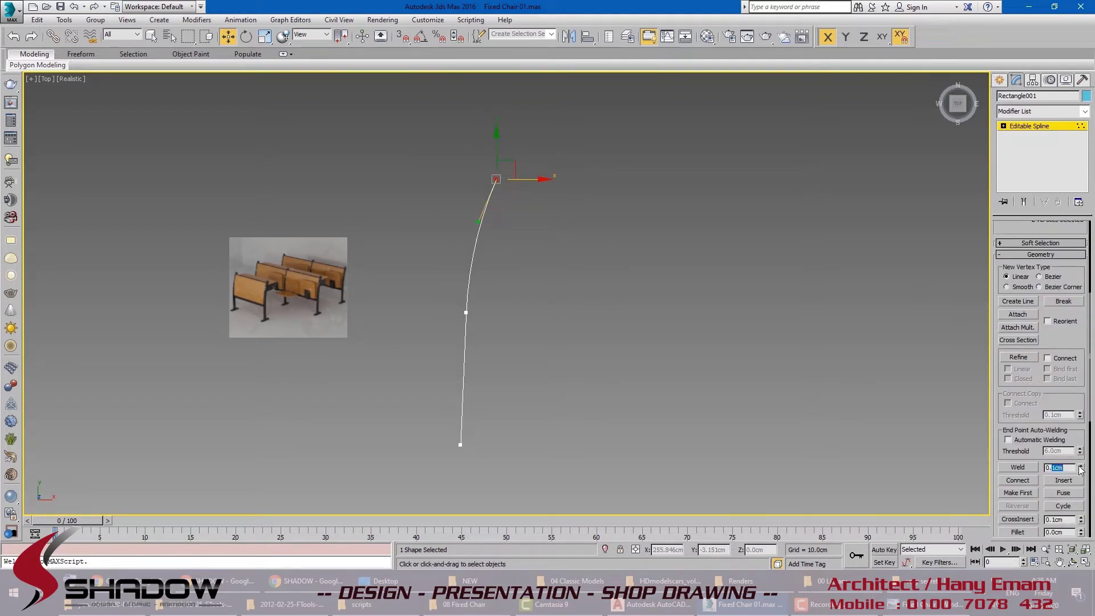
middle_drag(767, 411, 770, 410)
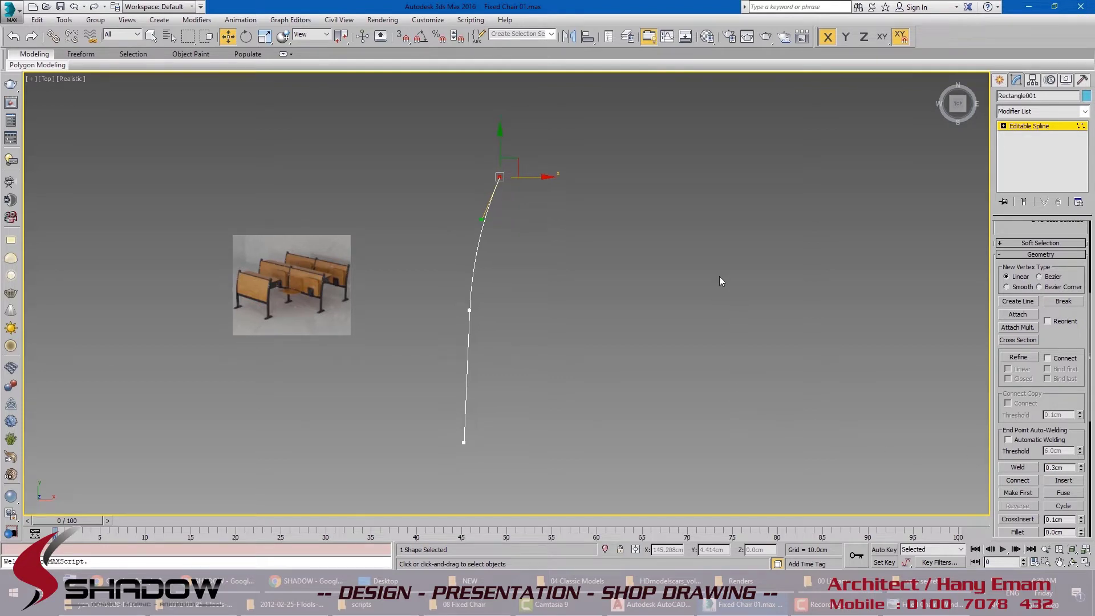
key(ctrl+shift+w)
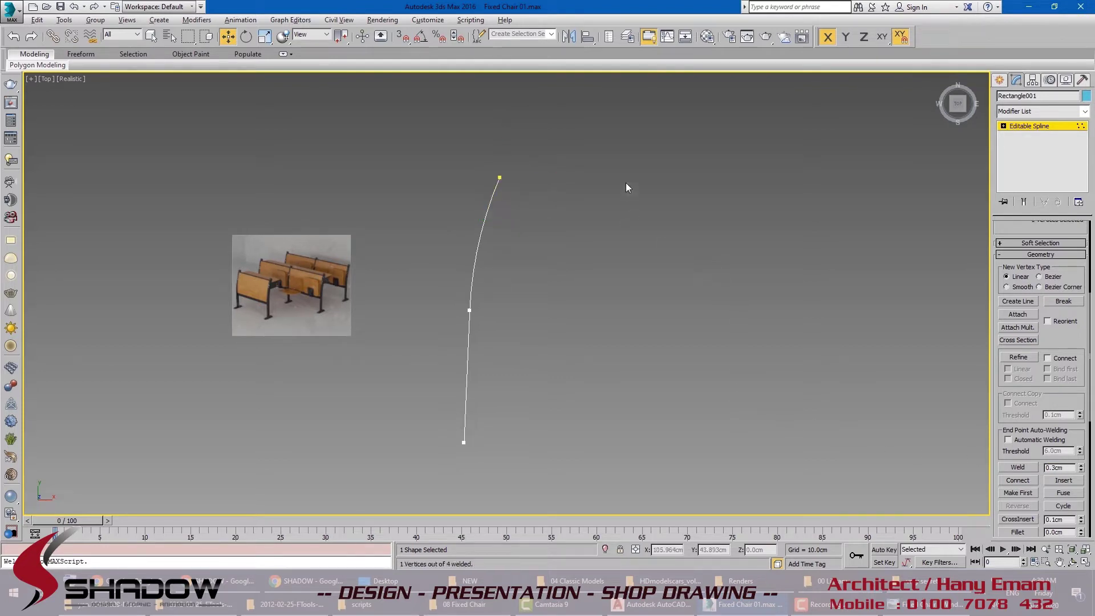
Step: Finish vertex editing, switch to the Perspective view, and center the leg curve's pivot on the object
scroll(1056, 389, up, 5)
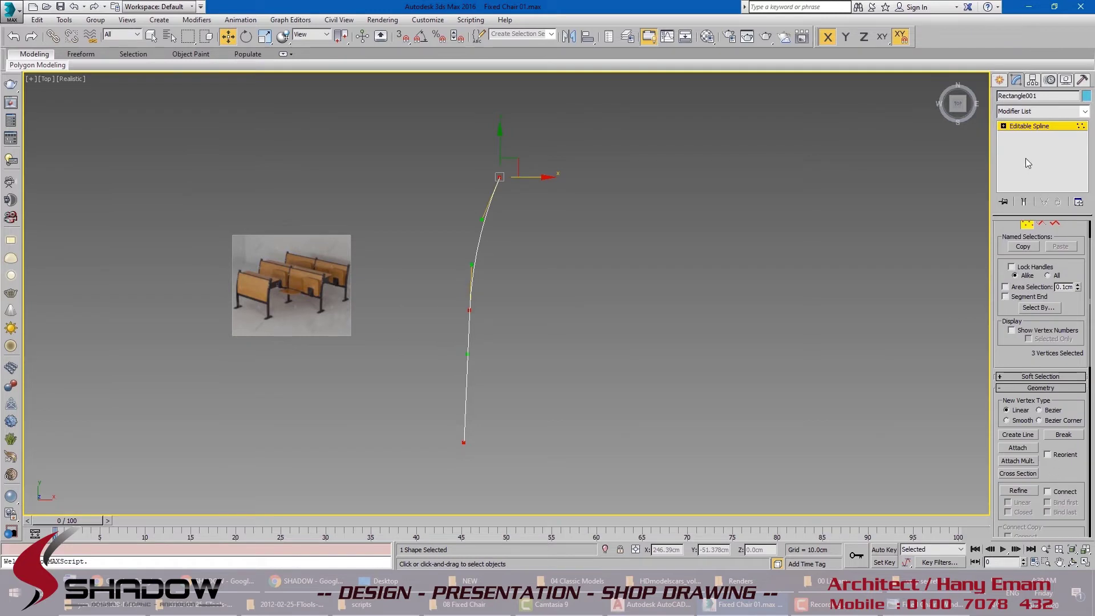
click(1042, 129)
middle_drag(829, 220, 834, 213)
scroll(803, 227, up, 2)
key(p)
alt+middle_drag(736, 219, 790, 219)
click(1033, 79)
click(1042, 152)
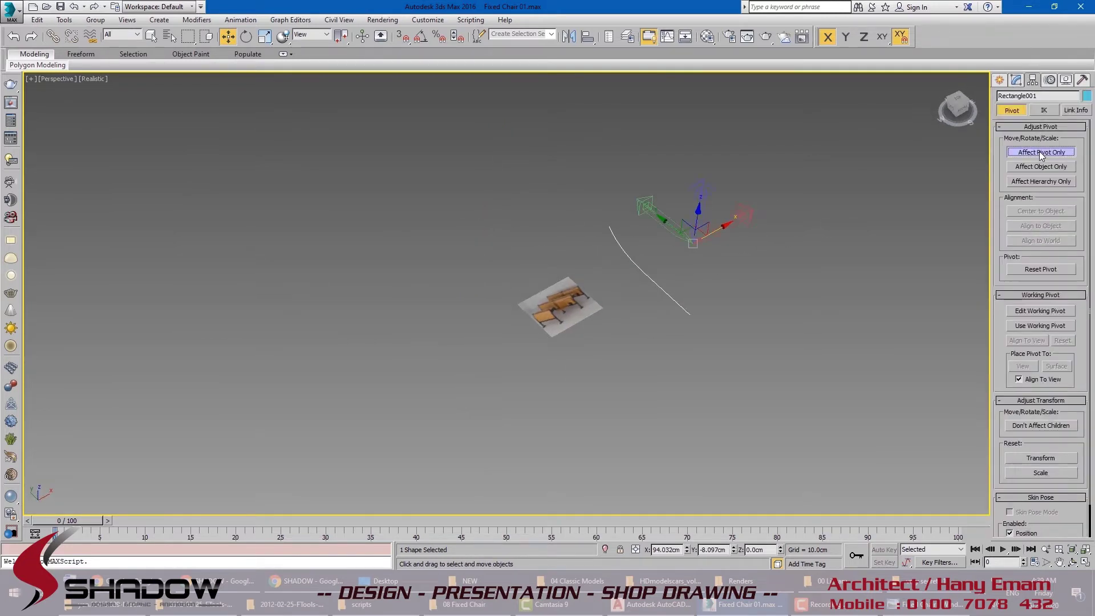
click(1048, 211)
click(1042, 151)
scroll(673, 251, up, 3)
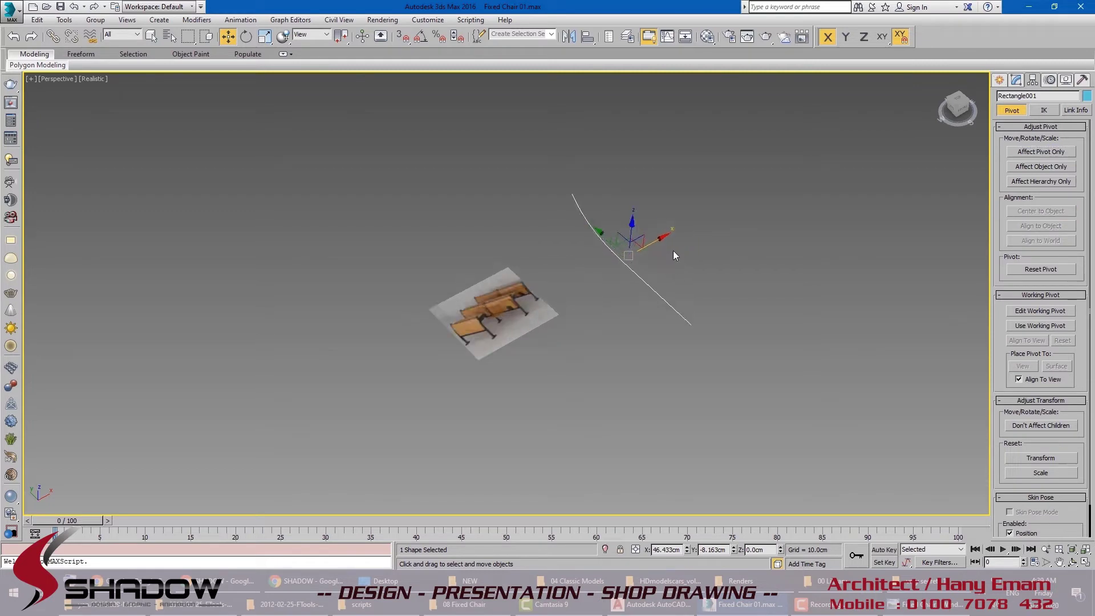
key(e)
drag(647, 245, 675, 296)
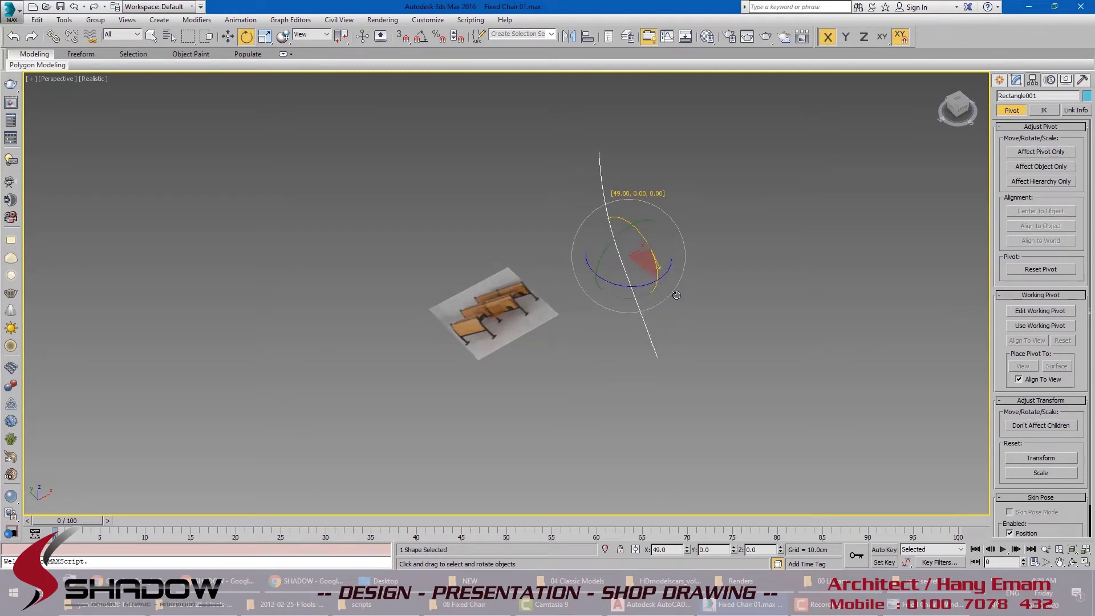
right_click(674, 297)
Step: Enable angle snapping and rotate the leg curve 90 degrees about the X axis so it stands upright
click(422, 40)
right_click(420, 38)
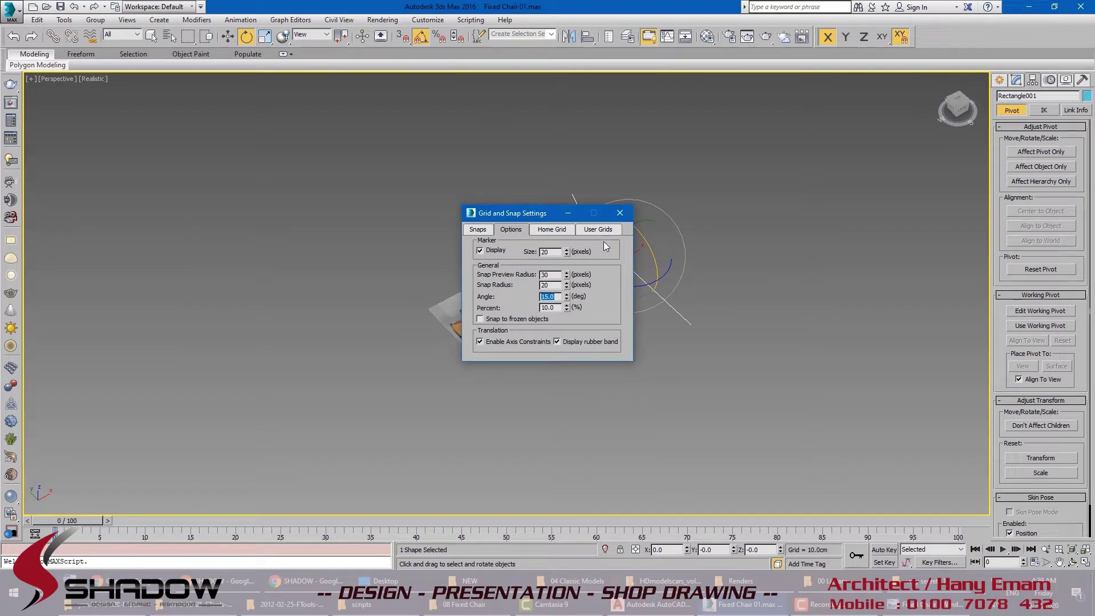
click(621, 212)
drag(641, 234, 654, 257)
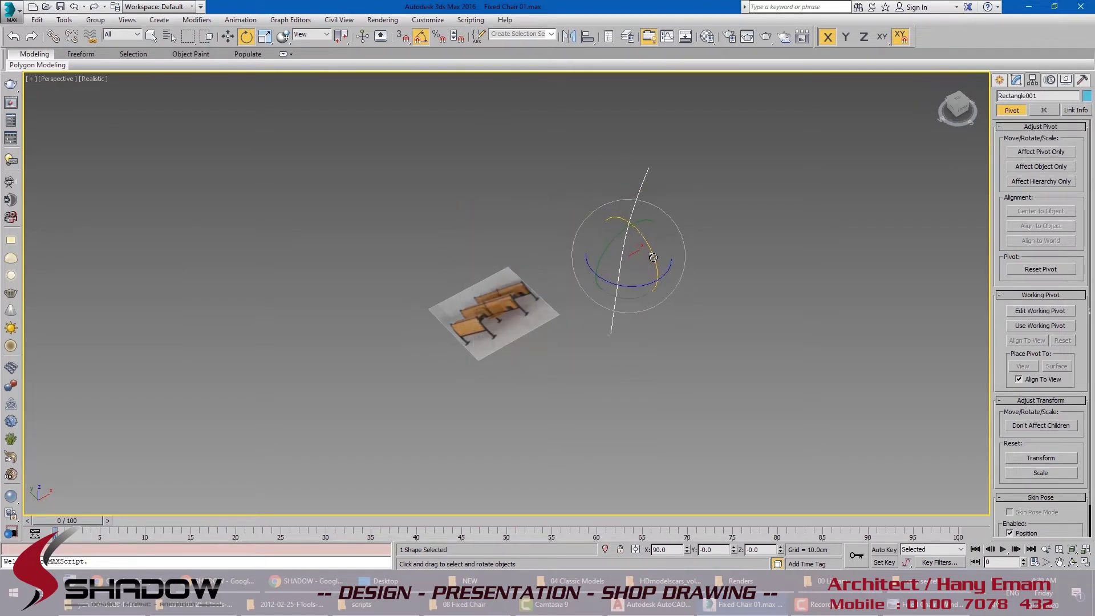
alt+middle_drag(653, 257, 620, 325)
key(w)
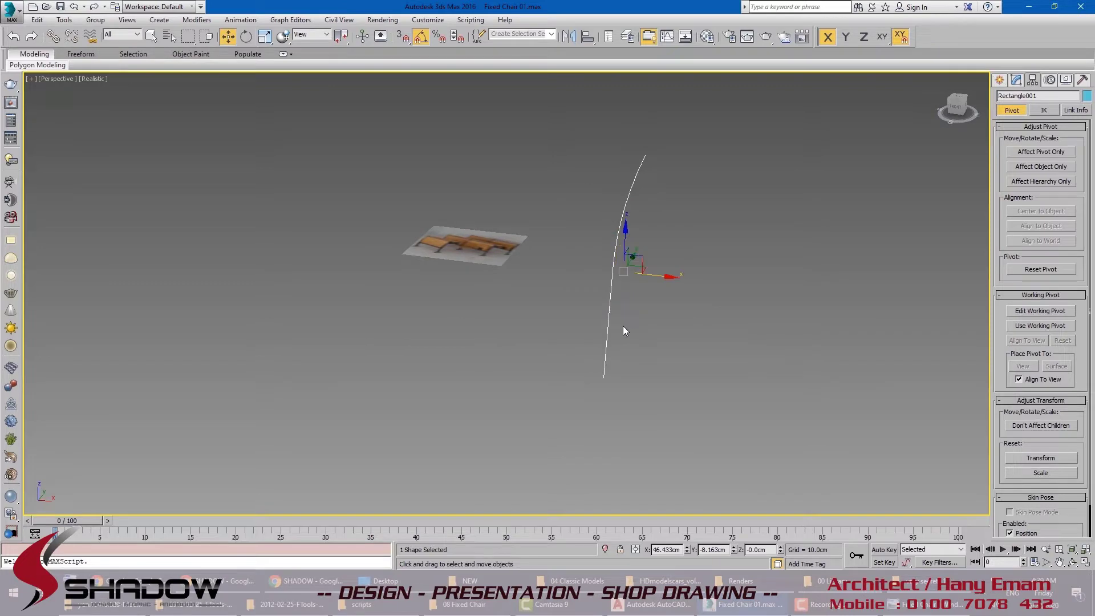
Step: In the Front view with the grid shown, raise the leg curve to about Z 55 cm, placing its lower end at ground level
key(f)
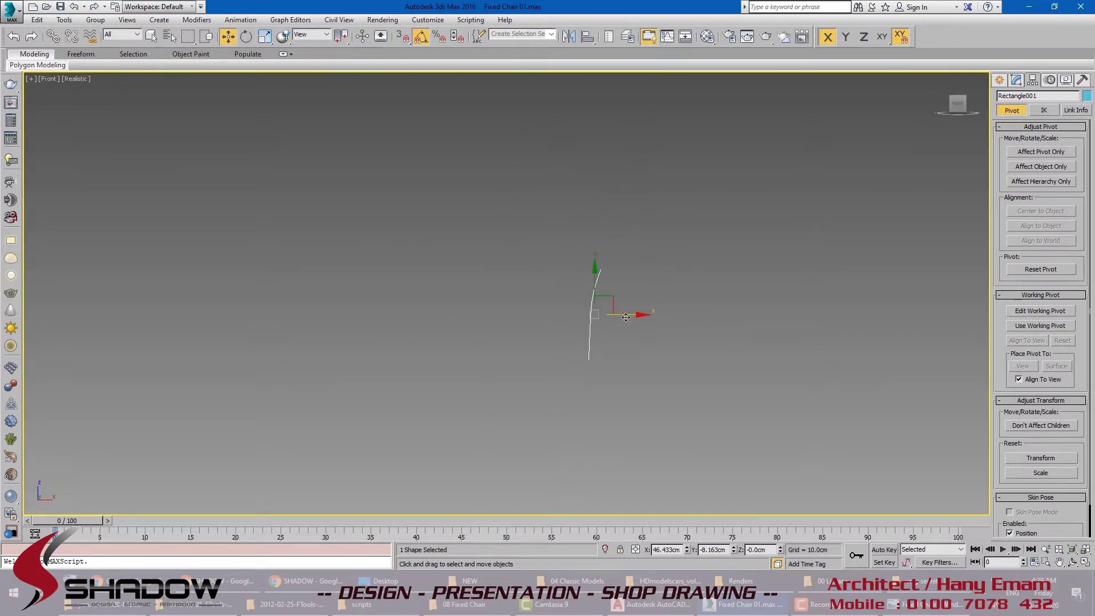
key(g)
scroll(611, 316, up, 3)
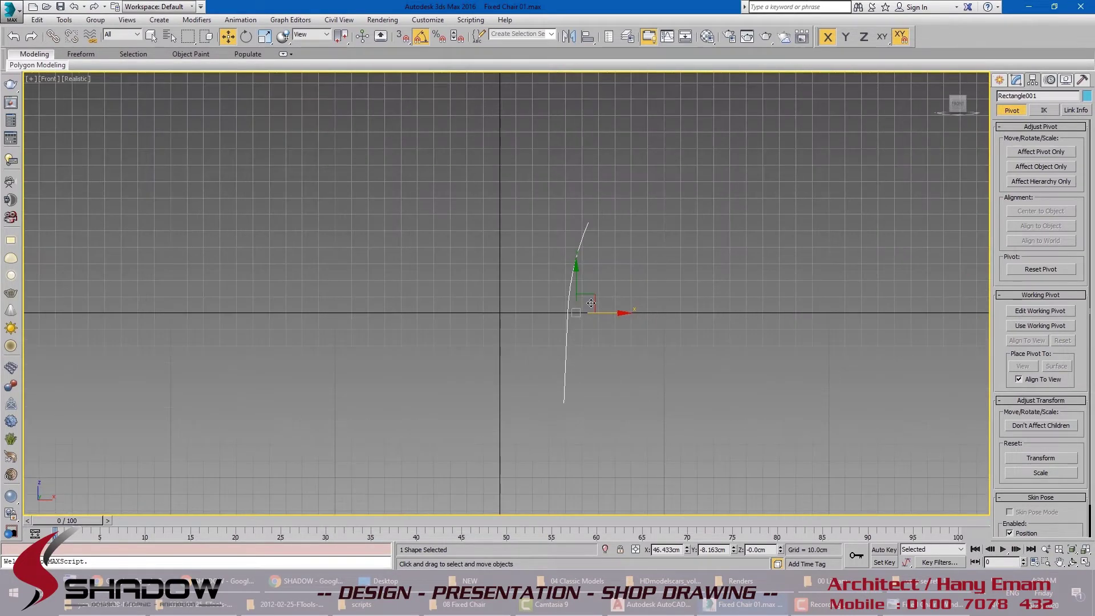
scroll(588, 300, up, 2)
drag(584, 299, 600, 56)
scroll(542, 370, up, 3)
drag(560, 313, 562, 315)
scroll(568, 320, down, 3)
Step: Apply a Sweep modifier to the leg curve in the Perspective view and choose the built-in Bar section
key(p)
mouse_move(568, 325)
alt+middle_down()
mouse_move(573, 344)
mouse_move(618, 377)
mouse_move(599, 405)
mouse_move(588, 323)
alt+middle_up()
key(ctrl+w)
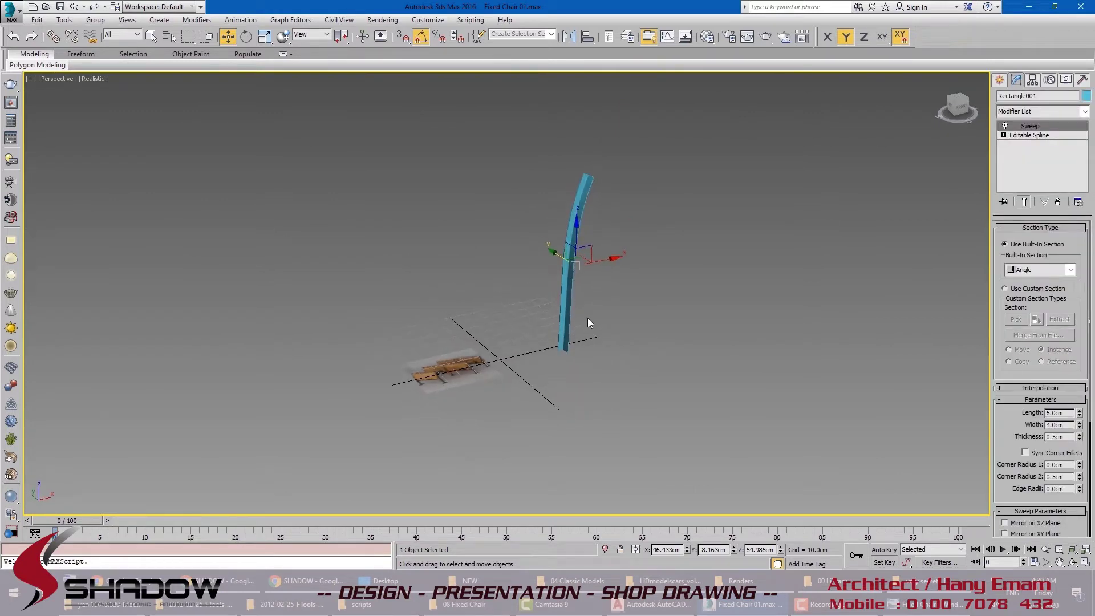
click(1027, 275)
click(1027, 289)
scroll(620, 288, up, 3)
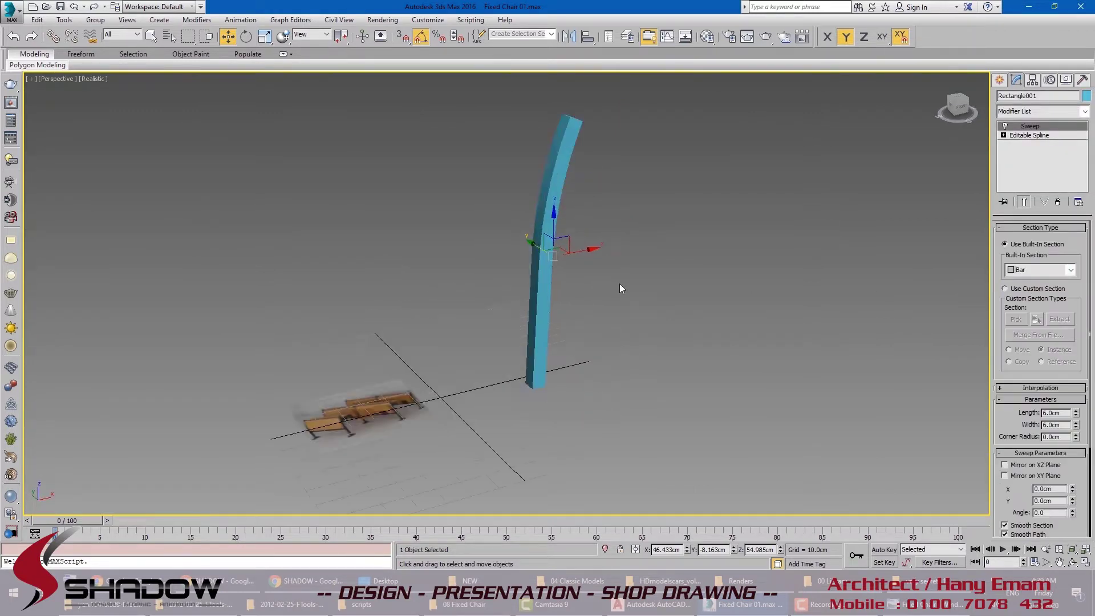
alt+middle_drag(620, 288, 615, 387)
Step: Try a bar section with a length of 10 cm and a width of 5 cm
drag(1056, 365, 1054, 293)
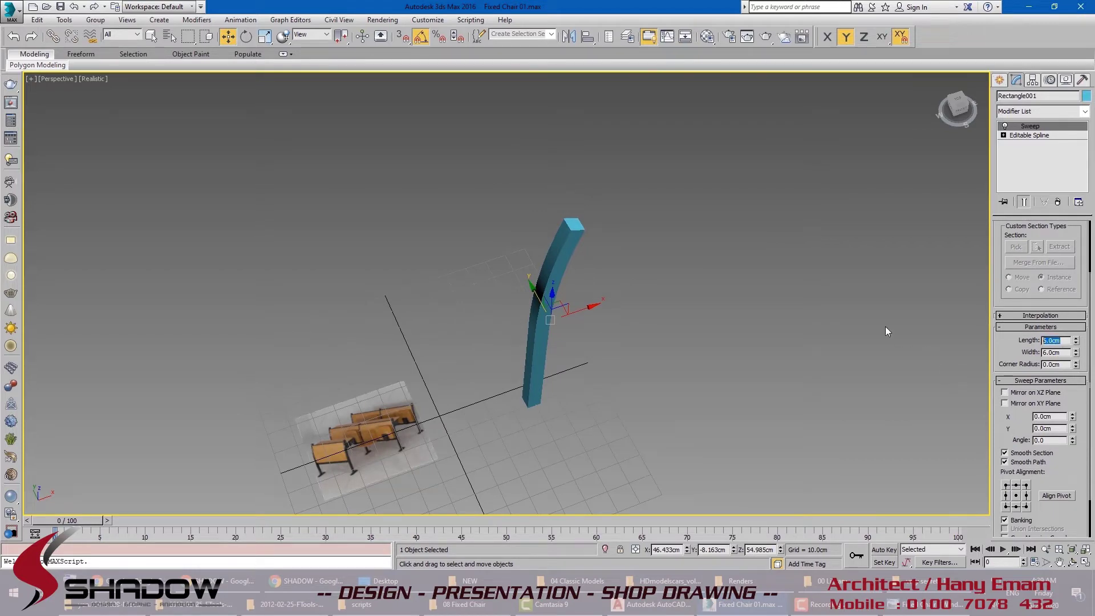
text(10)
key(Tab)
text(5)
key(Return)
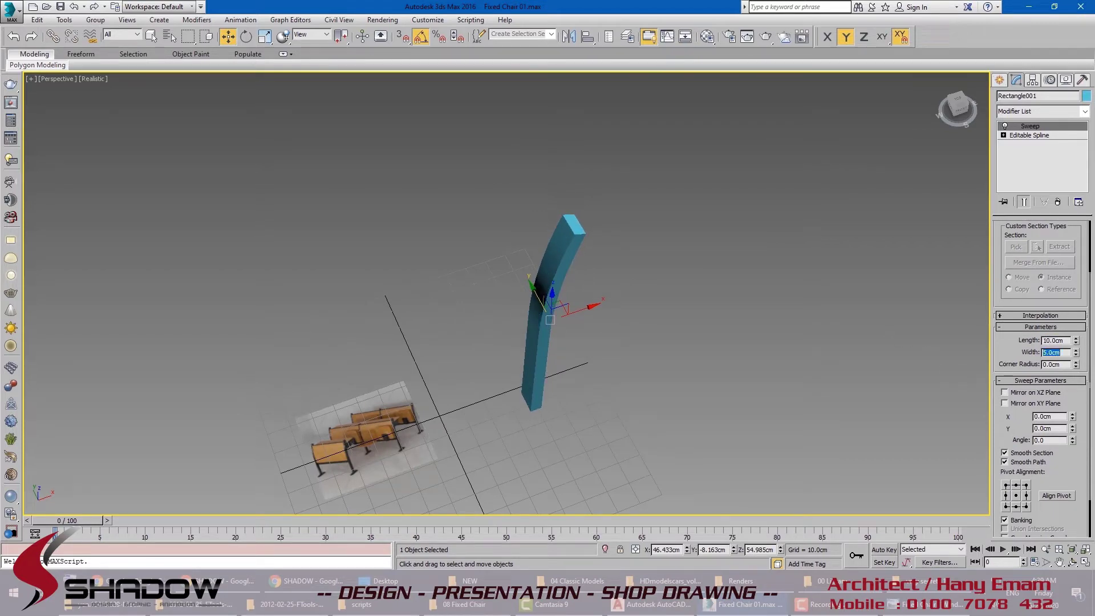
Step: Set the bar section's length to 5 cm and its width to 10 cm
text(5)
key(Tab)
text(10)
key(Return)
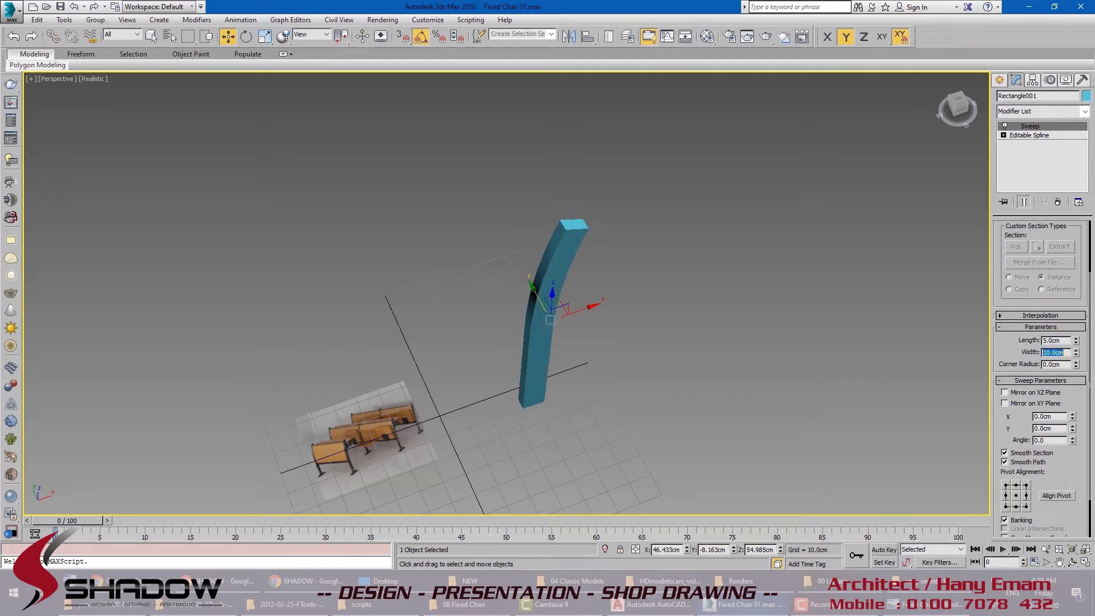
Step: Round the leg's bar section with a corner radius of 1 cm
alt+middle_drag(425, 297, 427, 247)
alt+middle_drag(486, 225, 439, 251)
scroll(607, 202, up, 4)
alt+middle_drag(608, 202, 539, 214)
scroll(529, 260, up, 3)
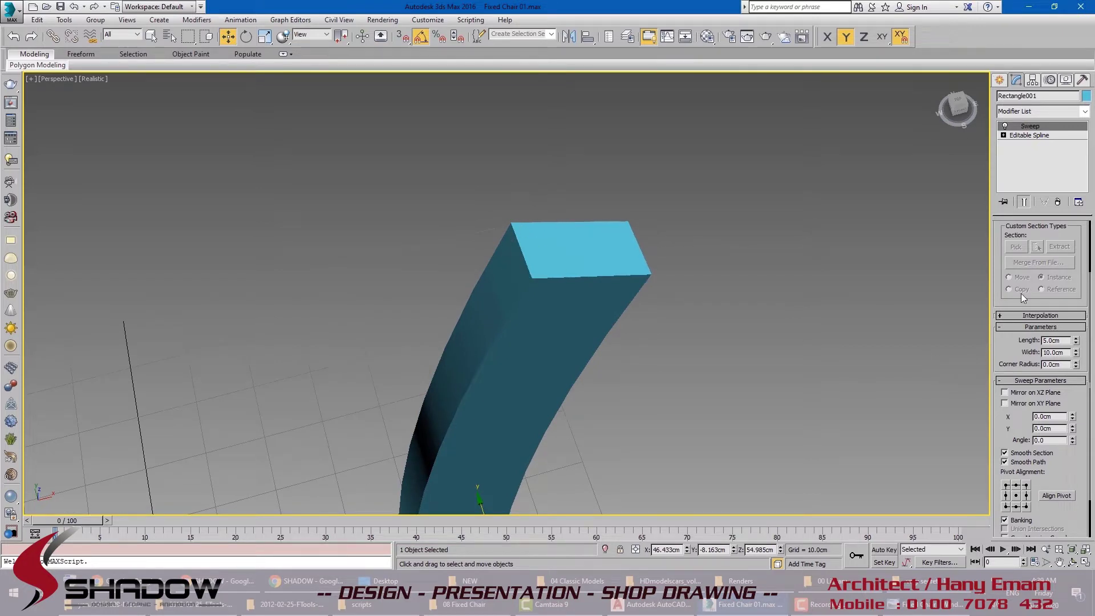
click(1040, 316)
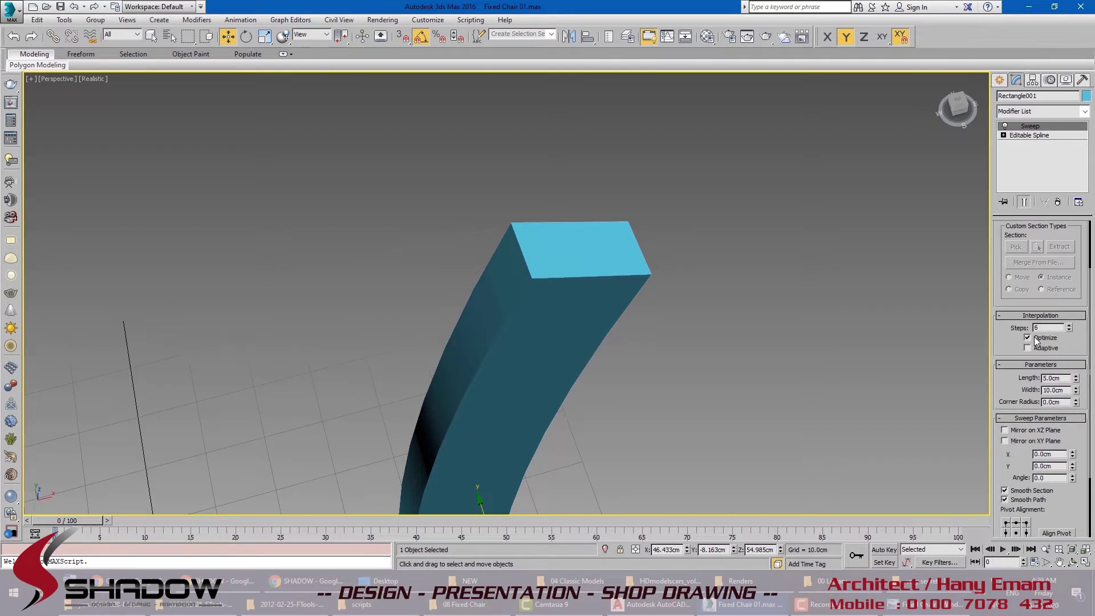
scroll(1050, 353, down, 1)
double_click(1067, 368)
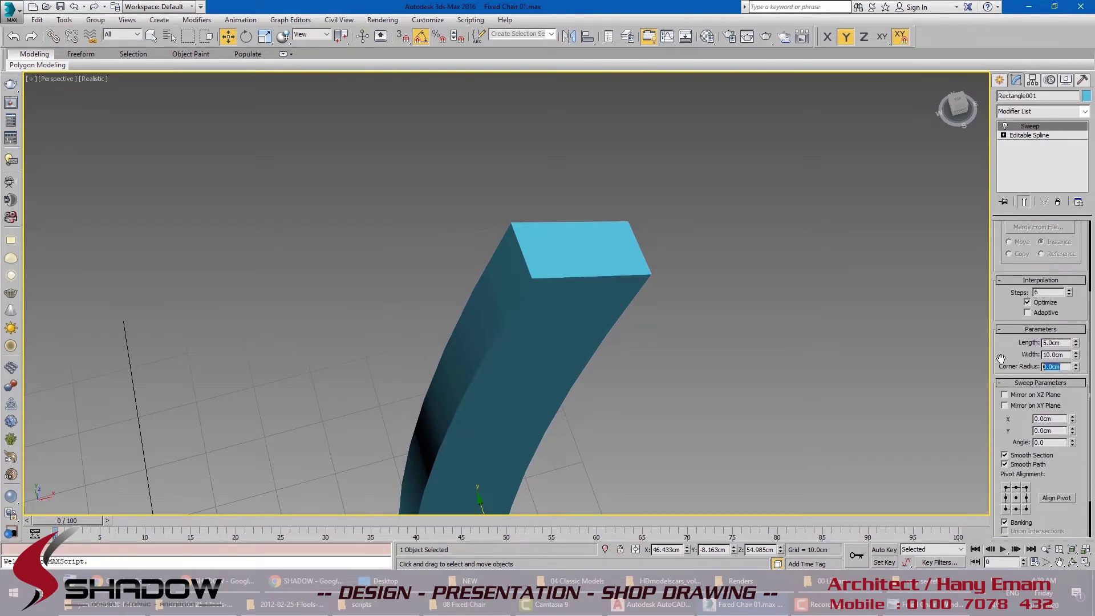
text(1)
key(Return)
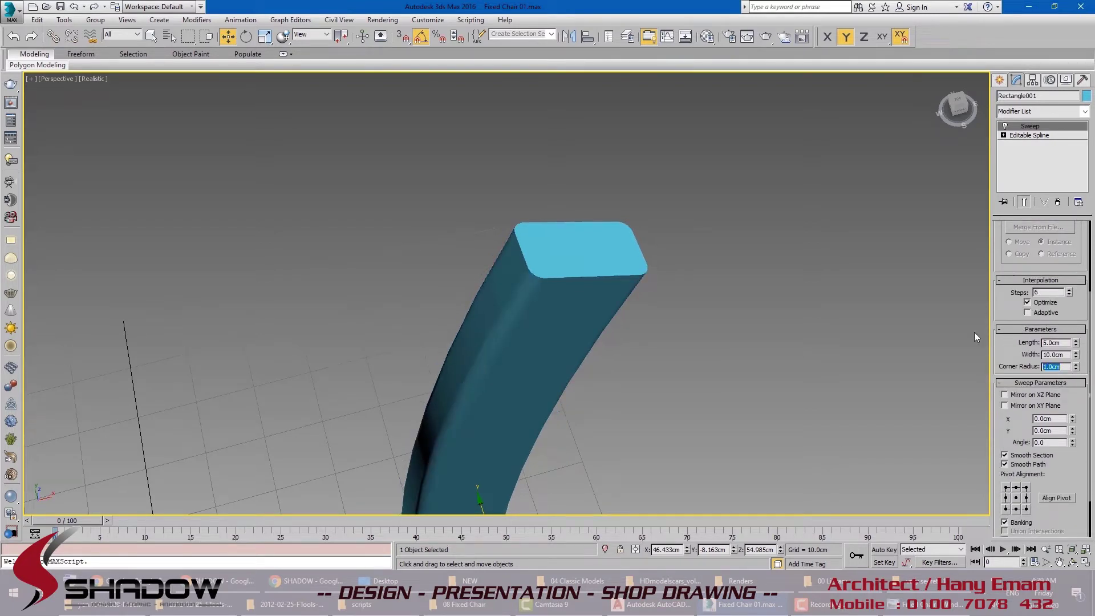
Step: Display edged faces and set the Sweep's interpolation steps to 5
key(F4)
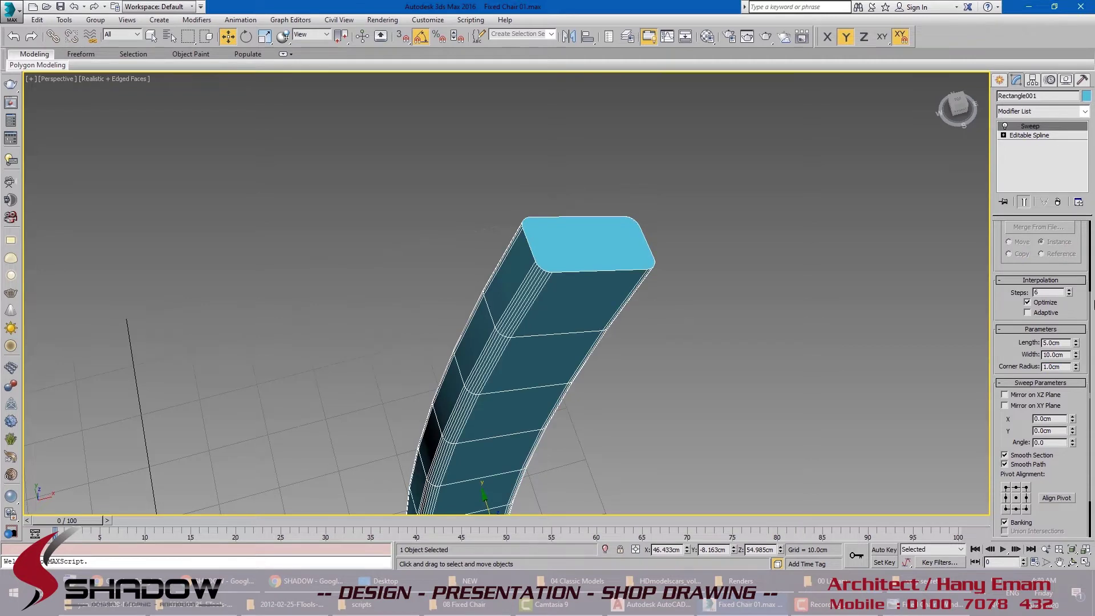
right_click(1070, 293)
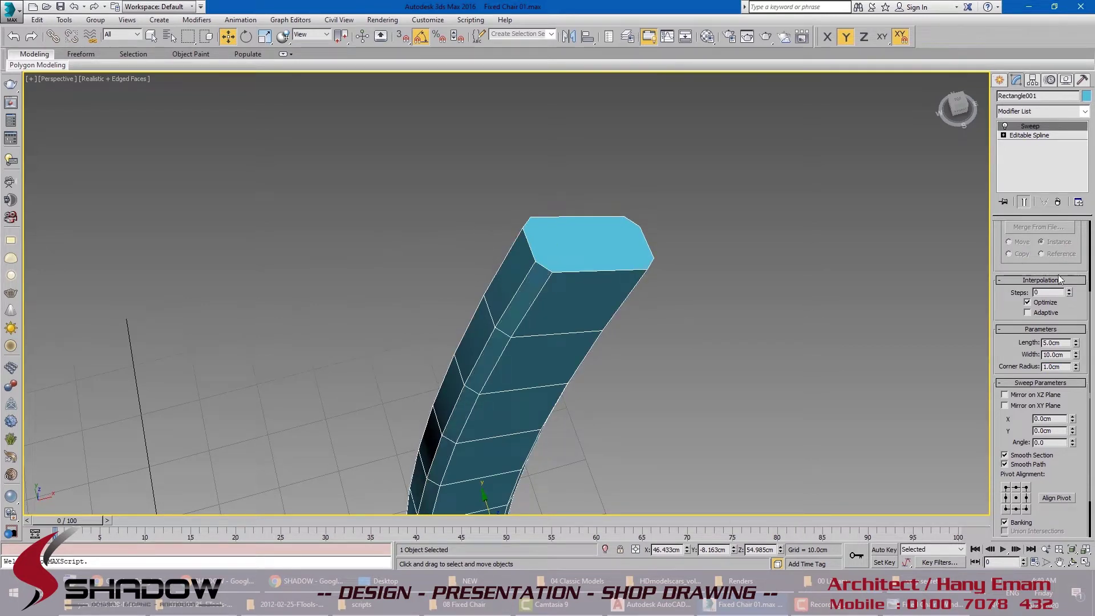
click(1069, 290)
click(1069, 290)
click(1069, 290)
click(1069, 290)
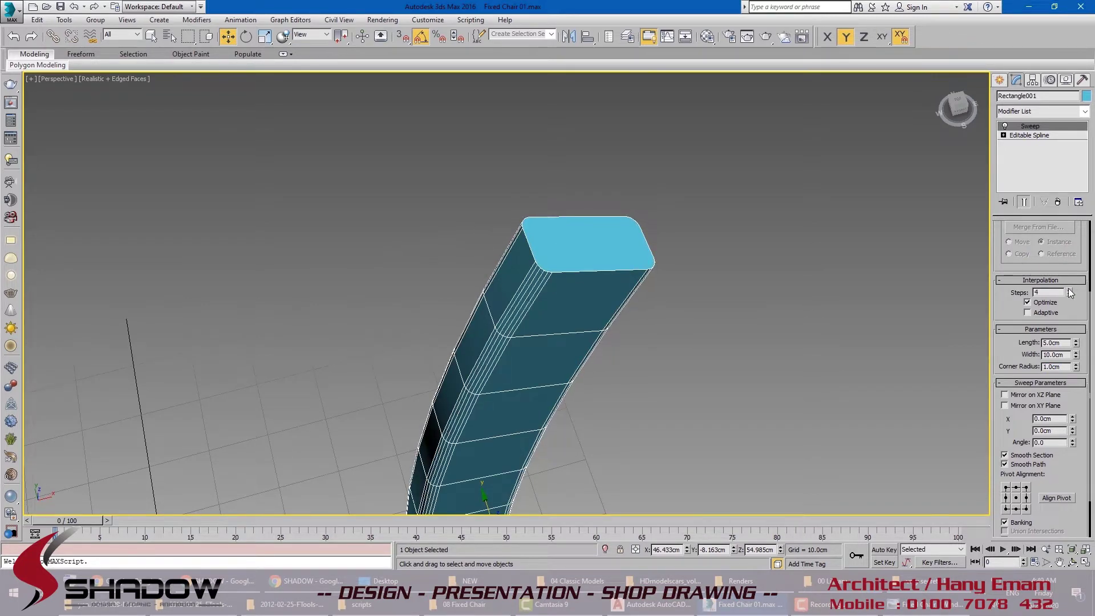
click(1070, 290)
Step: Examine the swept leg's segments along the straight lower part and the curved upper part
alt+middle_drag(642, 395, 614, 278)
scroll(599, 299, down, 4)
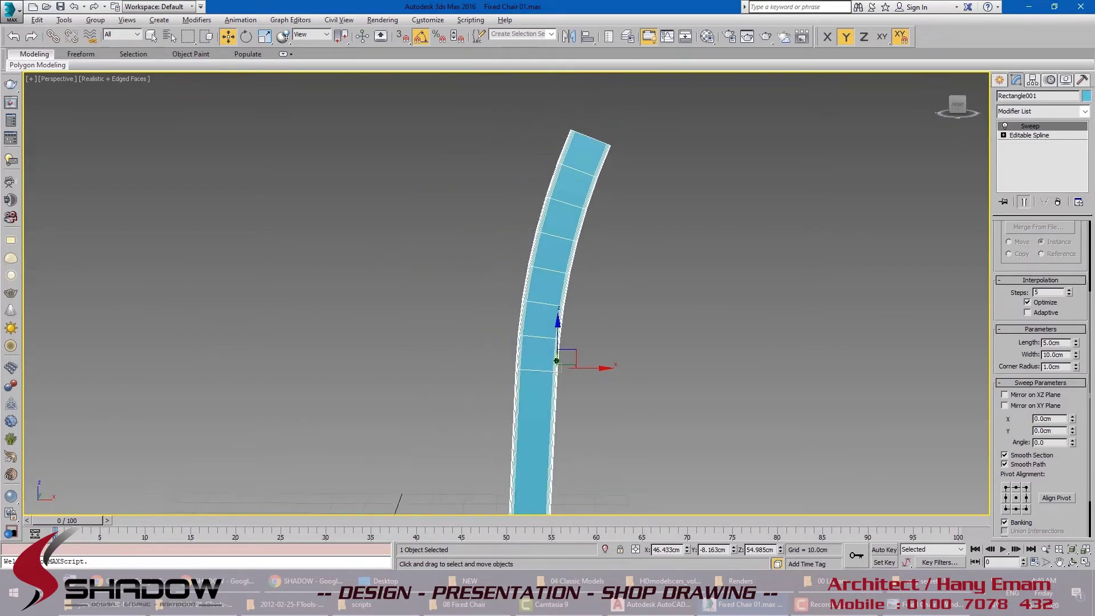
mouse_move(579, 362)
middle_down()
mouse_move(588, 296)
mouse_move(575, 345)
middle_up()
scroll(590, 324, down, 2)
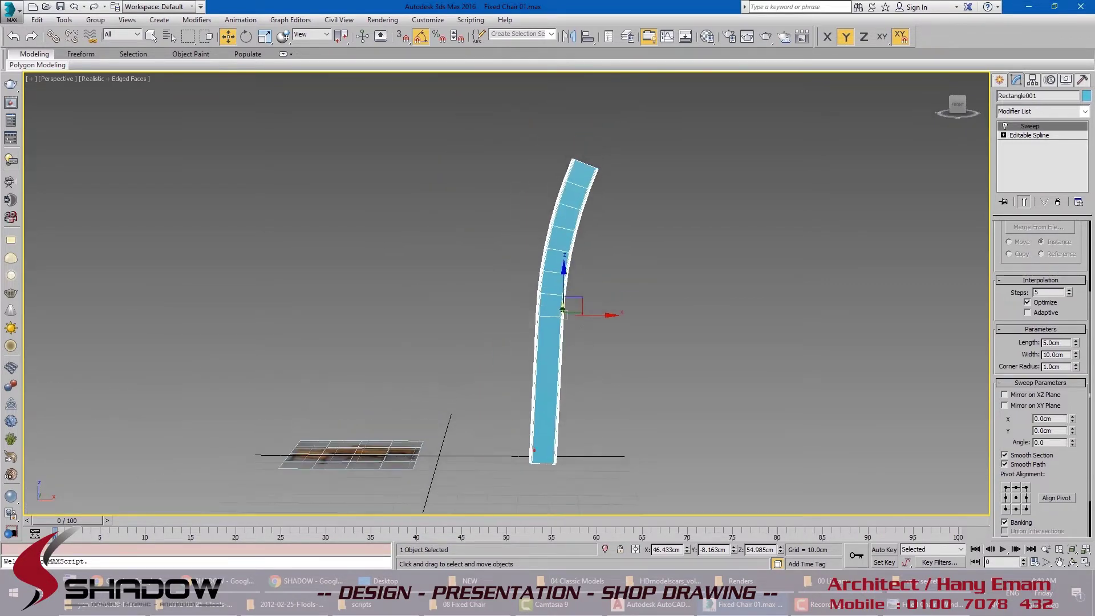
mouse_move(547, 466)
mouse_down()
mouse_move(545, 326)
mouse_move(560, 292)
mouse_up()
drag(541, 276, 557, 280)
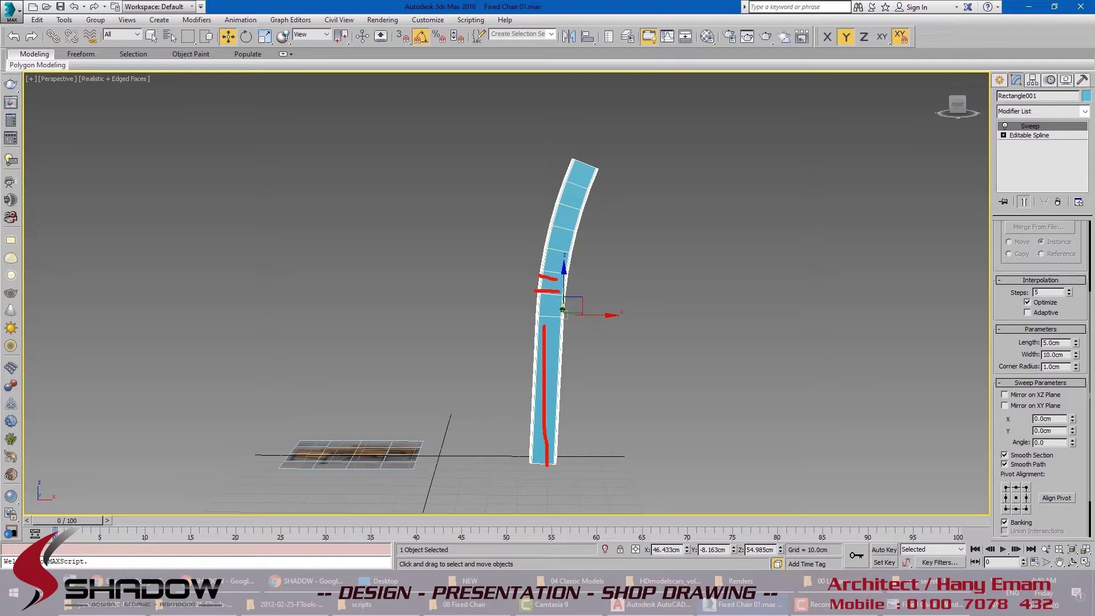
drag(552, 241, 573, 248)
key(Escape)
scroll(574, 257, up, 5)
mouse_move(573, 257)
alt+middle_down()
mouse_move(577, 291)
mouse_move(589, 288)
alt+middle_up()
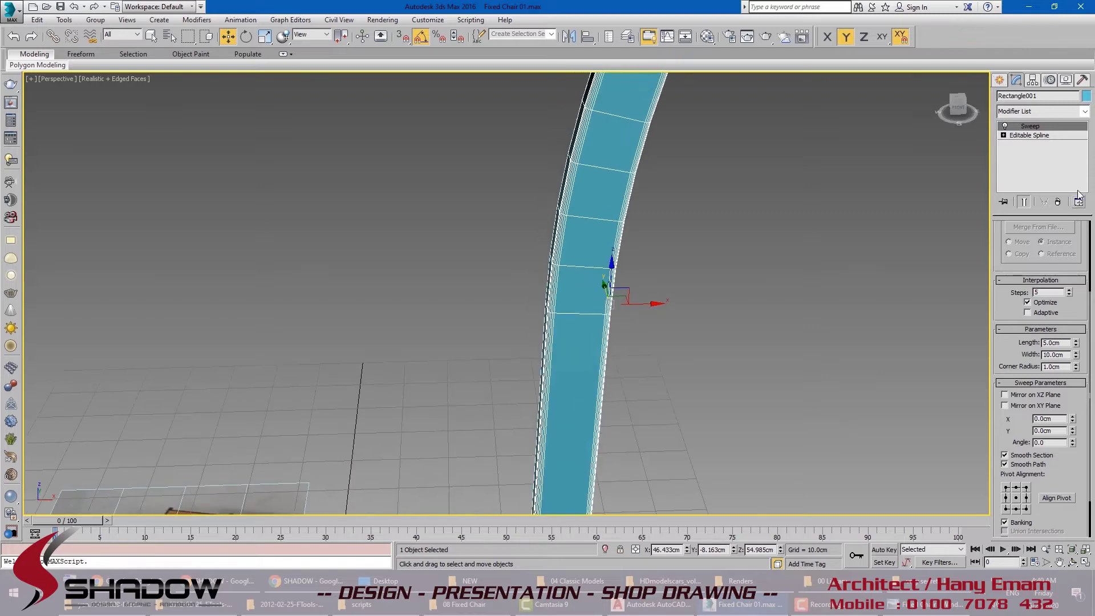
Step: Go to the base Editable Spline with the end result shown and turn off its adaptive interpolation
click(1052, 136)
click(1052, 134)
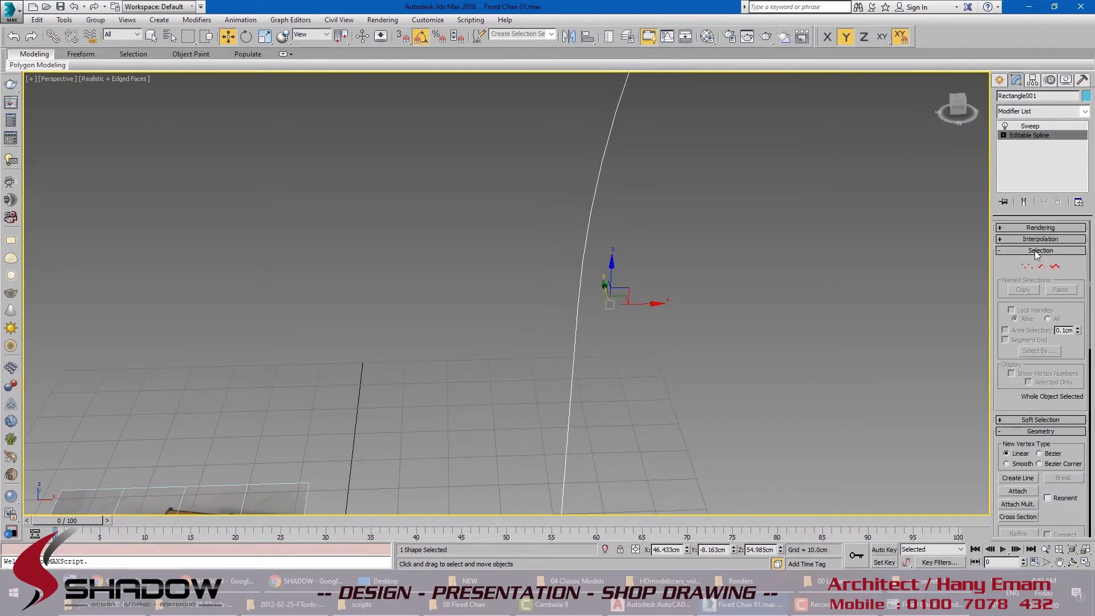
click(1040, 126)
middle_drag(710, 253, 677, 349)
click(1024, 136)
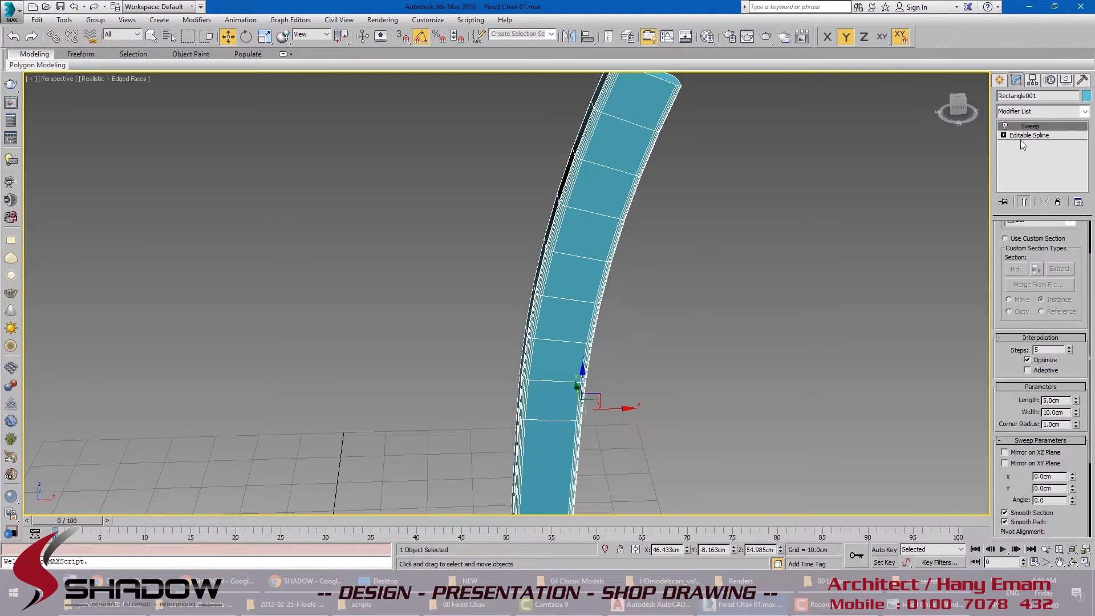
click(1024, 202)
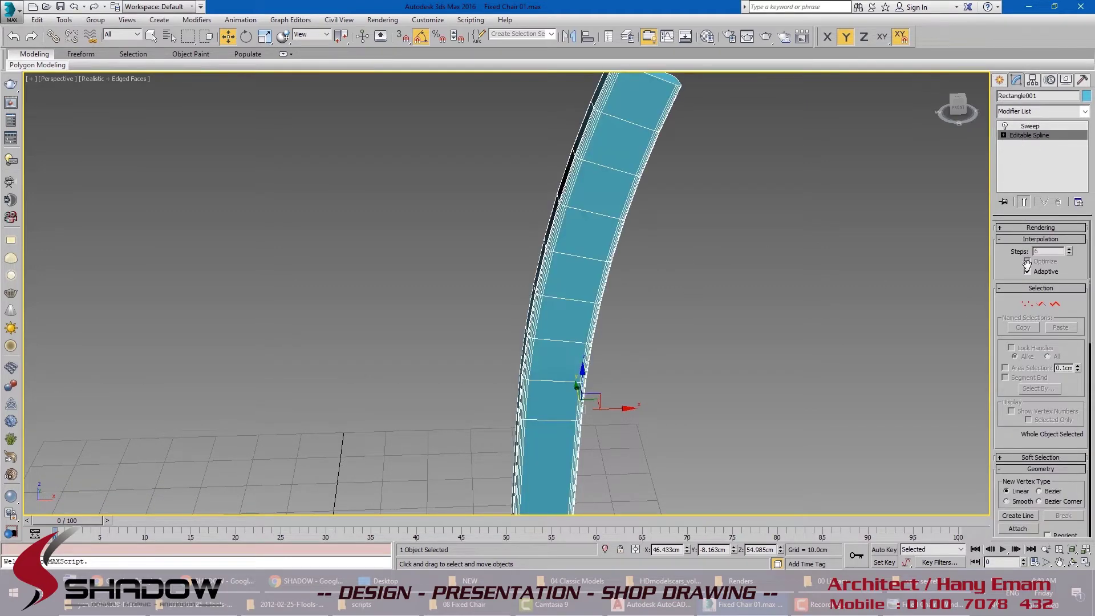
click(1034, 272)
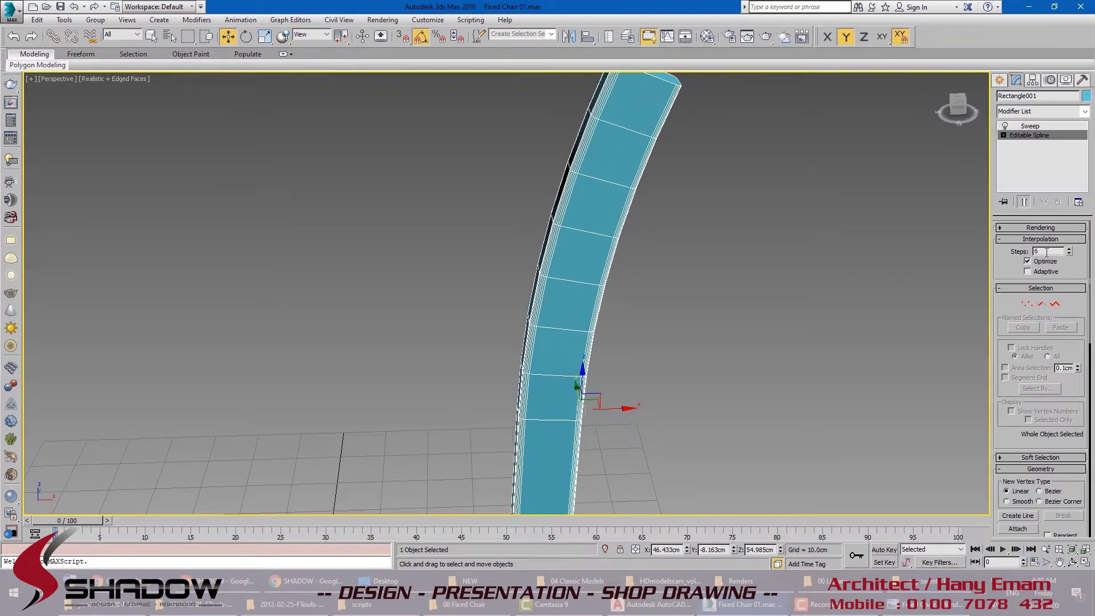
Step: Set the base spline's interpolation steps to 30 and return to the Sweep modifier
text(20)
key(Return)
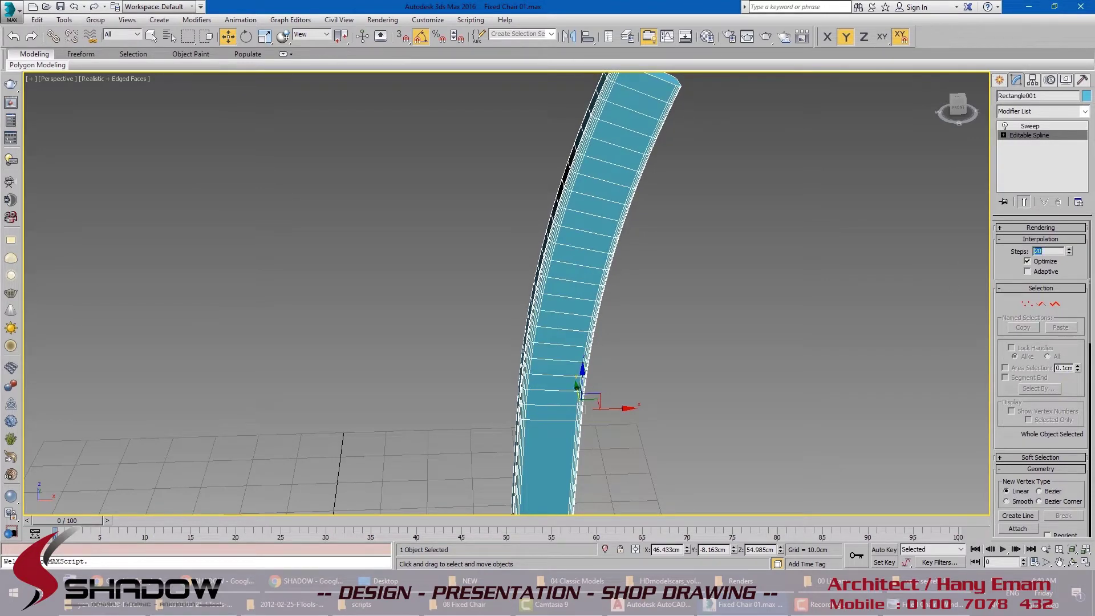
text(30)
key(Return)
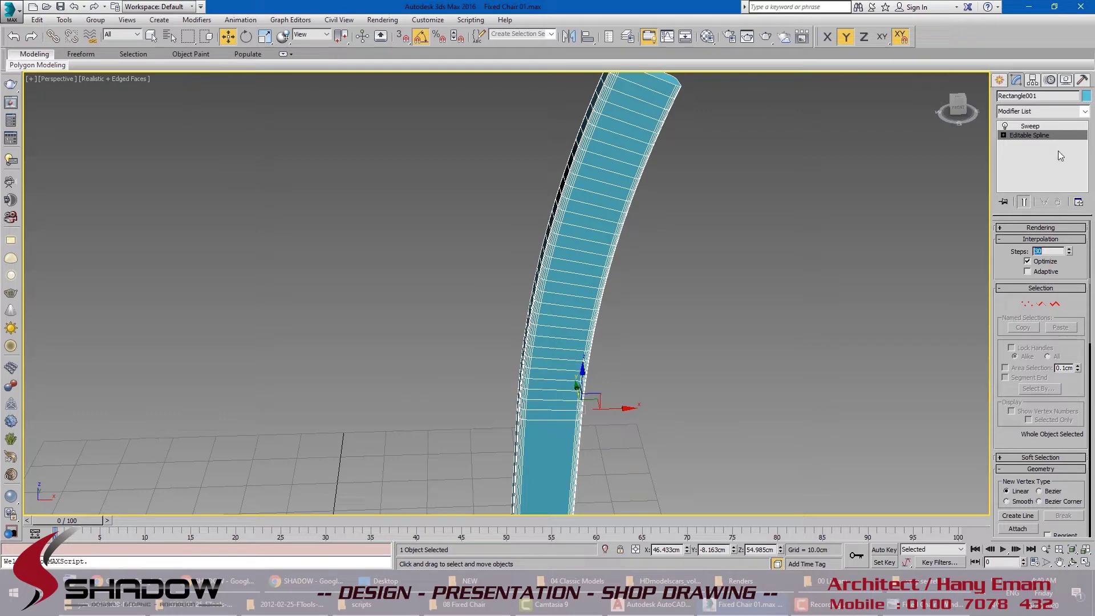
click(1041, 125)
alt+middle_drag(794, 174, 762, 293)
scroll(1042, 371, down, 4)
scroll(713, 295, down, 6)
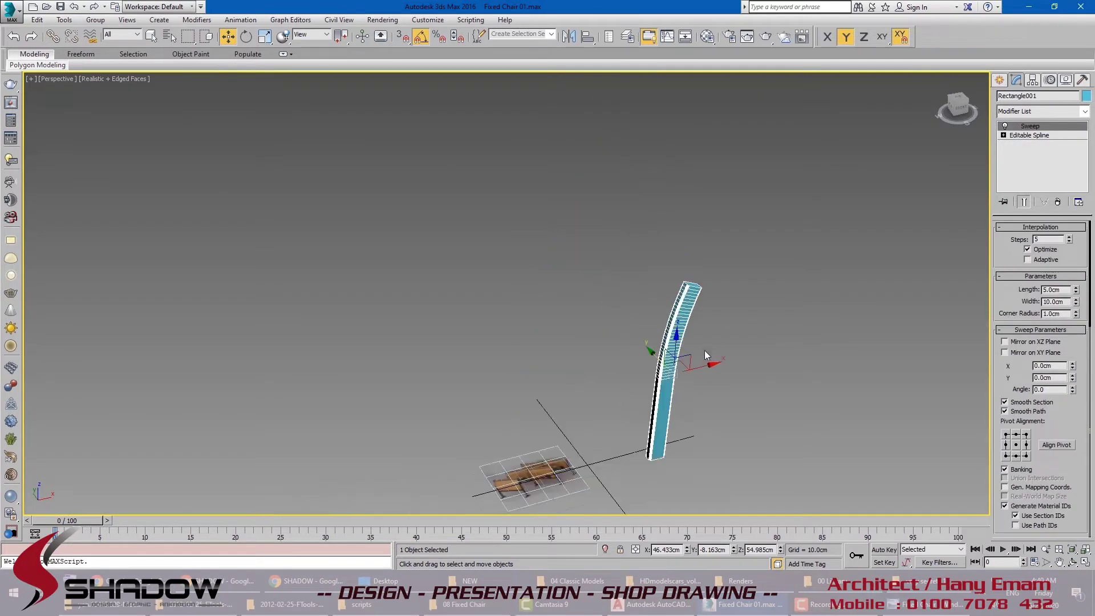
scroll(713, 295, up, 3)
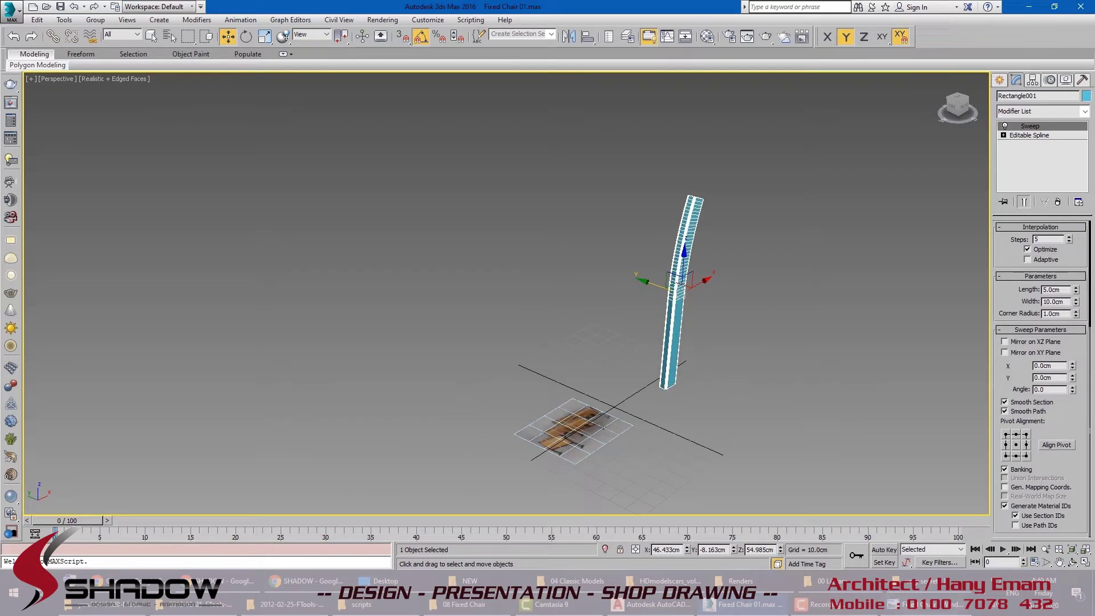
Step: Examine the leg feet, folding seats and seat brackets in the Windows Photo Viewer reference photo, and return to 3ds Max
click(927, 604)
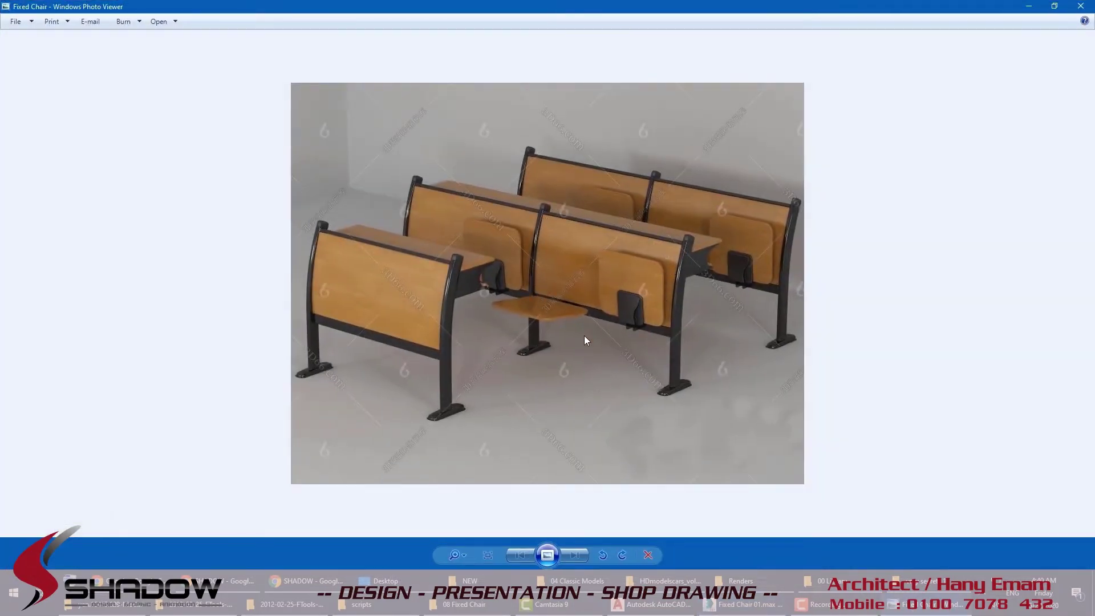
drag(678, 386, 642, 402)
drag(538, 346, 498, 372)
mouse_move(544, 294)
mouse_down()
mouse_move(495, 325)
mouse_move(564, 310)
mouse_up()
mouse_move(626, 292)
mouse_down()
mouse_move(593, 341)
mouse_move(637, 317)
mouse_up()
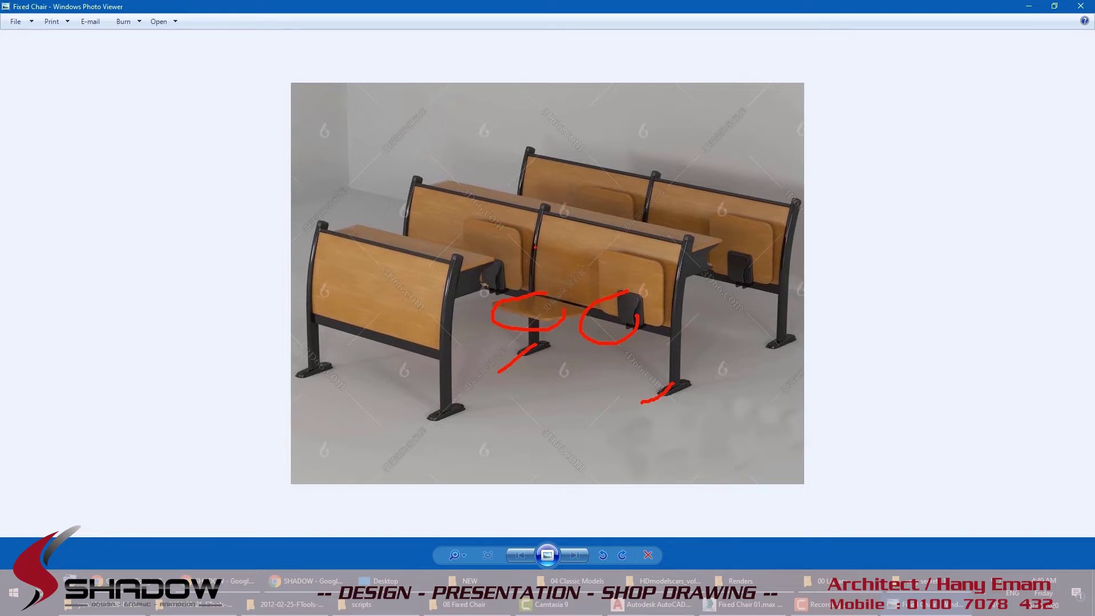
key(Escape)
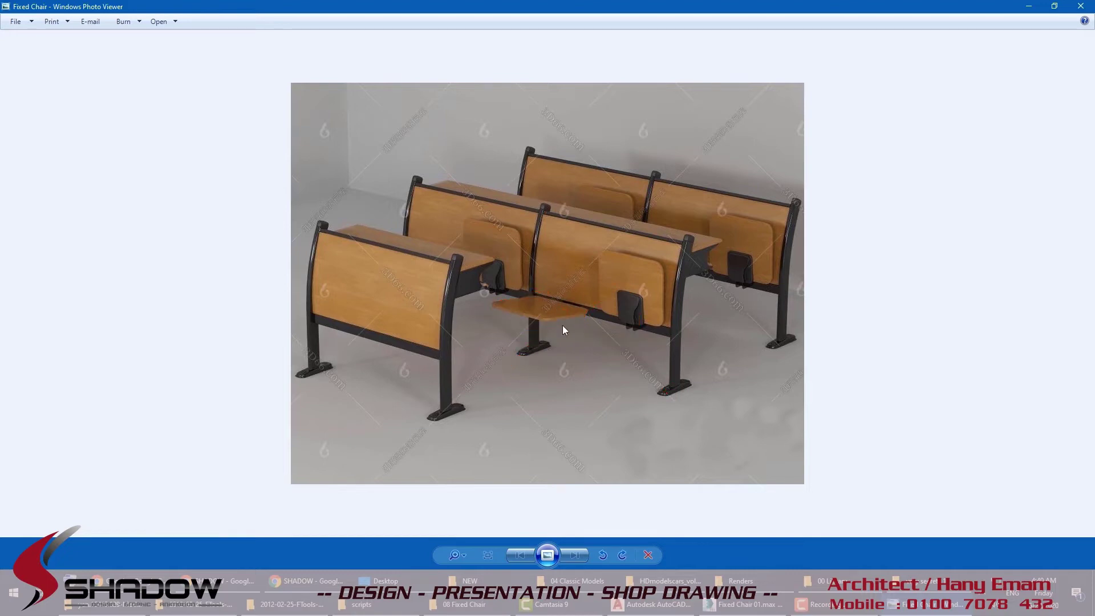
click(741, 604)
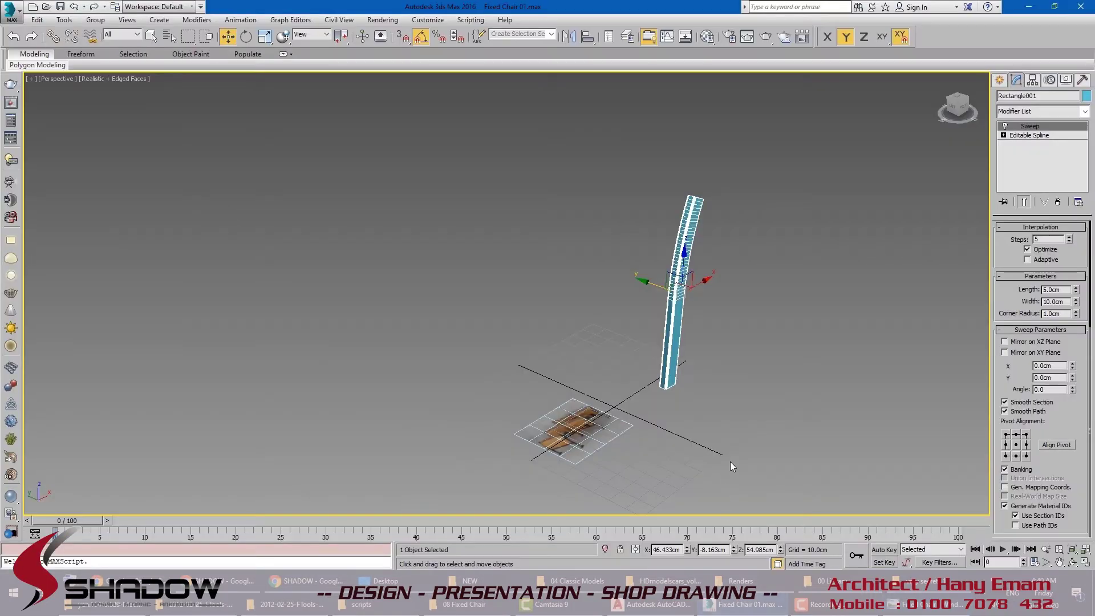
Step: Clone the leg as an instance and offset the clone 120 cm along the Y axis
key(ctrl+v)
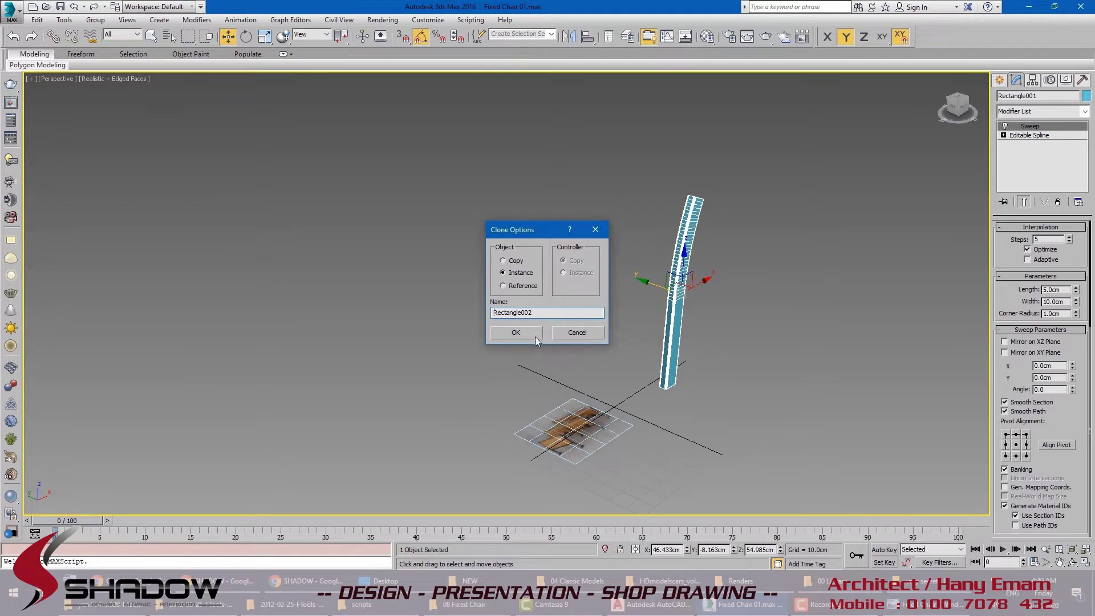
click(516, 333)
click(635, 551)
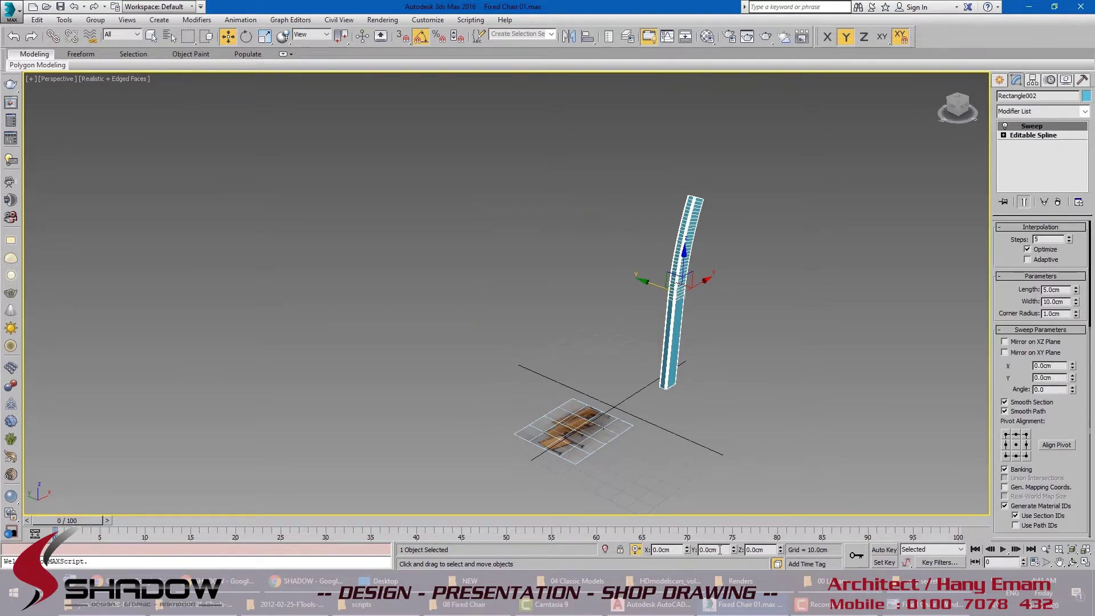
double_click(715, 550)
text(120)
key(Return)
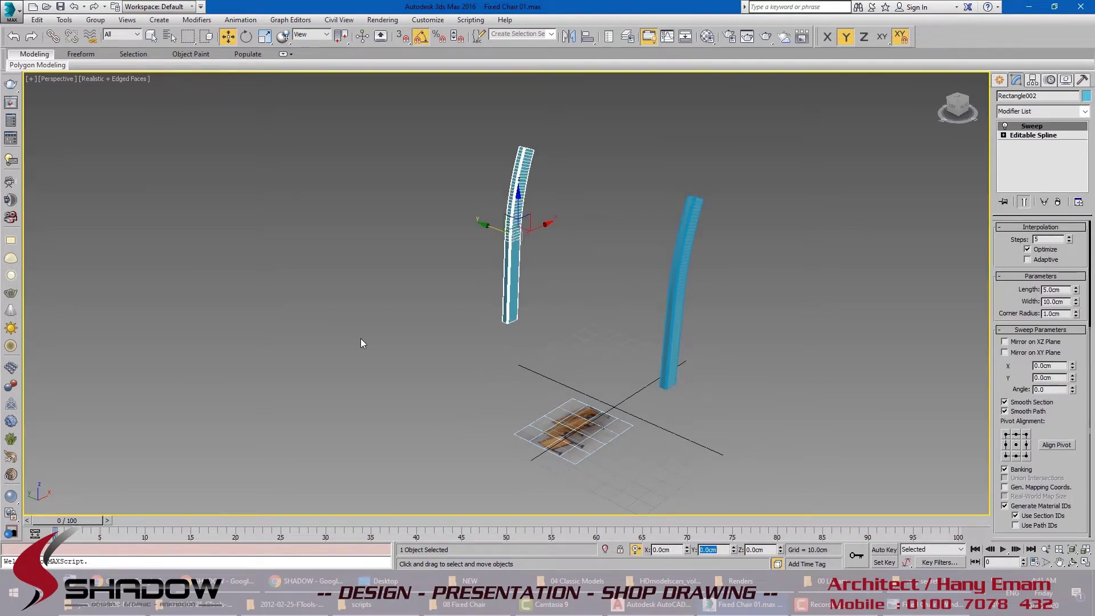
Step: Clone the second leg as an instance and offset the new clone another 120 cm along the Y axis
mouse_move(361, 338)
alt+middle_down()
mouse_move(360, 272)
mouse_move(358, 301)
mouse_move(379, 340)
alt+middle_up()
key(ctrl+v)
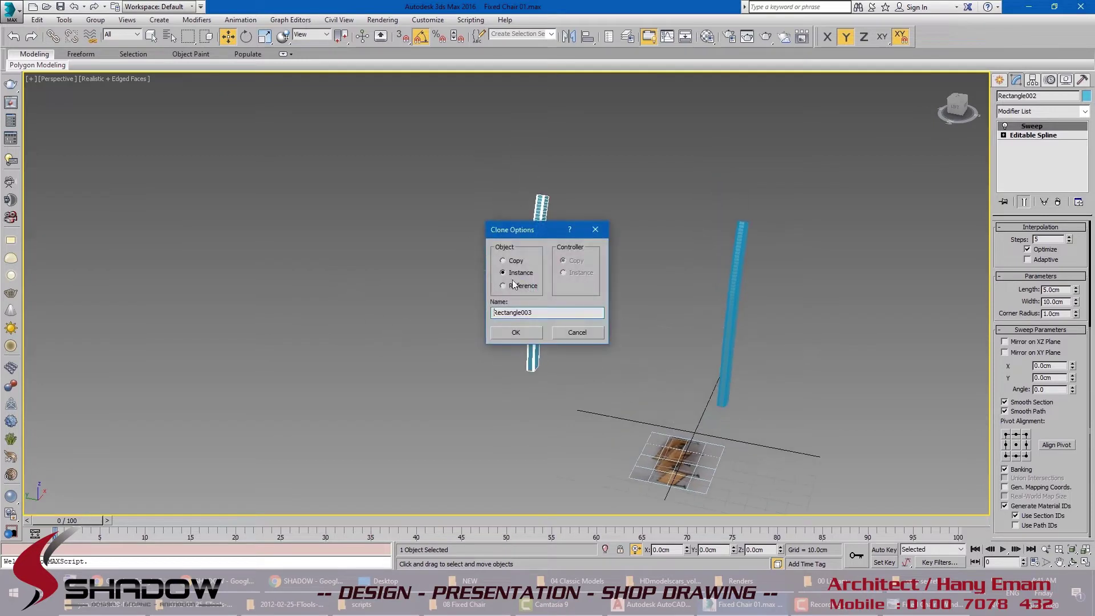
click(515, 333)
double_click(710, 550)
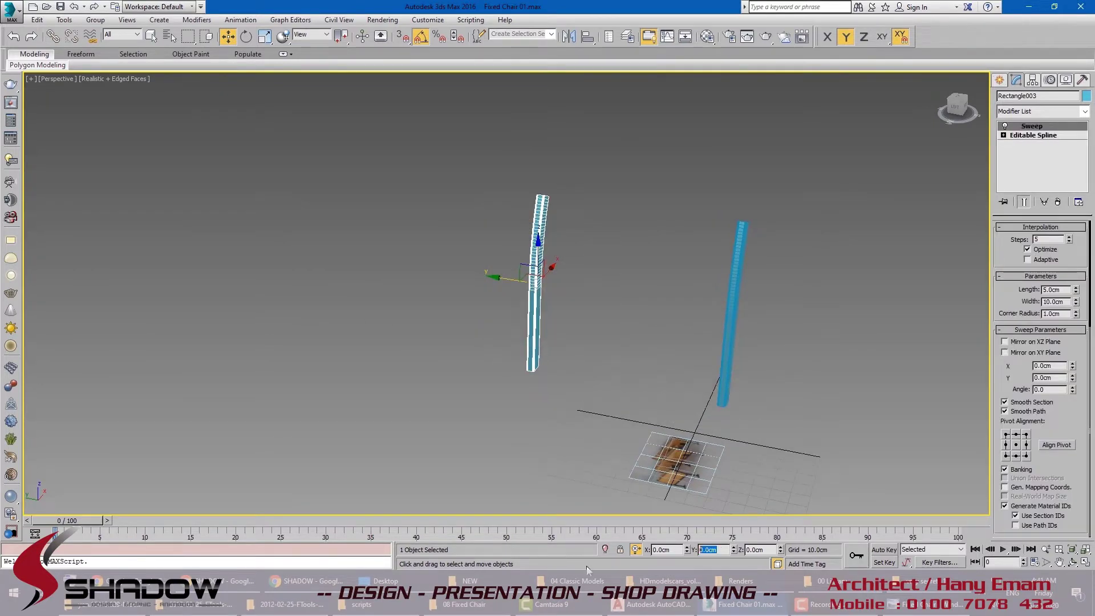
text(120)
key(Return)
Step: Select all three legs, change their object color to orange, and clear the selection
alt+middle_drag(605, 385, 489, 390)
drag(557, 292, 220, 127)
click(1086, 95)
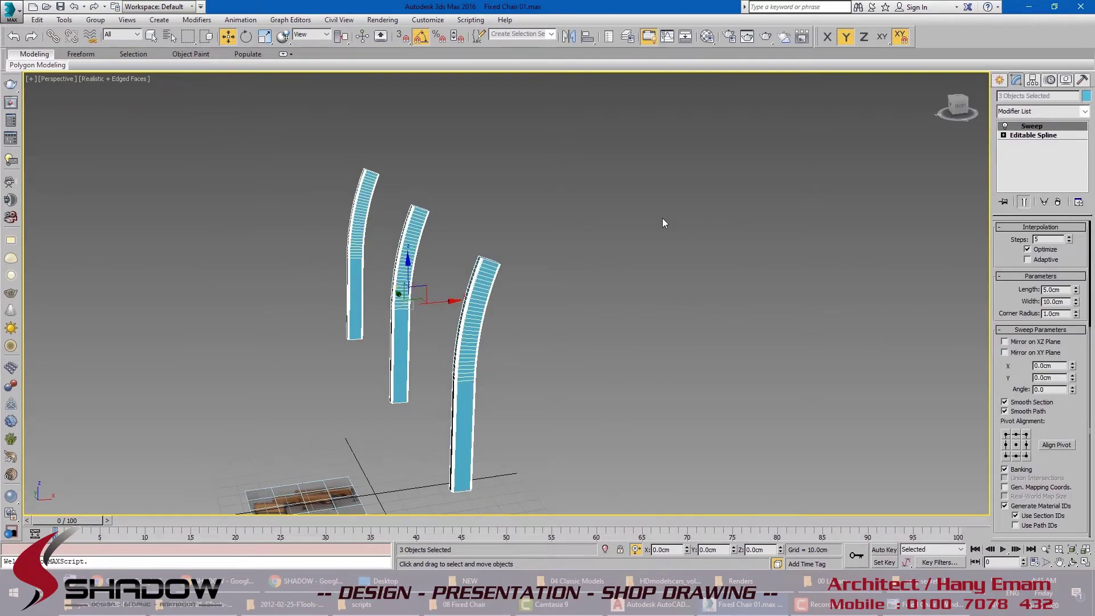
click(471, 285)
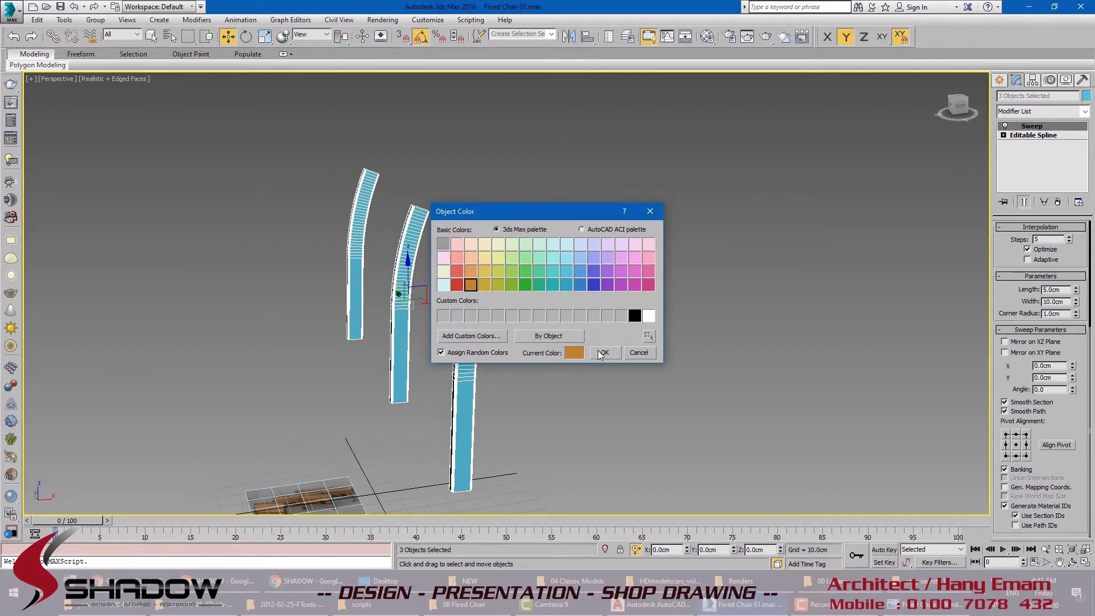
click(602, 352)
alt+middle_drag(594, 346, 621, 339)
scroll(621, 339, up, 3)
click(615, 335)
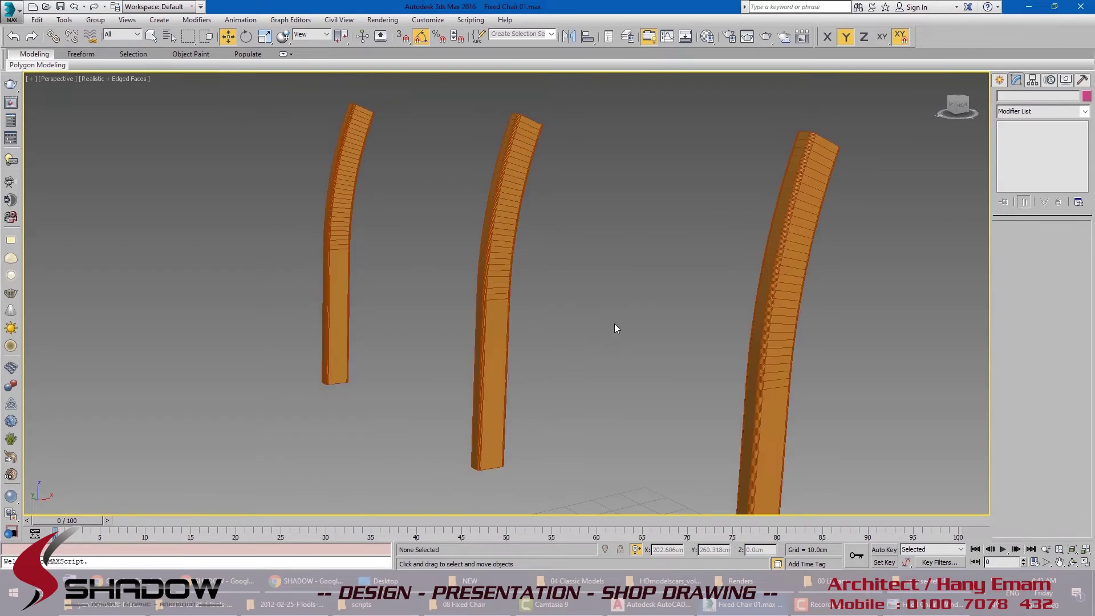
Step: Select the three legs, rename the first VRayMtl sample to metal, and assign it to them
key(F4)
scroll(605, 275, down, 4)
key(F4)
alt+middle_drag(599, 269, 579, 253)
drag(752, 293, 326, 77)
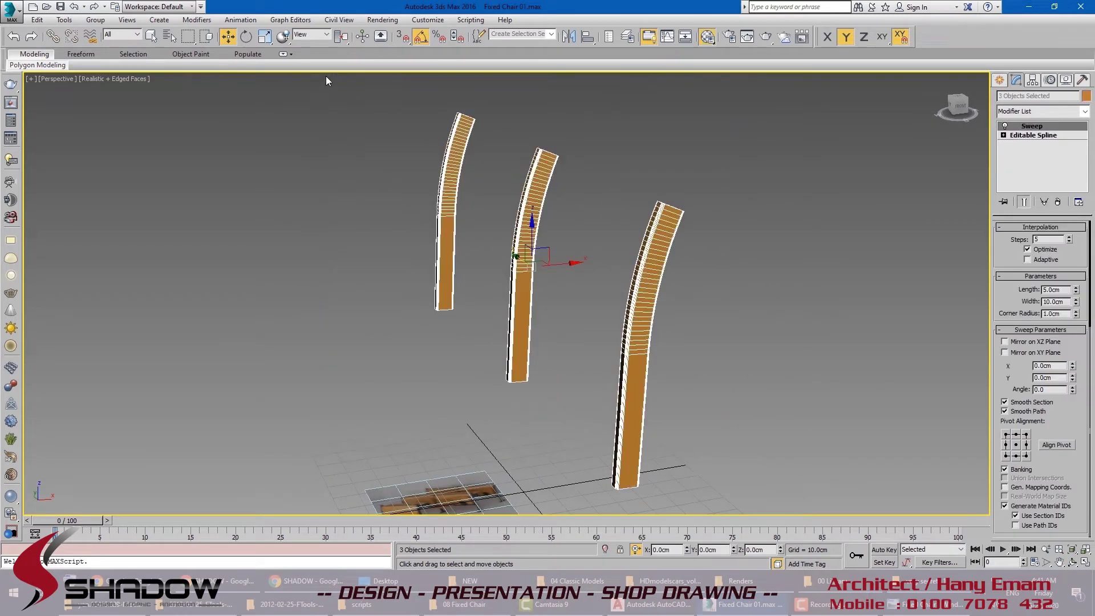
key(m)
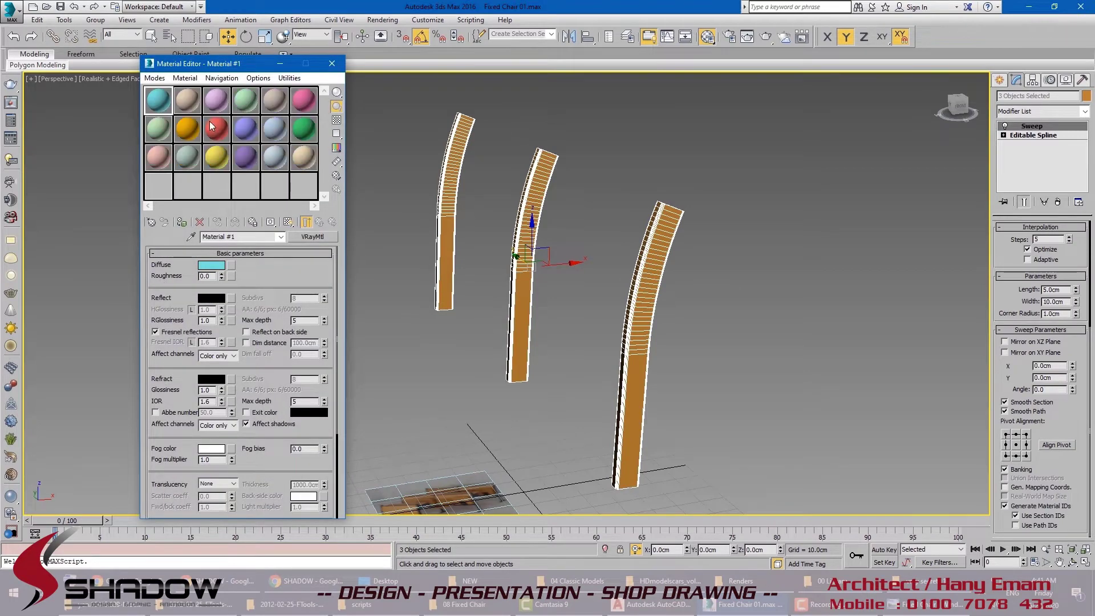
double_click(239, 235)
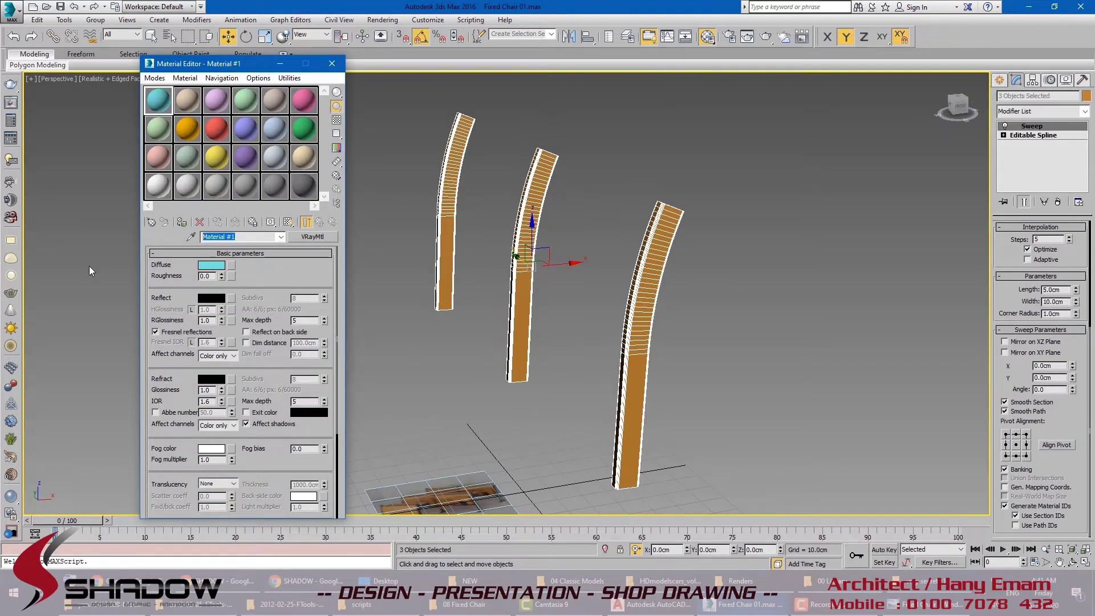
text(metal)
click(181, 222)
Step: Set the metal material's diffuse color to a very dark grey, RGB 25, 22, 22, and view the legs without edged faces
click(211, 265)
drag(326, 80, 323, 133)
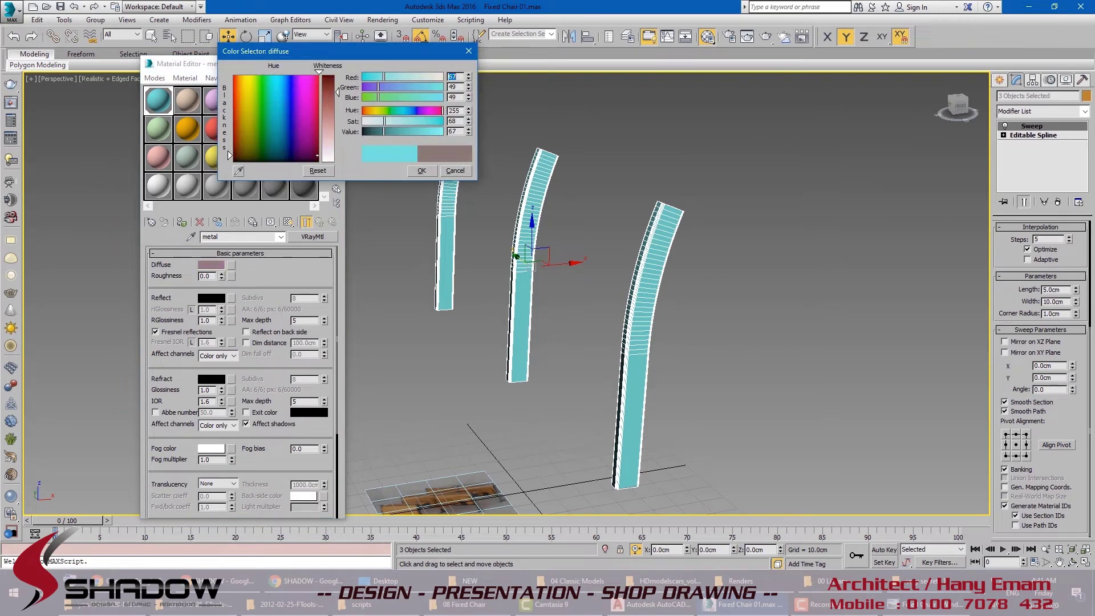
drag(333, 90, 335, 83)
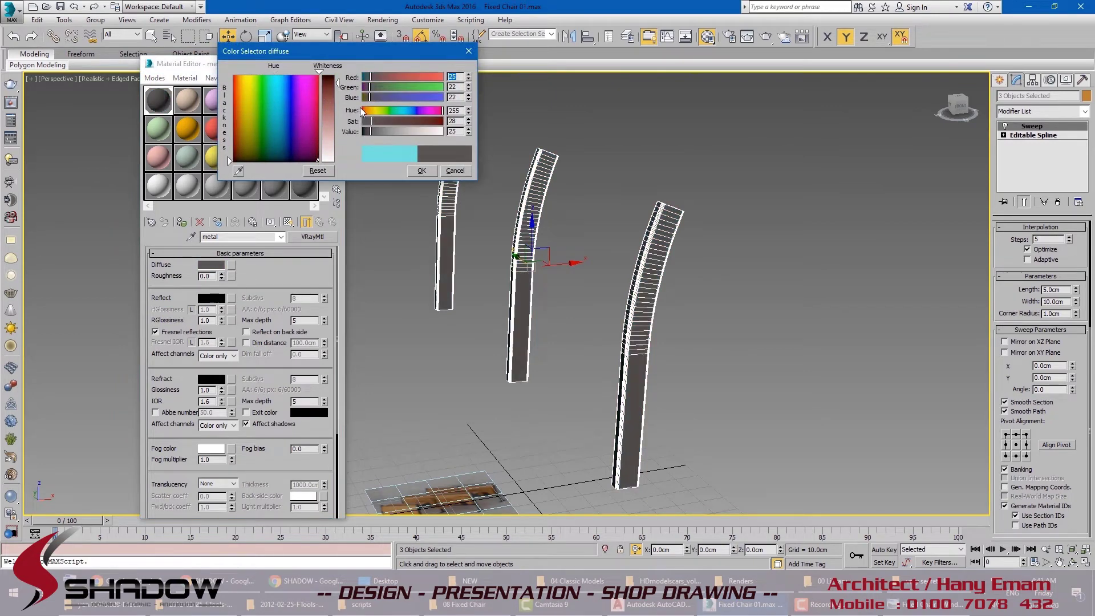
click(420, 172)
middle_drag(554, 203, 776, 427)
key(F4)
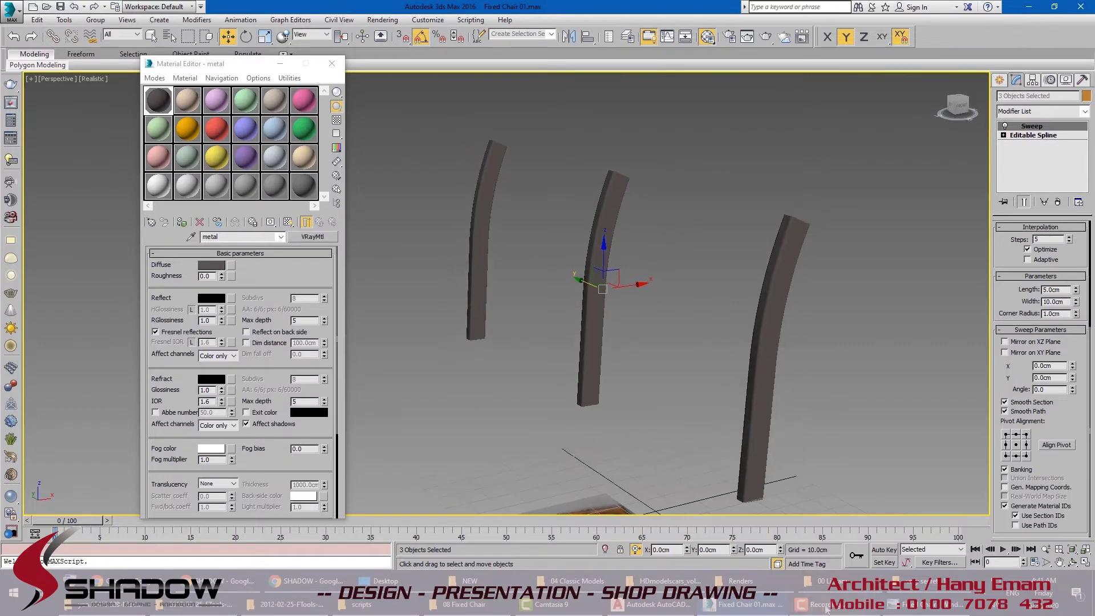
Step: Examine the back panel, its lower and upper rails and the folding seat in the Windows Photo Viewer reference photo, and return to 3ds Max
click(907, 602)
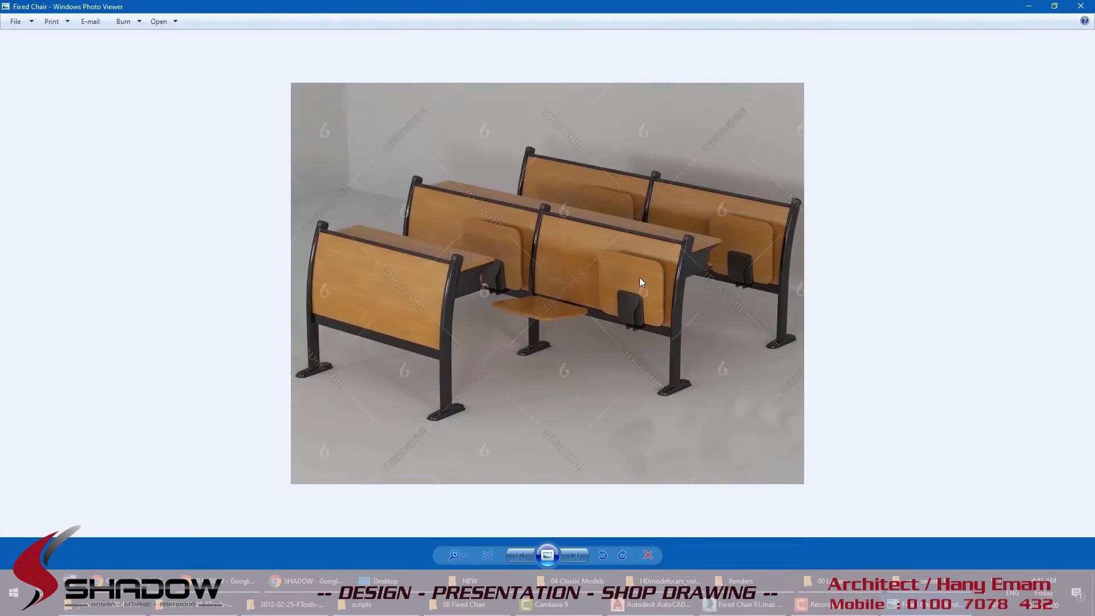
mouse_move(593, 244)
mouse_down()
mouse_move(583, 255)
mouse_move(596, 247)
mouse_up()
drag(667, 337, 562, 306)
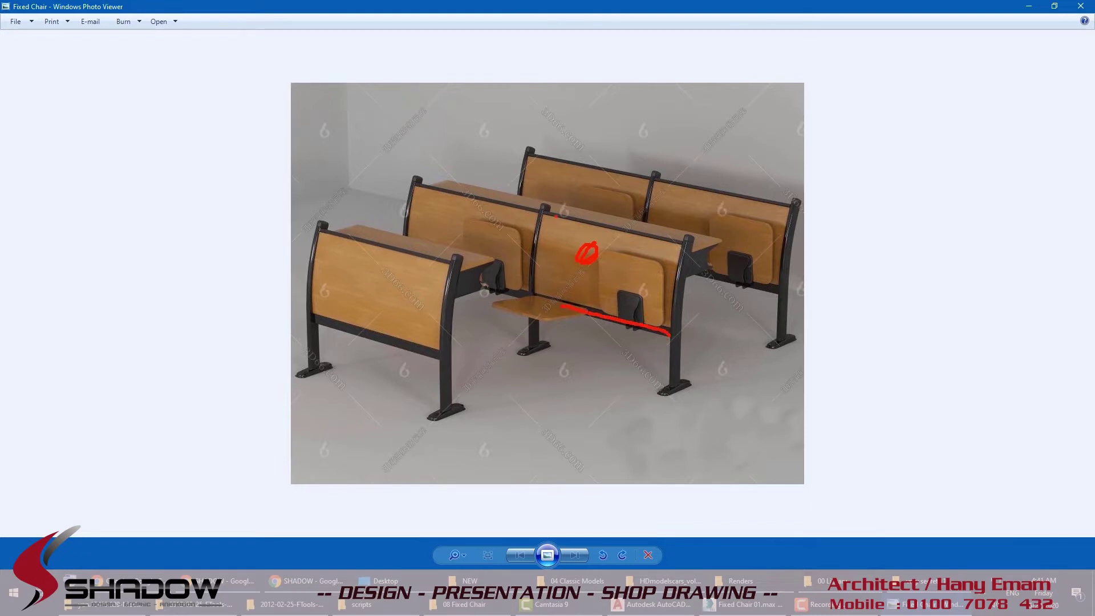
mouse_move(556, 217)
mouse_down()
mouse_move(599, 233)
mouse_move(607, 215)
mouse_up()
key(Escape)
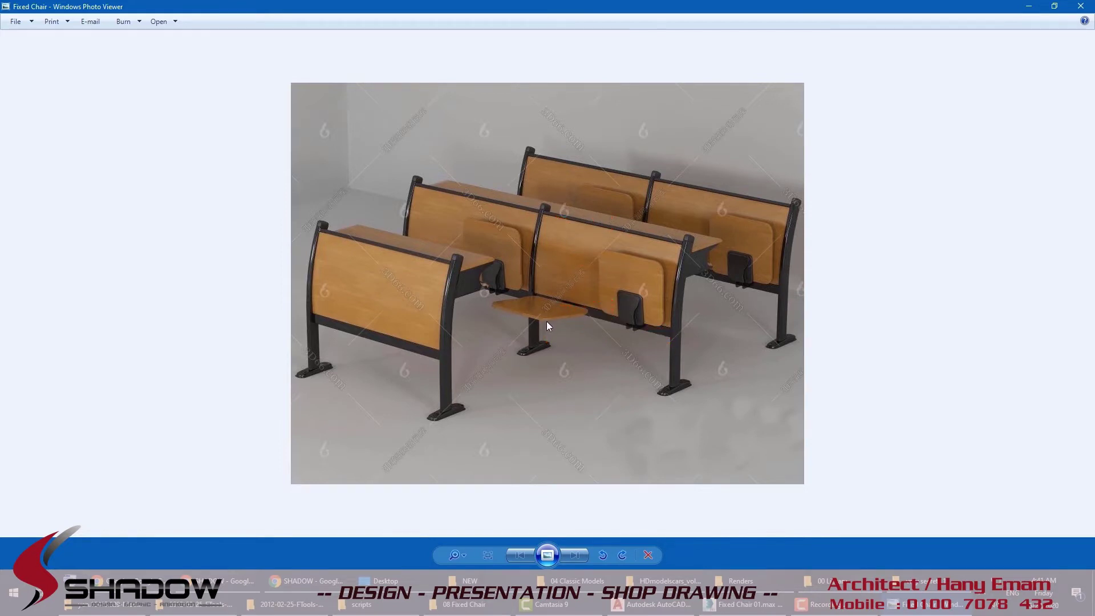
mouse_move(572, 270)
mouse_down()
mouse_move(535, 310)
mouse_move(547, 266)
mouse_up()
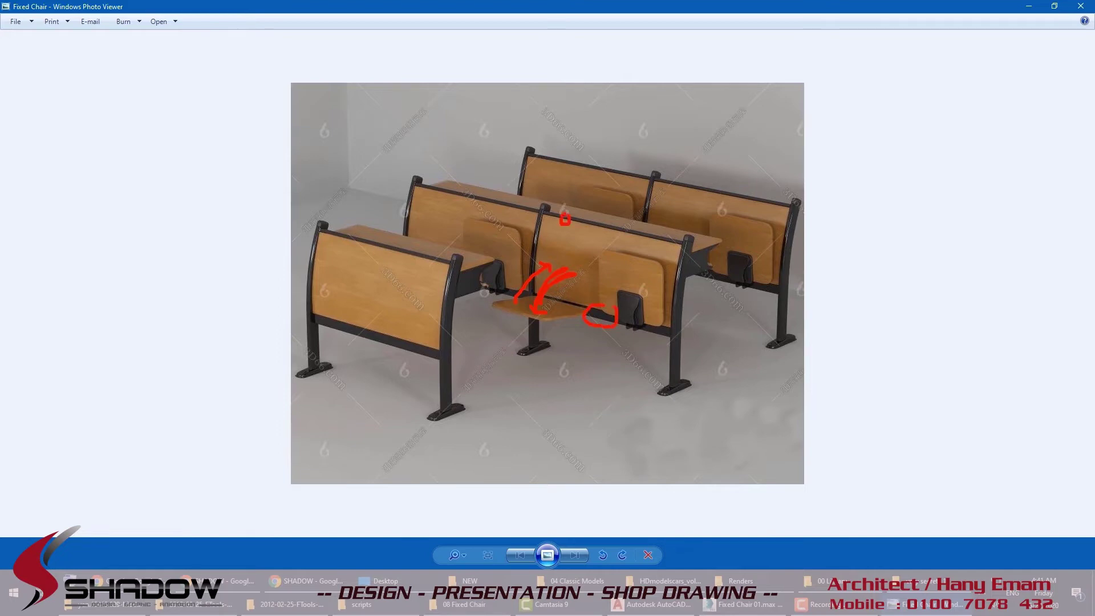
key(Escape)
click(747, 606)
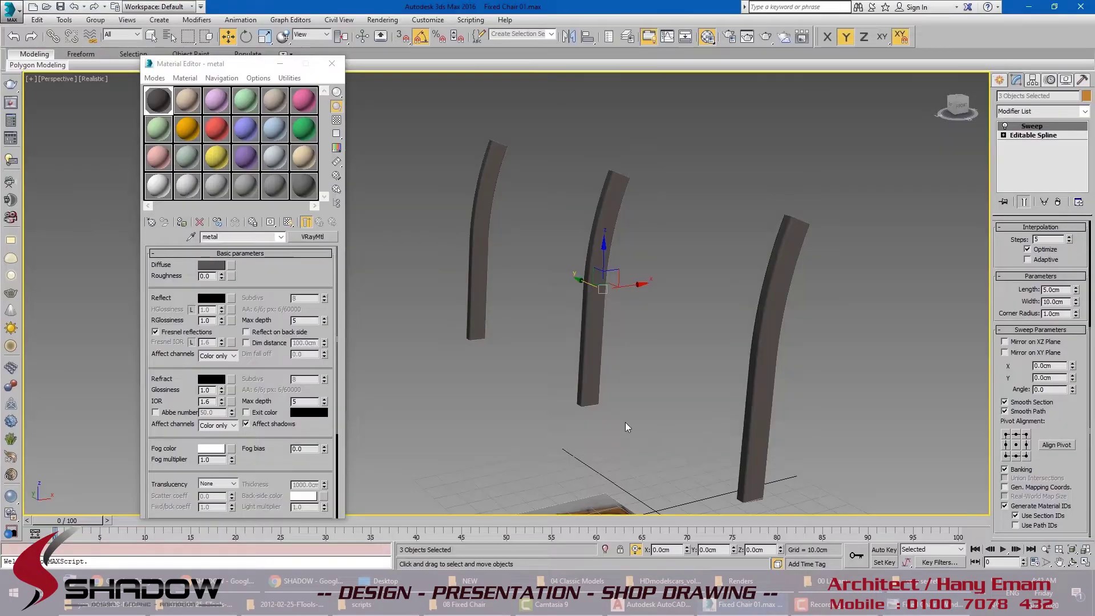
Step: Turn off the Sweep modifier on the three legs so only their path splines are displayed
alt+middle_drag(700, 308, 720, 317)
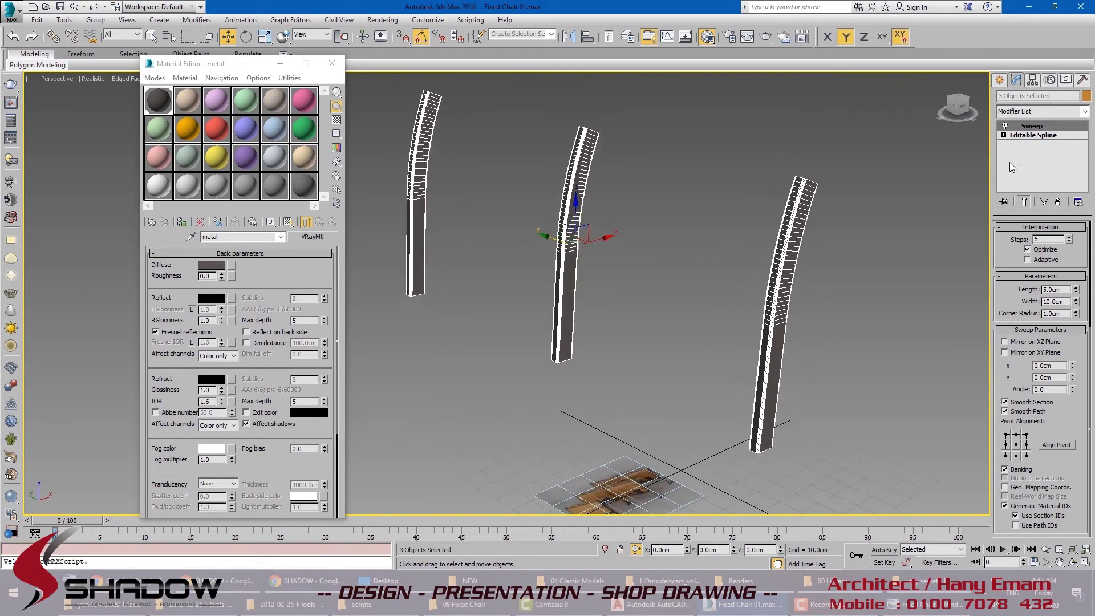
click(1005, 127)
alt+middle_drag(787, 232, 851, 232)
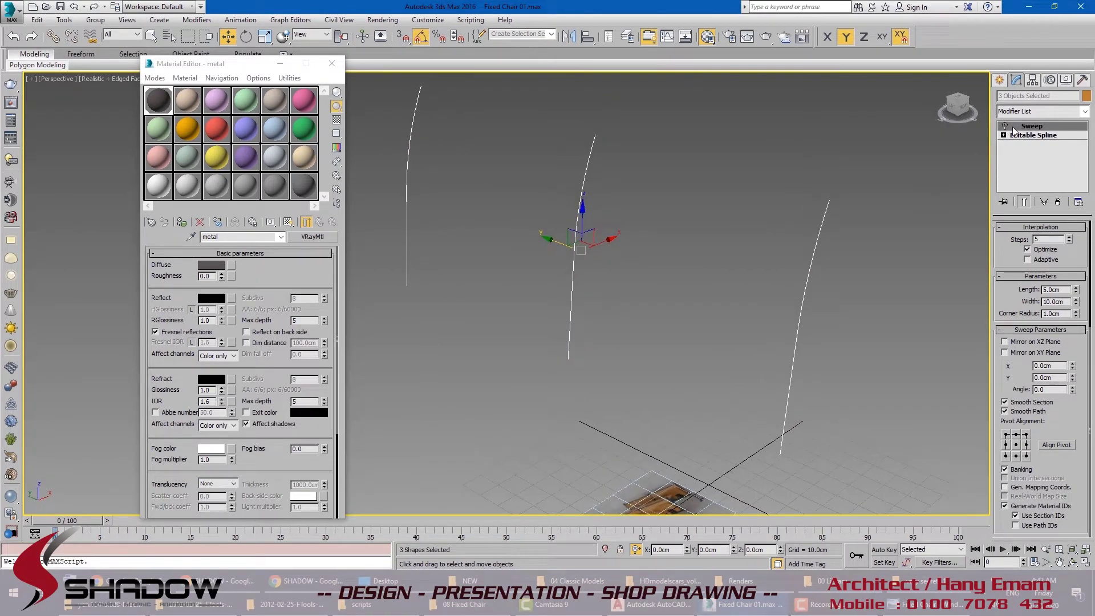
Step: With vertex snapping enabled, draw a straight line between the bottom vertices of the two outer leg splines, and turn snapping off
click(1000, 80)
click(1020, 162)
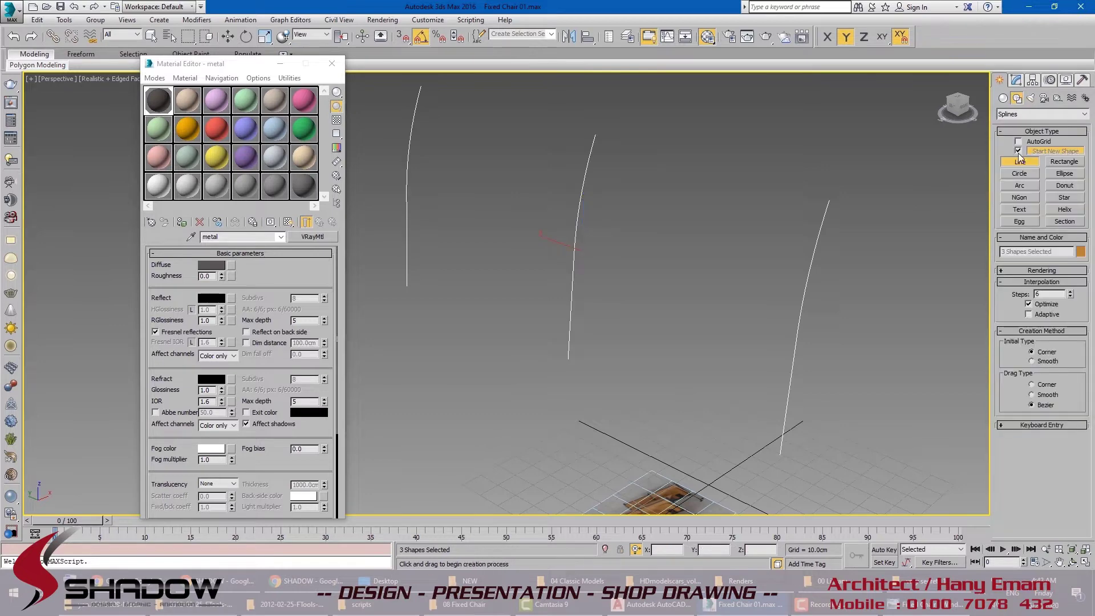
alt+middle_drag(867, 188, 907, 187)
right_click(421, 36)
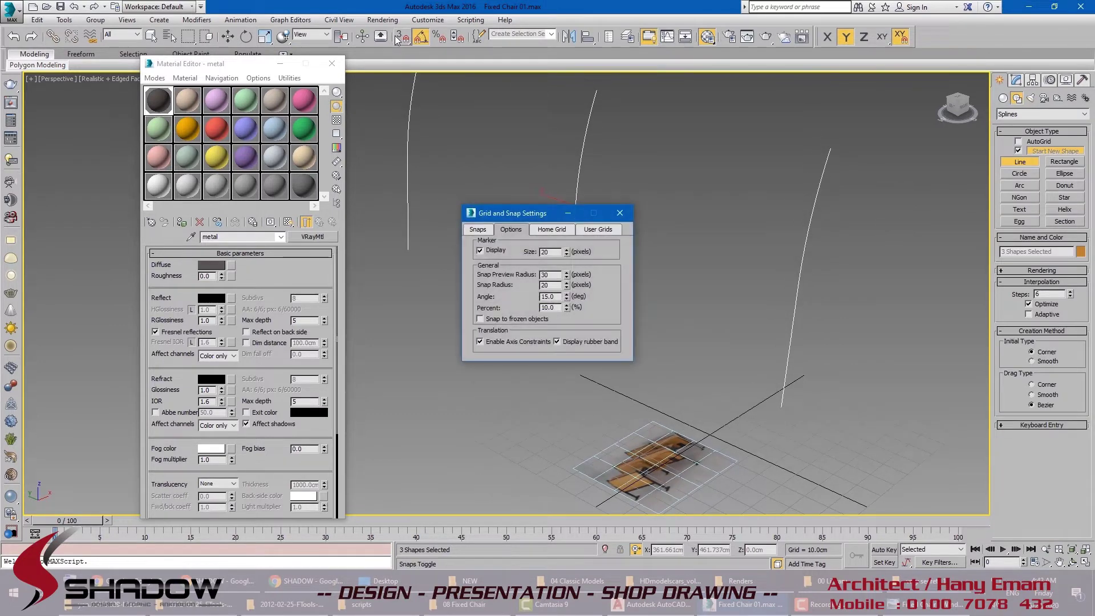
click(551, 230)
click(478, 230)
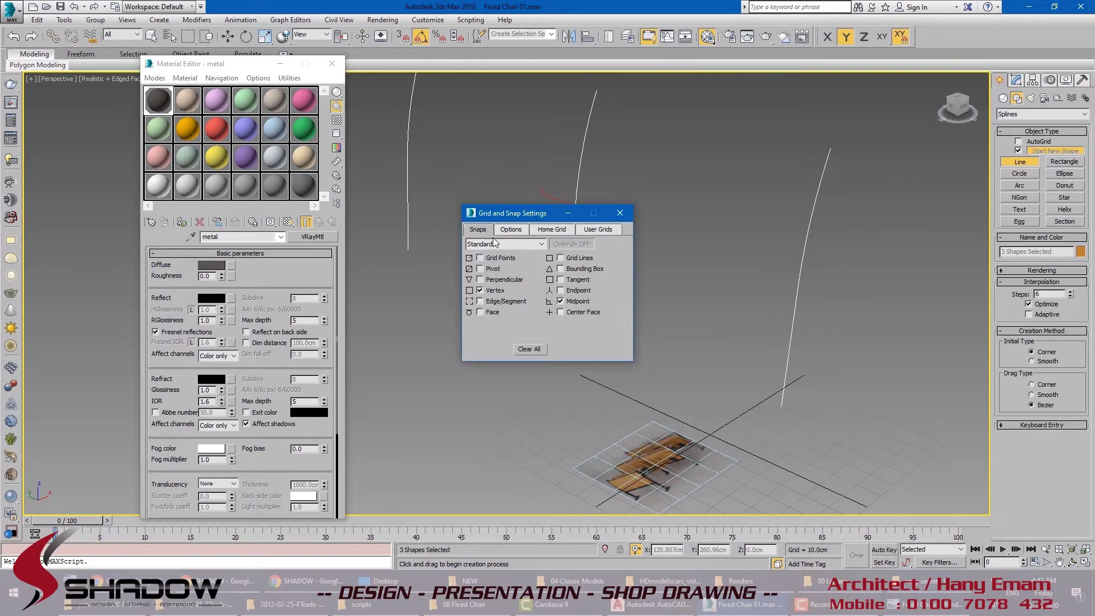
click(620, 212)
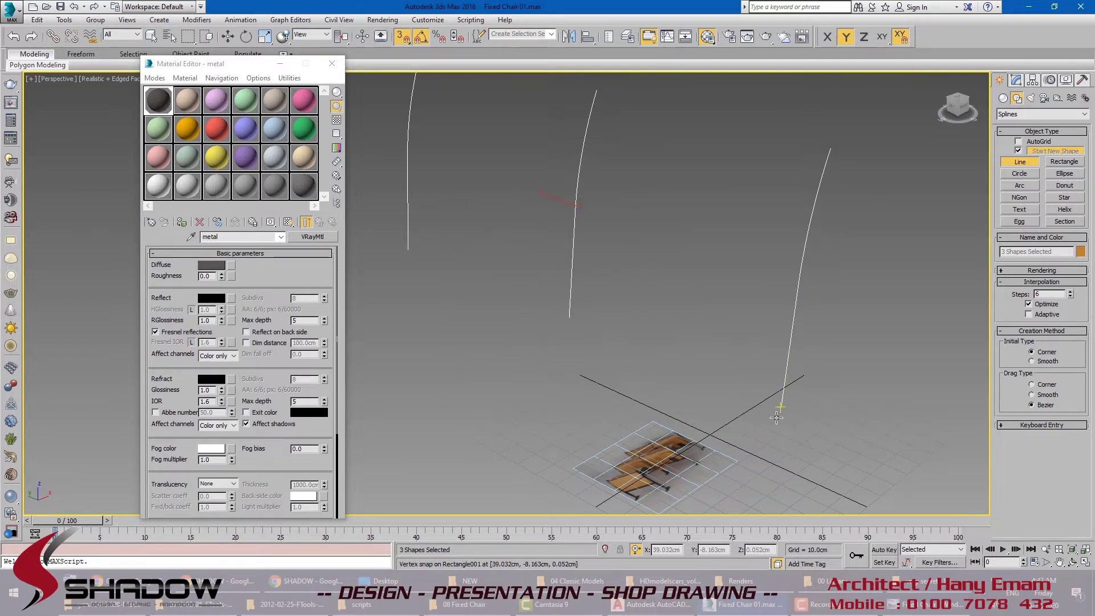
click(774, 407)
click(408, 250)
right_click(448, 296)
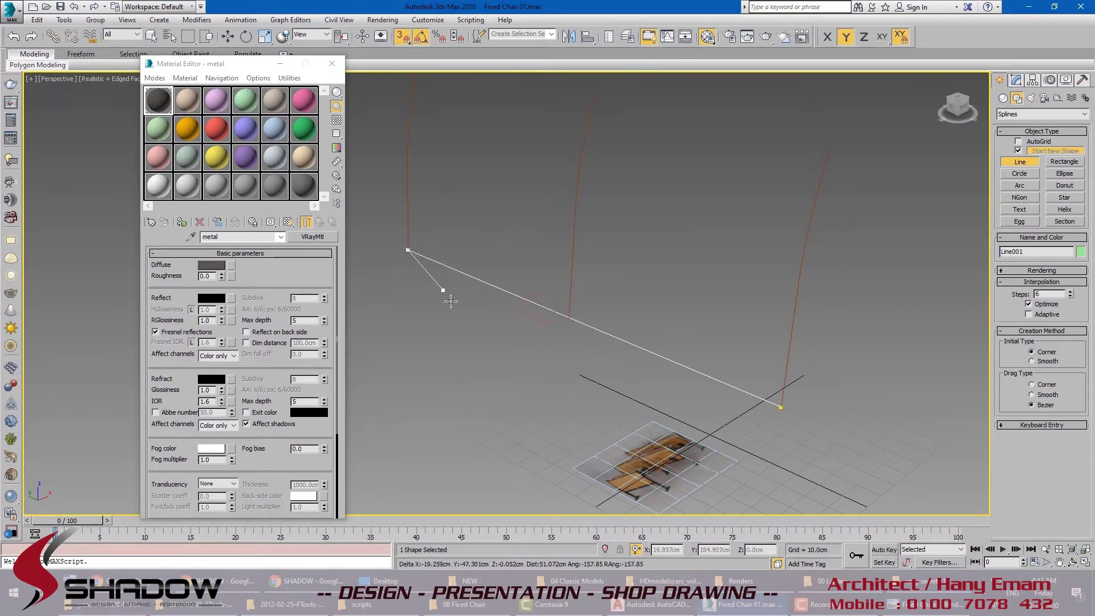
key(w)
key(s)
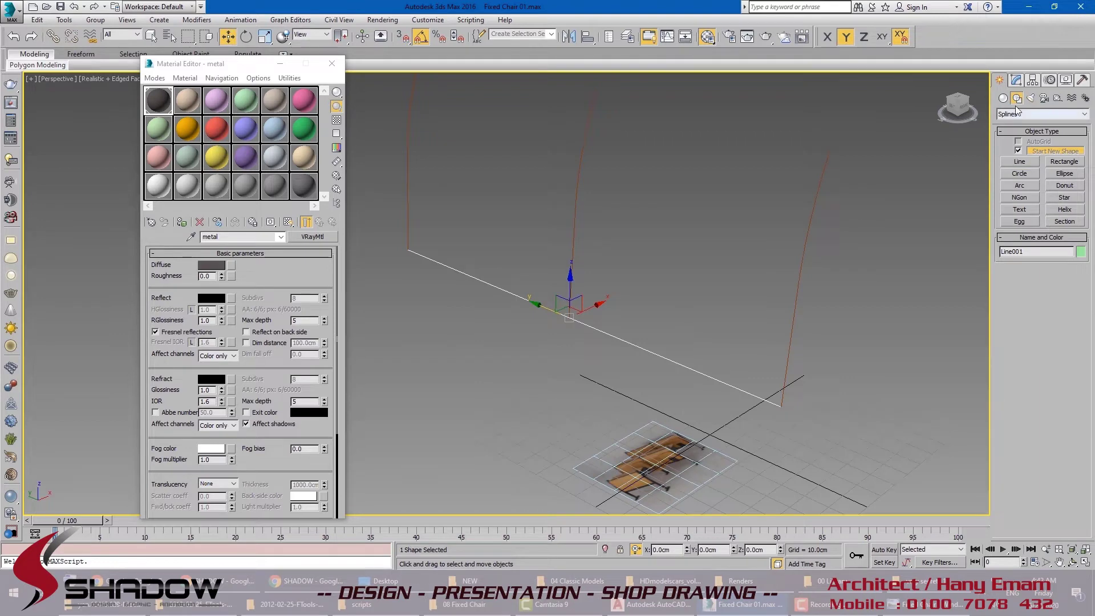
Step: Apply a Sweep modifier with a 6 by 6 cm section to the new line, and turn the legs' Sweep back on
click(1017, 80)
key(shift+s)
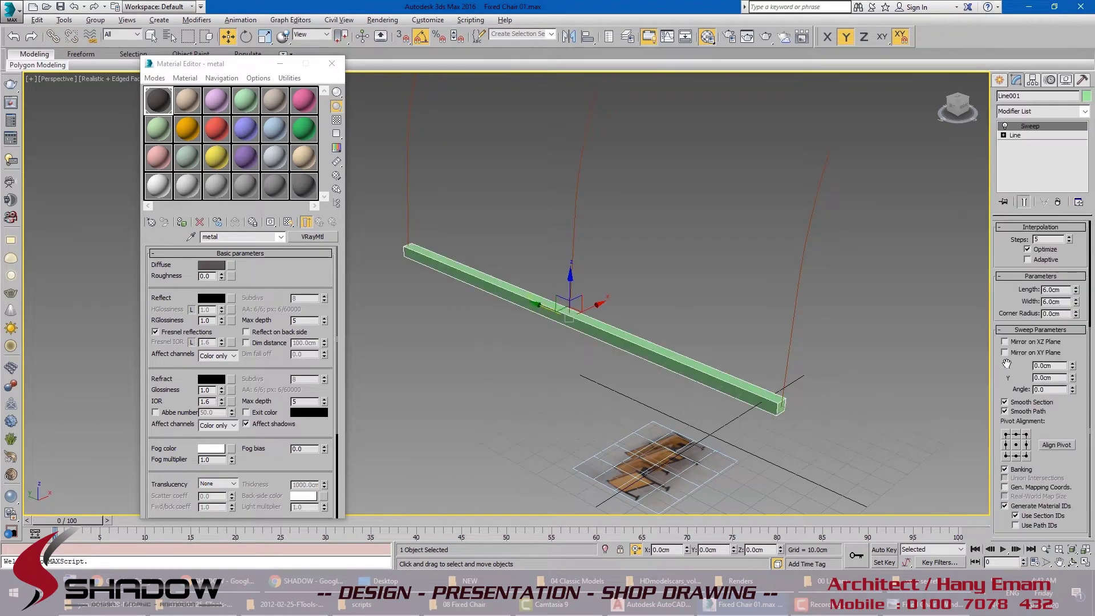
drag(749, 260, 847, 257)
click(1004, 127)
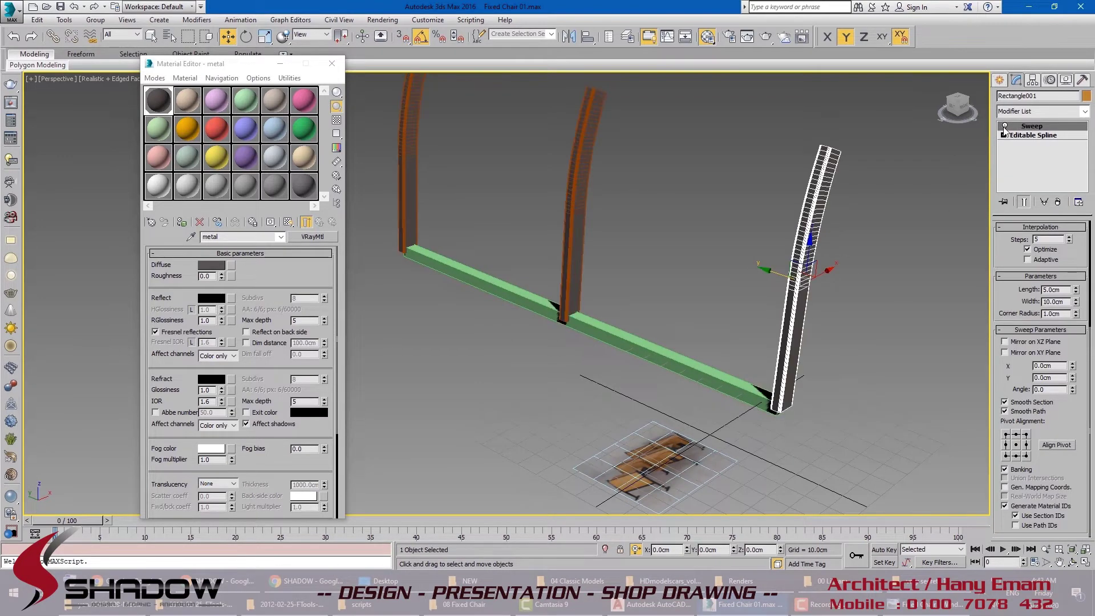
drag(738, 301, 685, 375)
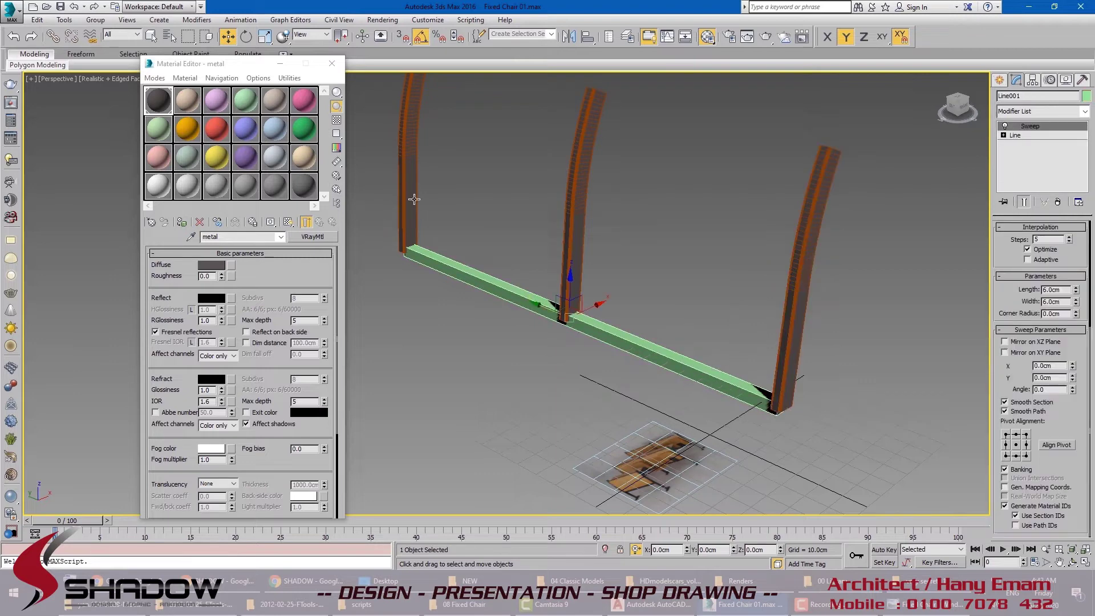
drag(715, 437, 735, 382)
Step: Close the Material Editor and switch the perspective viewport's shading style to Shaded
click(331, 63)
click(102, 78)
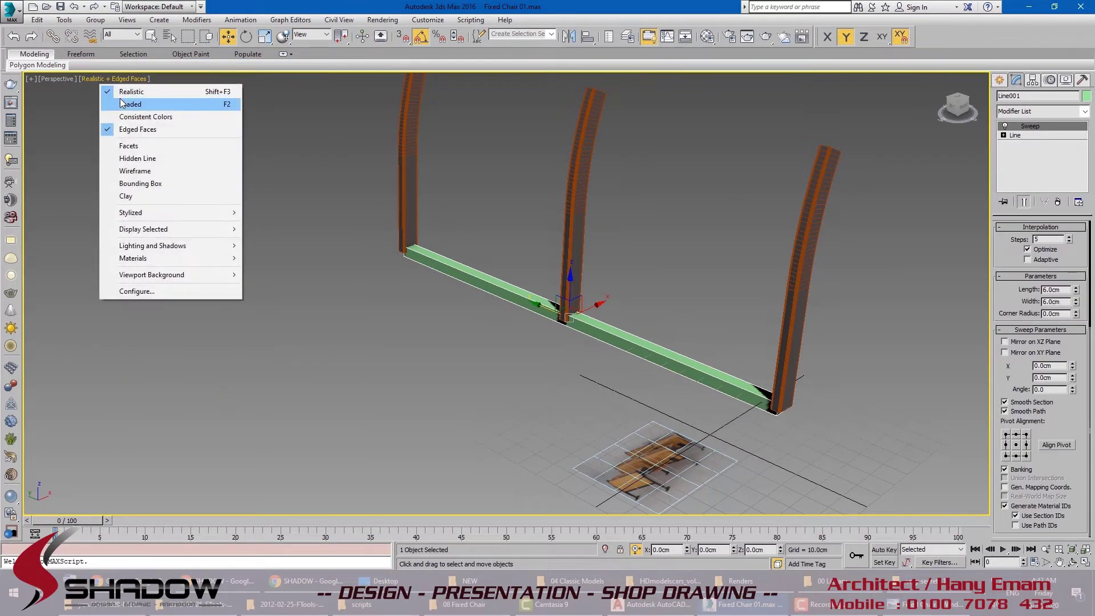
click(130, 103)
Step: Raise the swept cross rail 40 cm along the Z axis
scroll(684, 325, up, 3)
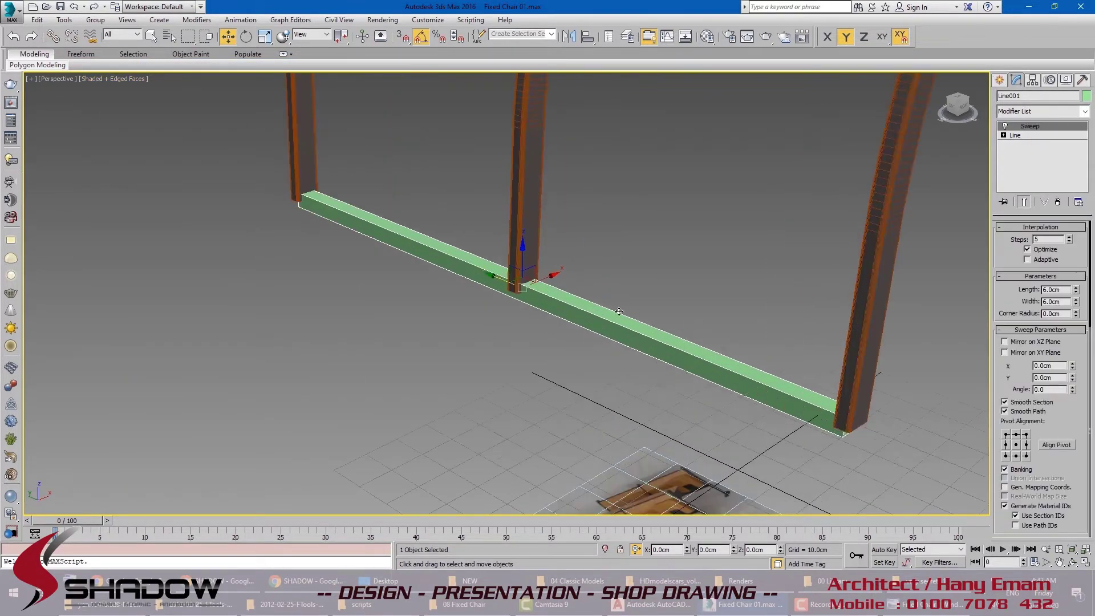
scroll(682, 322, down, 3)
double_click(756, 551)
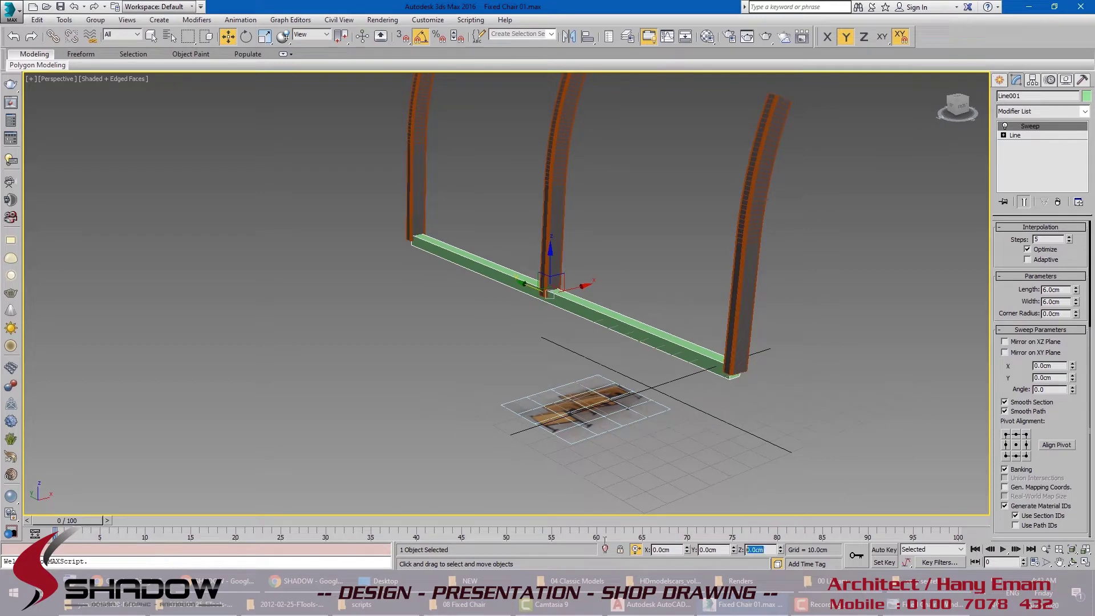
text(40)
key(Return)
Step: In the front wireframe view, move the cross rail along X to center it within the leg's width, and return to the shaded perspective
alt+middle_drag(582, 382, 552, 365)
key(f)
scroll(554, 362, down, 3)
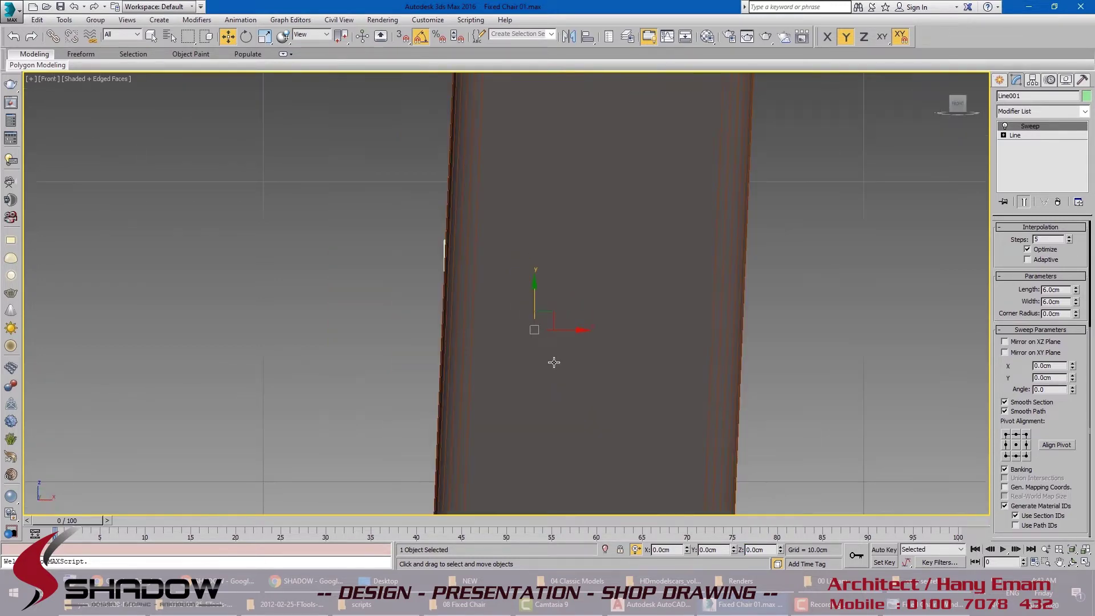
key(F3)
scroll(556, 356, down, 3)
drag(581, 354, 605, 350)
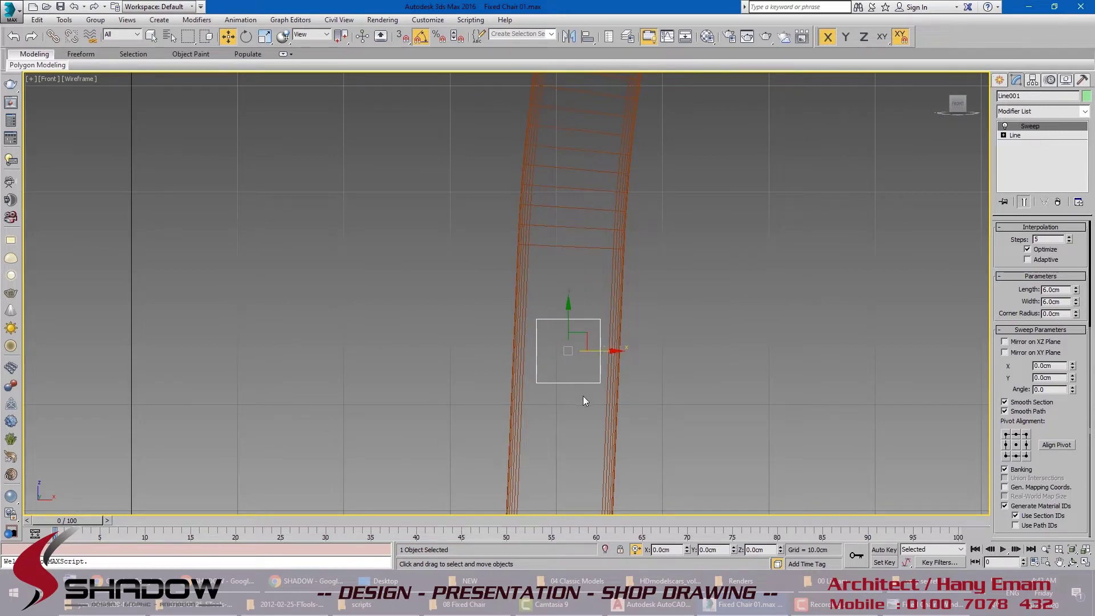
drag(1067, 290, 1040, 302)
middle_drag(725, 362, 738, 324)
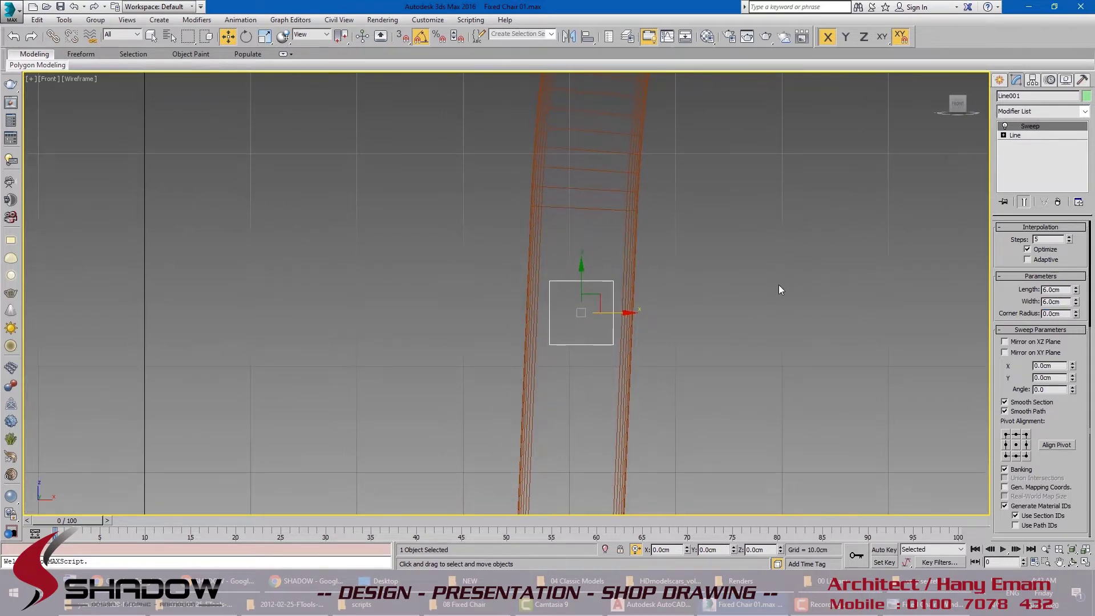
key(p)
mouse_move(744, 444)
alt+middle_down()
mouse_move(755, 430)
mouse_move(716, 377)
mouse_move(722, 388)
alt+middle_up()
key(F3)
Step: Check the cross rail against the chair reference photo and examine its section between the leg edges in the front wireframe view
click(909, 610)
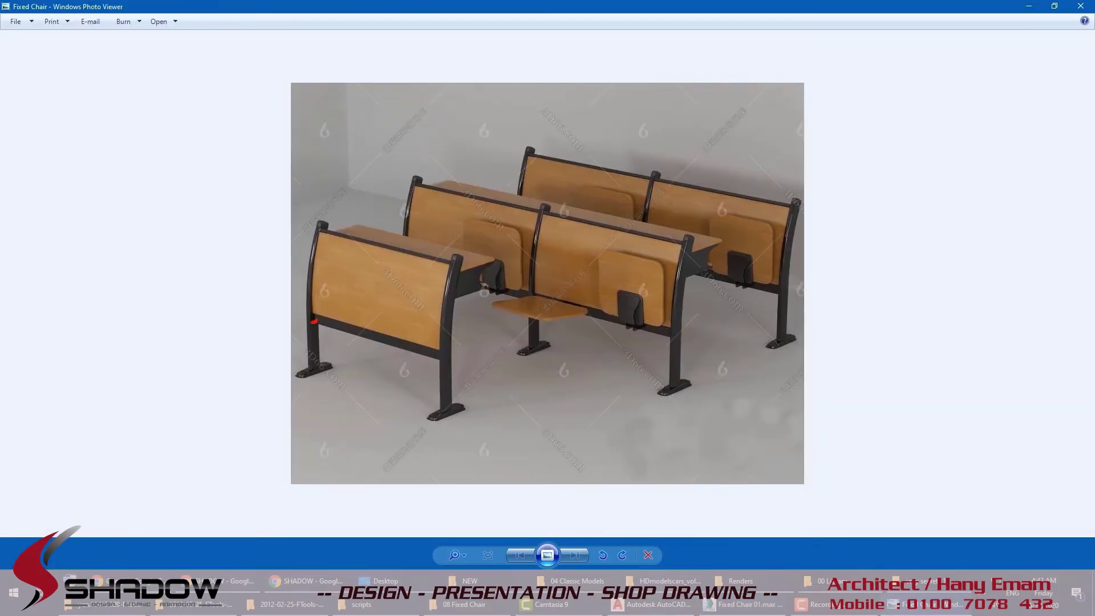
click(745, 608)
key(f)
scroll(615, 331, up, 3)
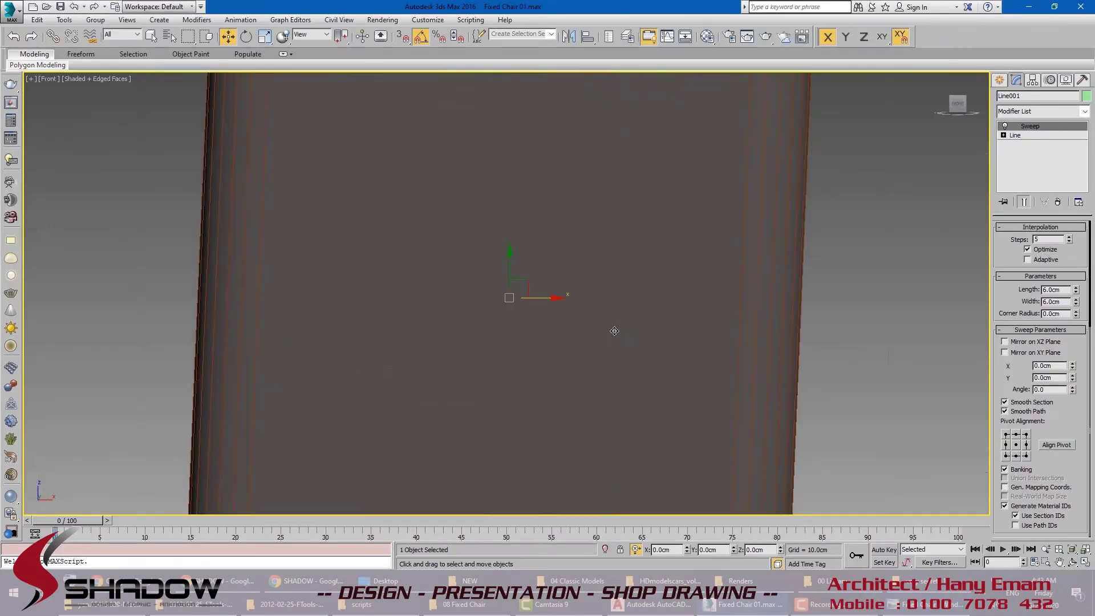
key(F3)
scroll(611, 330, down, 8)
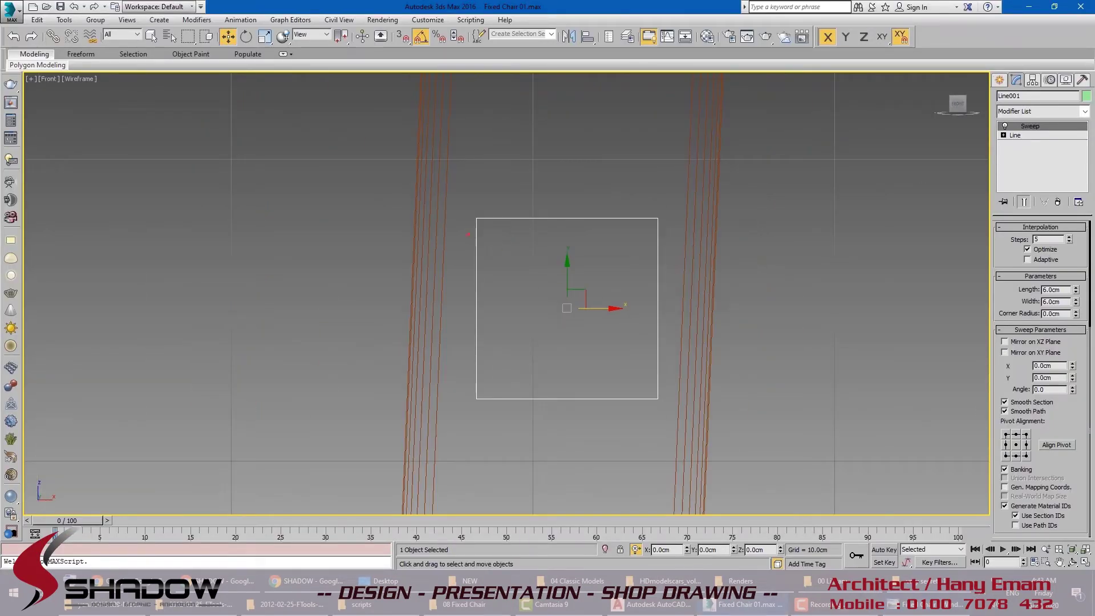
drag(478, 220, 460, 372)
drag(443, 209, 426, 340)
key(Escape)
Step: Try tilting the cross rail's Sweep section to an angle of -2.3, and reset the angle
click(246, 36)
right_click(603, 282)
key(a)
drag(604, 283, 596, 277)
right_click(596, 278)
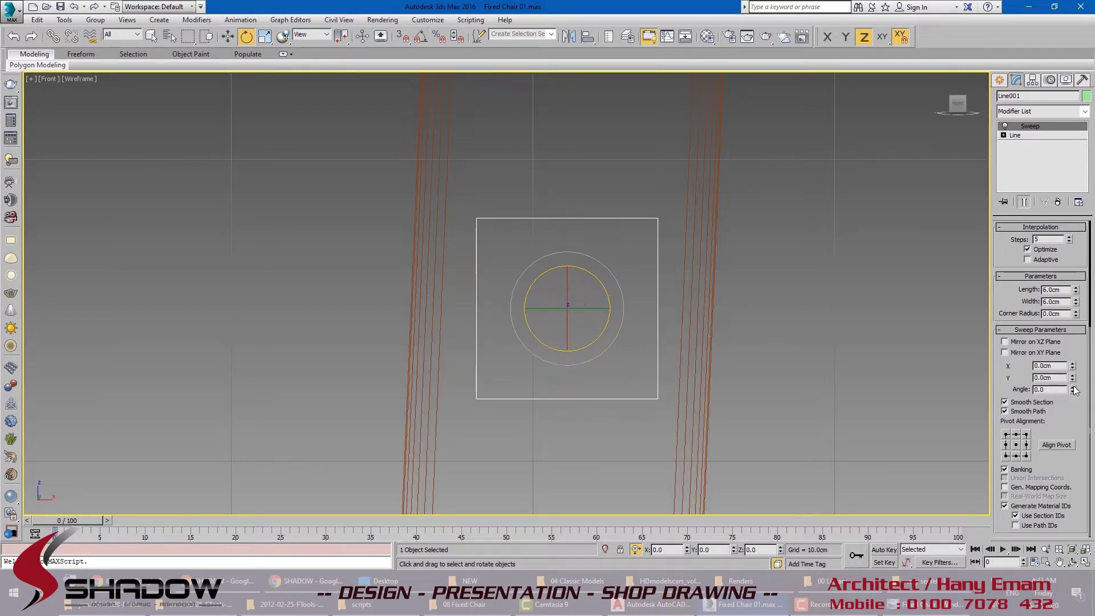
drag(1073, 390, 1077, 399)
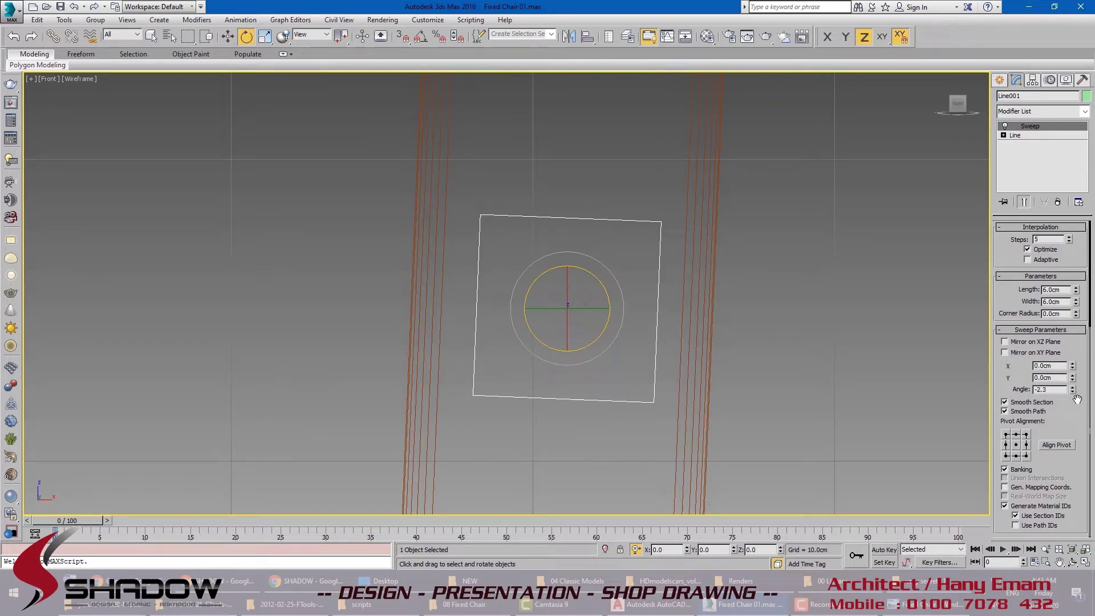
right_click(1073, 391)
Step: Return to the shaded perspective view and assign the metal material to the cross rail
mouse_move(594, 327)
middle_down()
mouse_move(630, 340)
mouse_move(628, 330)
mouse_move(584, 324)
middle_up()
key(p)
key(F3)
scroll(619, 329, down, 5)
key(w)
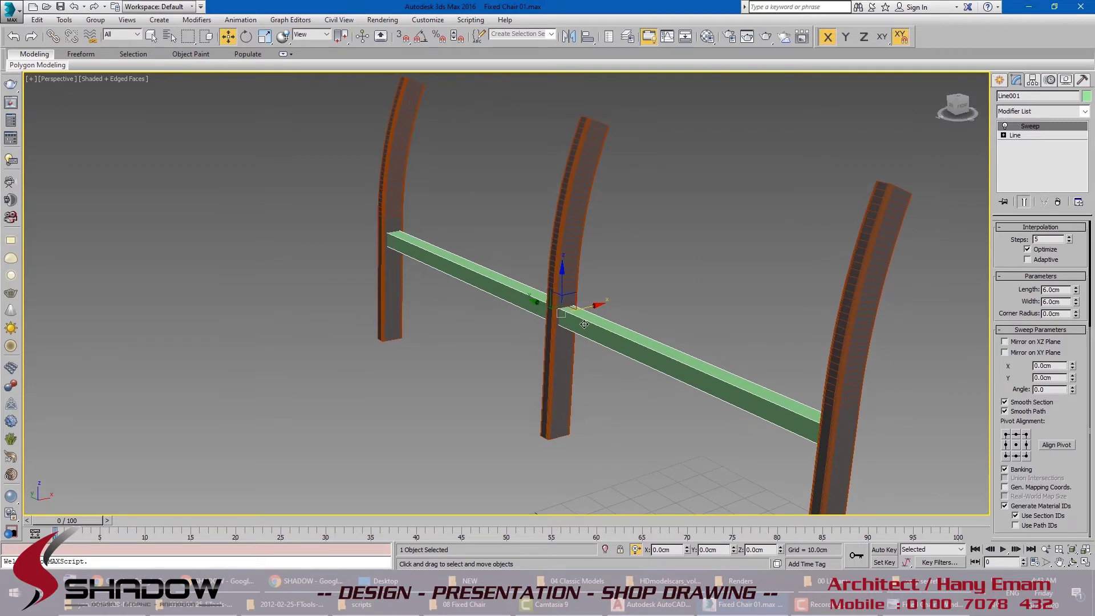
key(m)
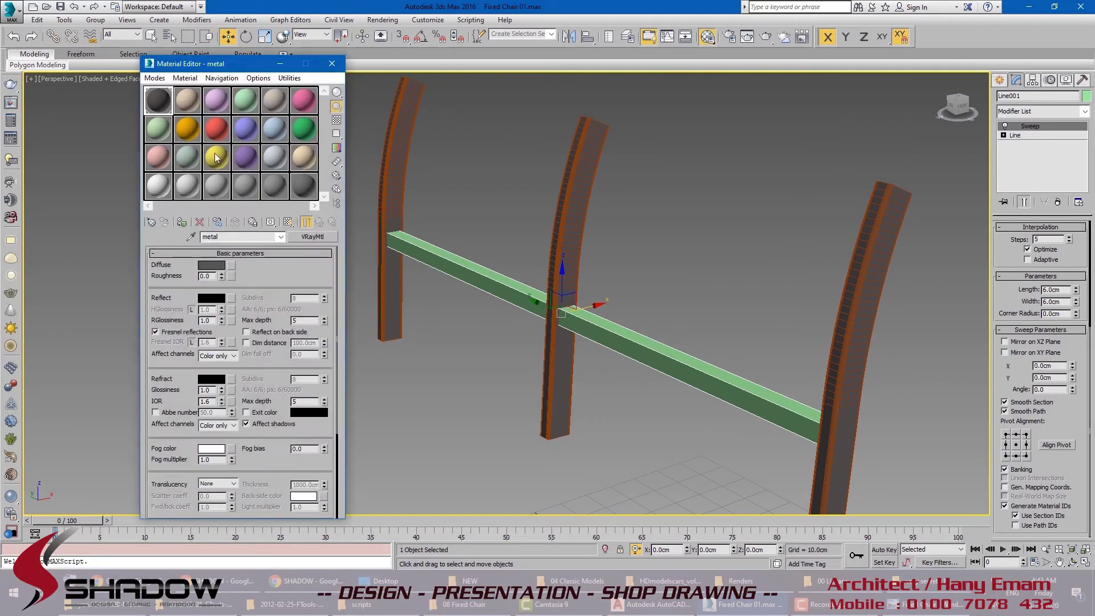
click(181, 223)
click(280, 63)
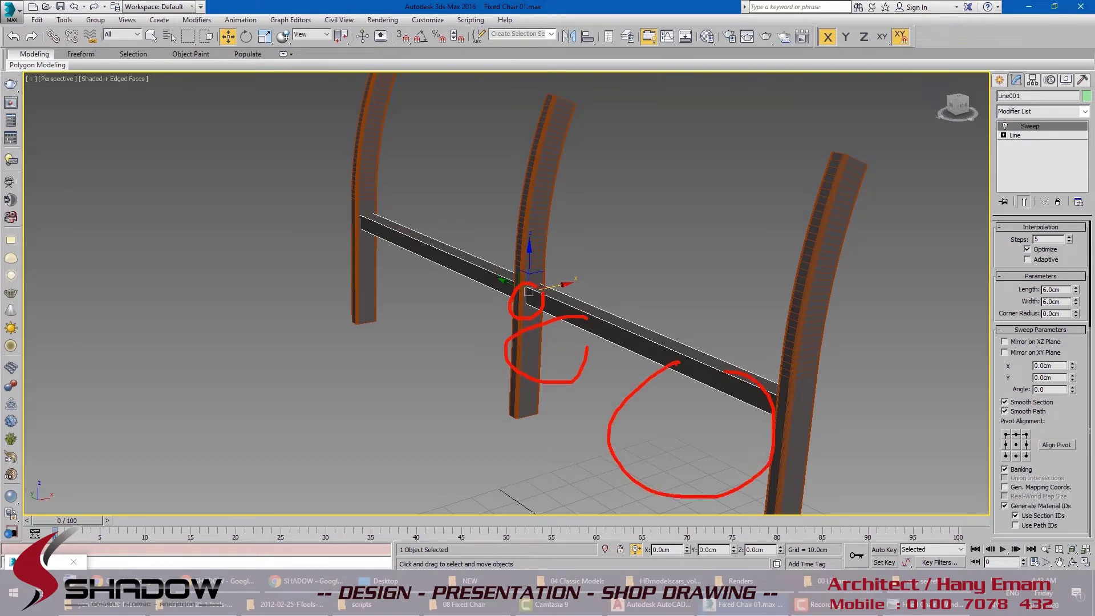
Step: In the front wireframe view, clone the cross rail to just above the legs' top end as an independent copy
mouse_move(402, 255)
alt+middle_down()
mouse_move(642, 263)
mouse_move(645, 284)
mouse_move(620, 289)
alt+middle_up()
scroll(618, 286, up, 6)
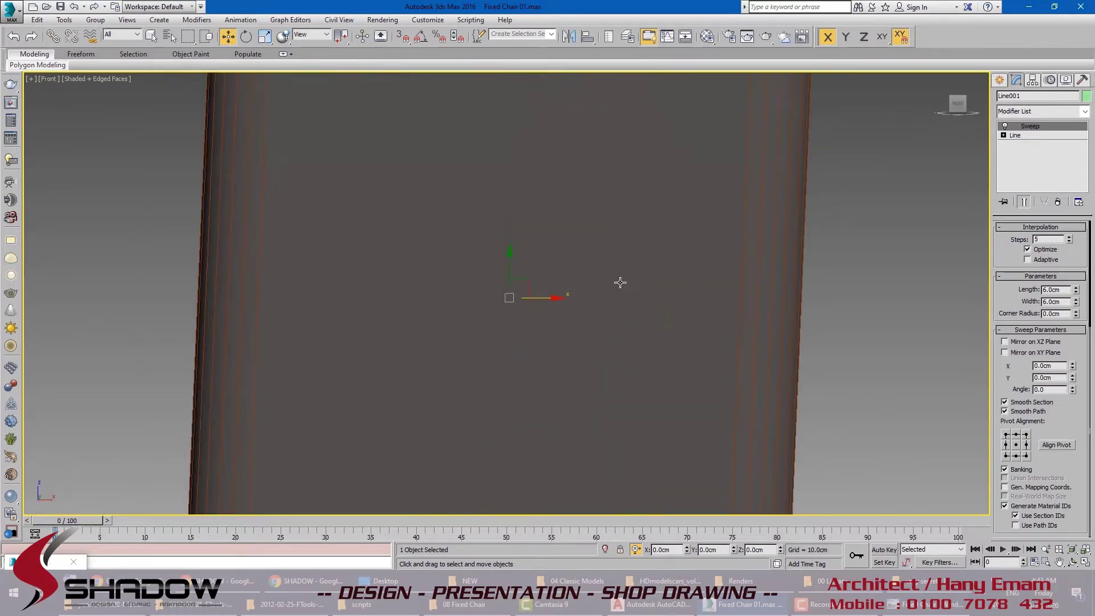
key(f)
middle_drag(612, 252, 548, 391)
scroll(550, 384, down, 3)
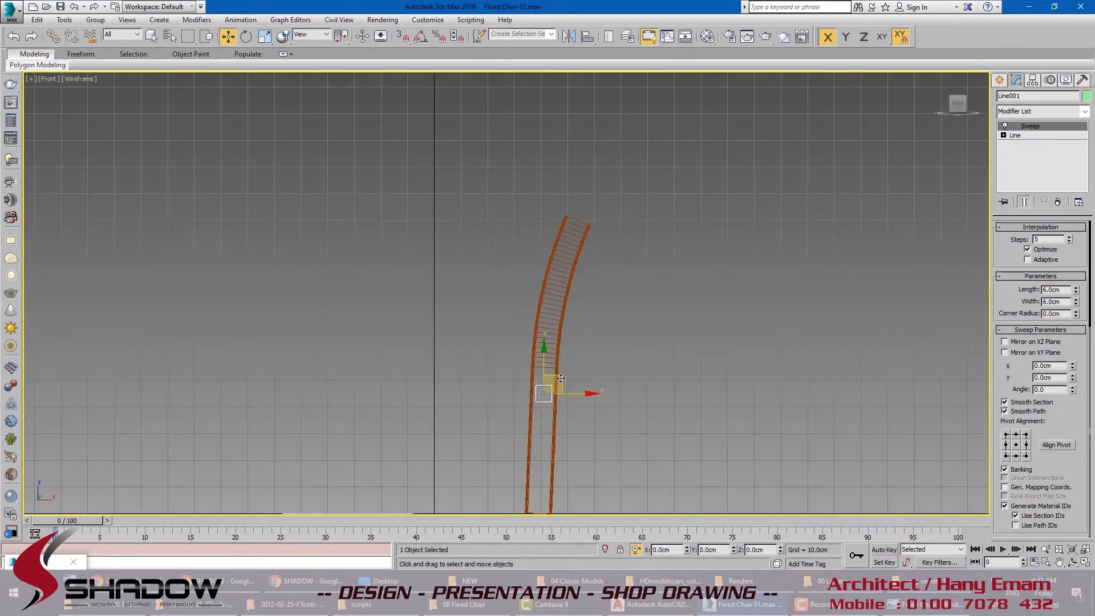
mouse_move(563, 380)
shift+mouse_down()
mouse_move(591, 211)
mouse_move(611, 184)
shift+mouse_up()
key(ctrl+v)
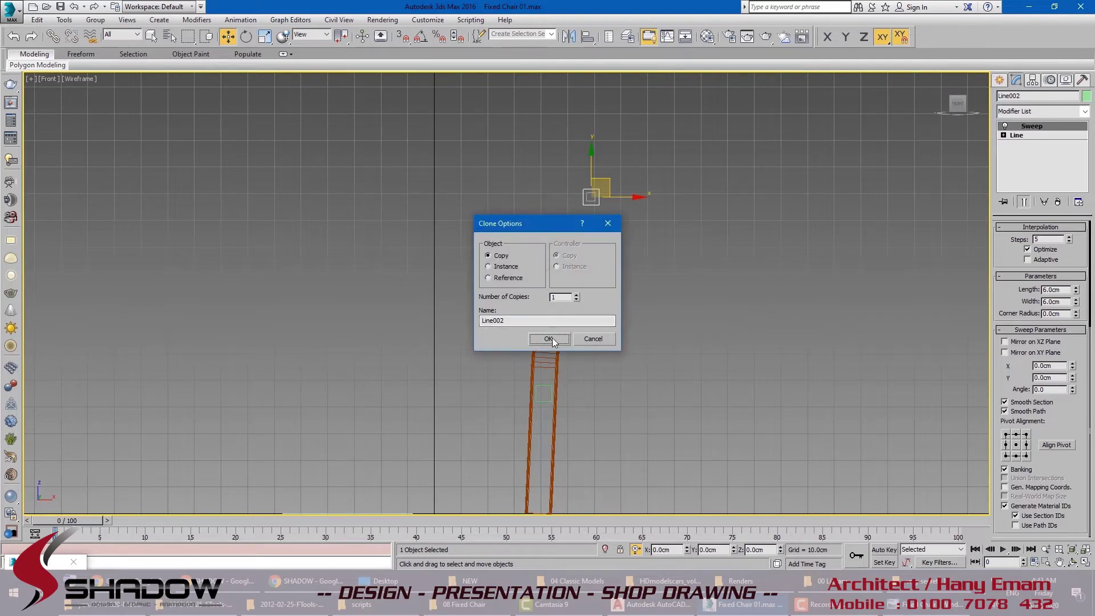
click(549, 339)
Step: Move the copied rail down onto the top end of the legs
scroll(604, 208, up, 5)
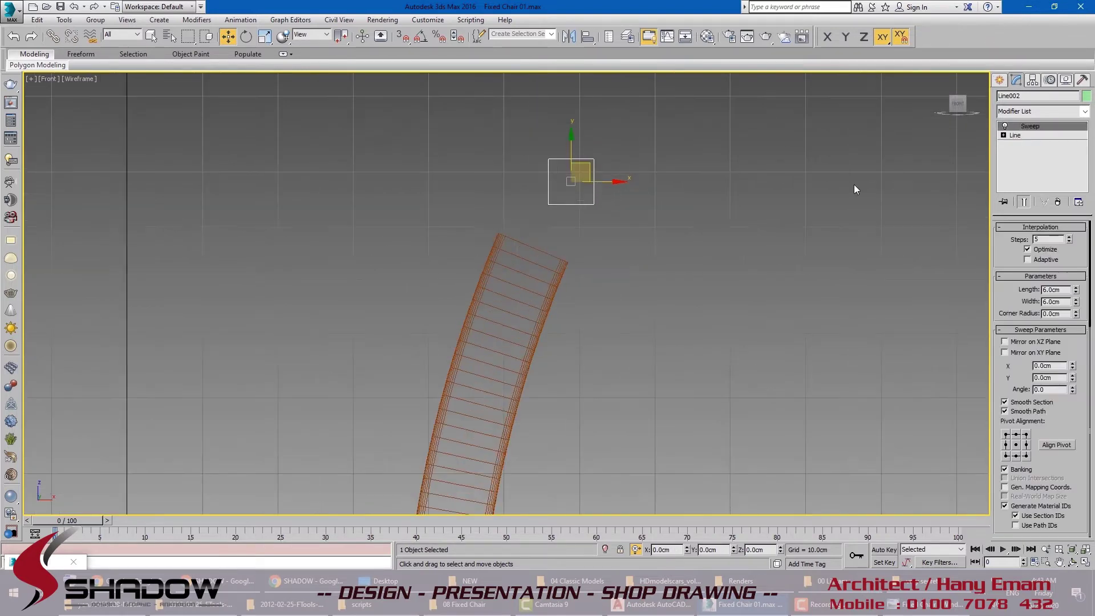
scroll(543, 208, up, 3)
drag(604, 155, 531, 288)
key(s)
Step: Reduce the top rail's Sweep section length to 2.16 cm and tilt it to an angle of -21.8
click(1005, 126)
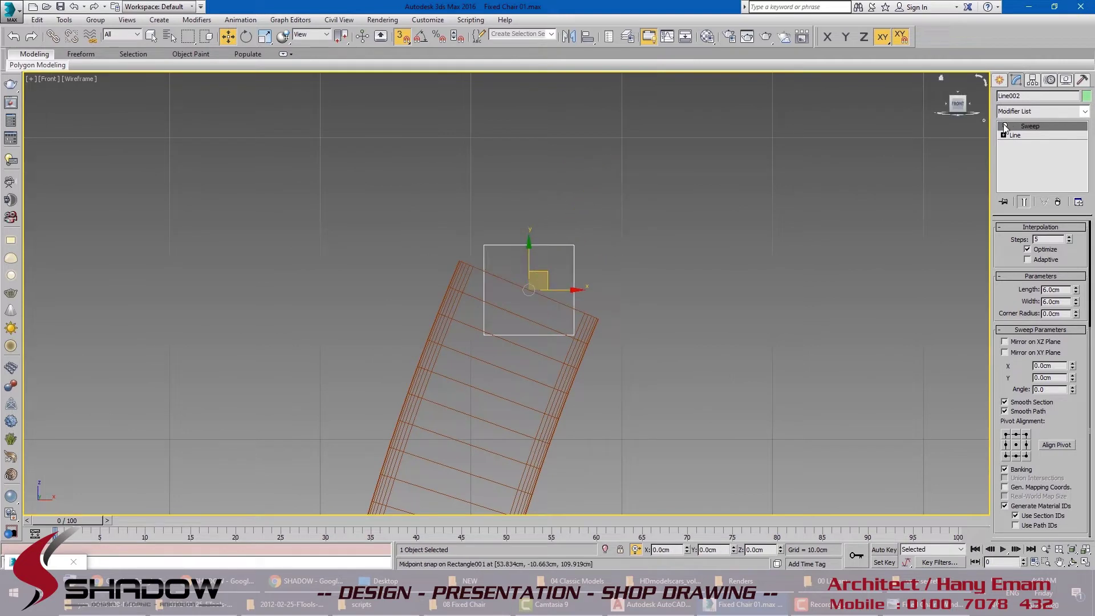
drag(1076, 291, 1071, 330)
right_click(1074, 326)
right_click(1070, 327)
key(e)
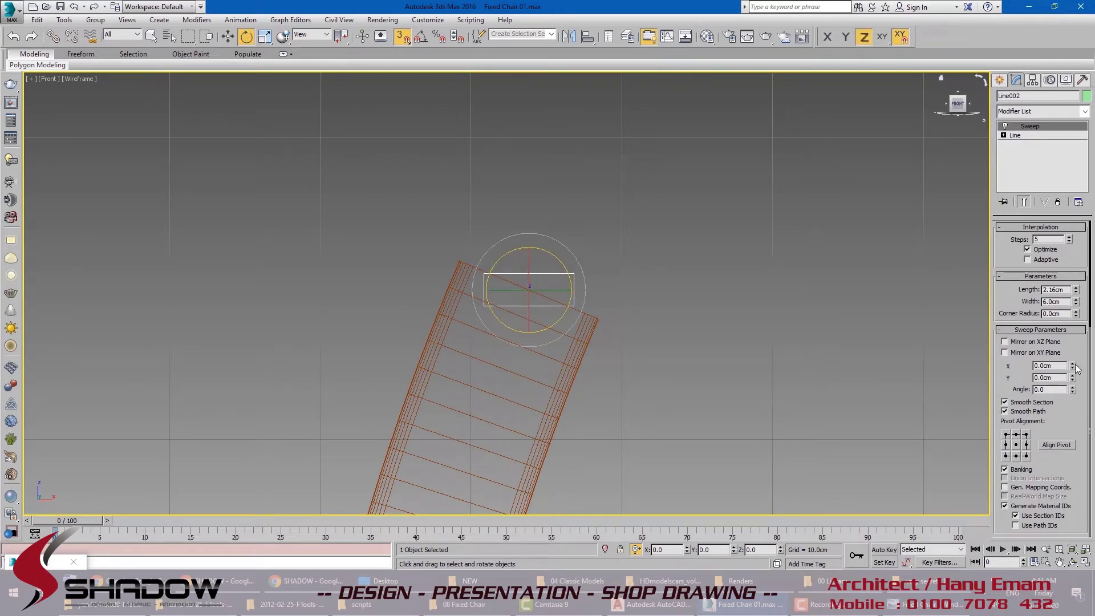
drag(1074, 393, 14, 513)
Step: Move the tilted top rail inside the leg outline just below its end, about -1.93 cm in X and -3.99 cm in Y
key(w)
scroll(298, 377, up, 3)
middle_drag(633, 241, 604, 246)
key(s)
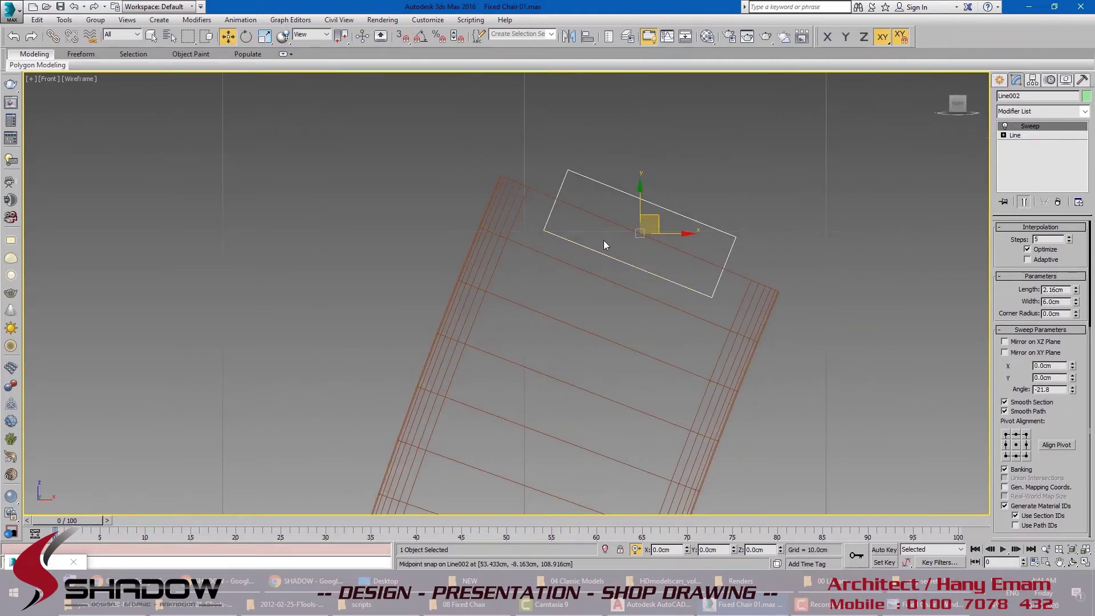
drag(648, 212, 593, 334)
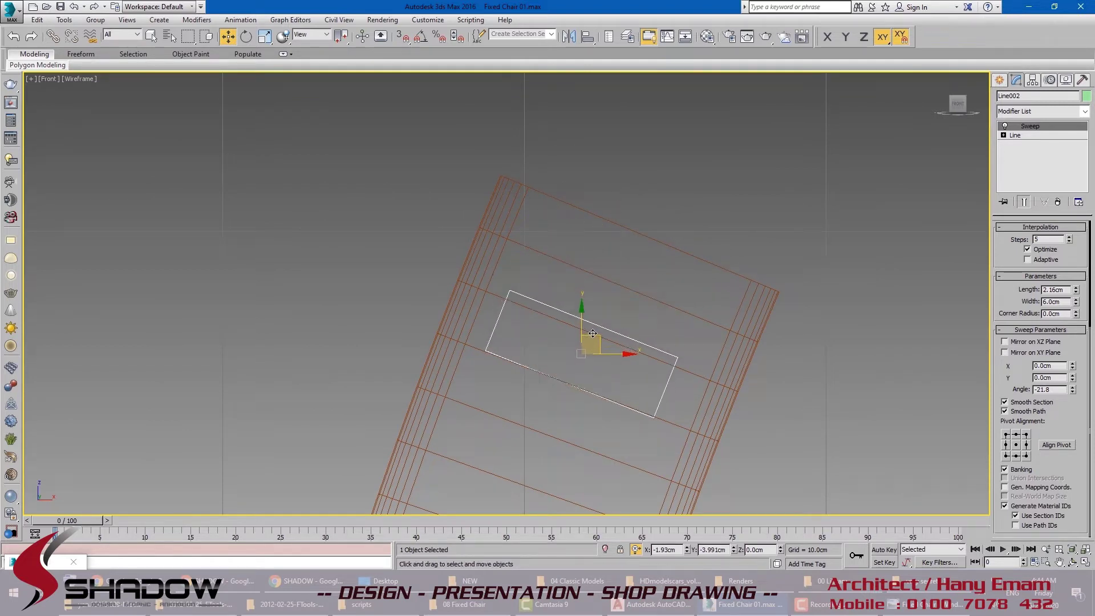
Step: Compare the top rail with the reference photo and fine-tune its Sweep angle to -21.0, parallel to the leg's segment lines
click(895, 602)
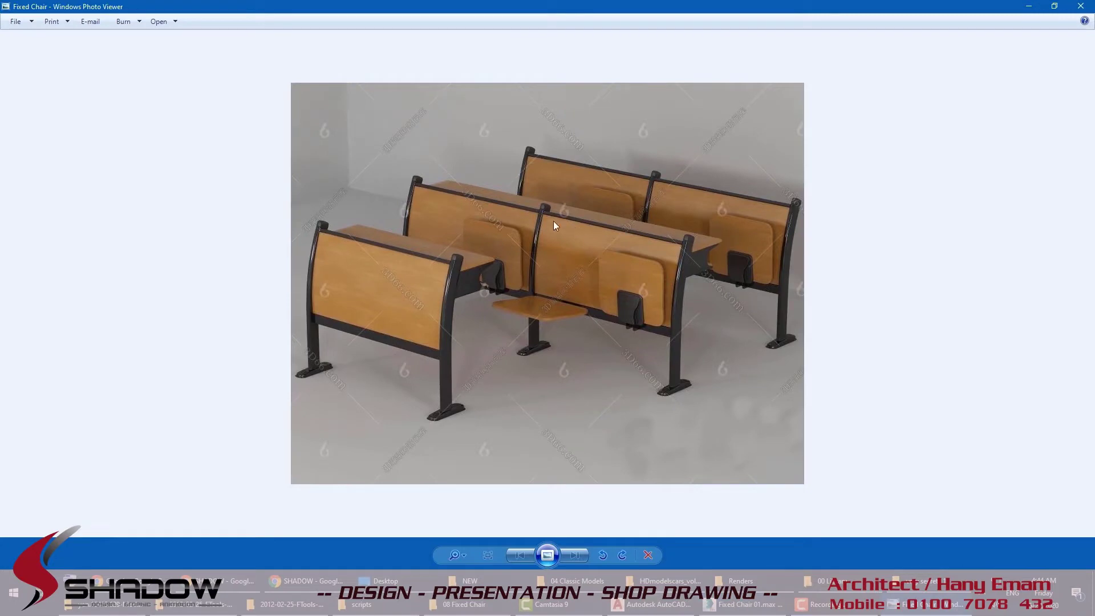
click(1030, 8)
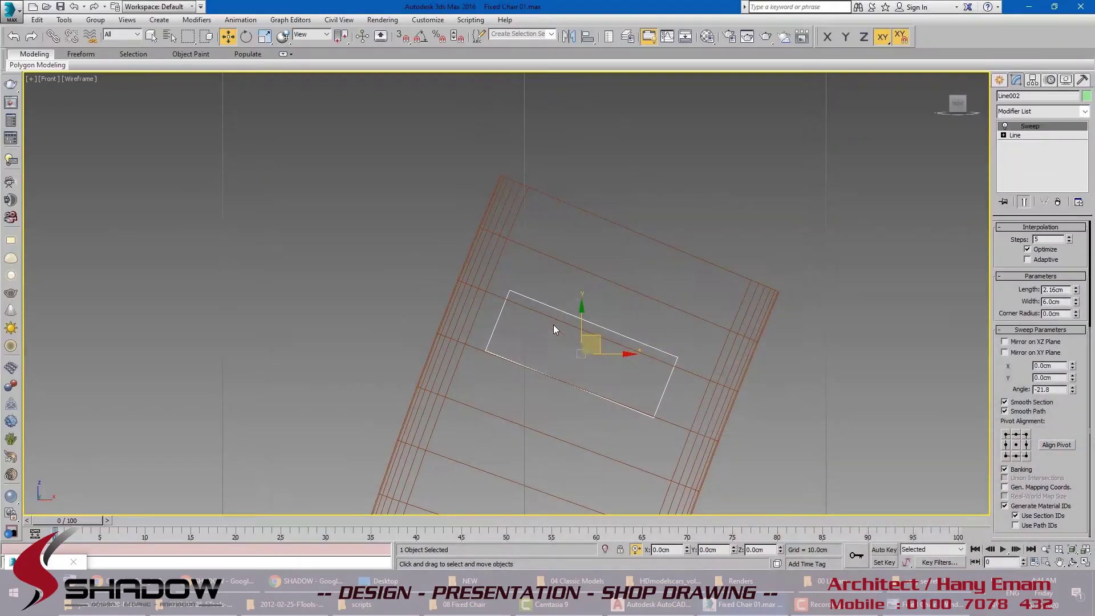
scroll(582, 354, up, 2)
middle_drag(582, 355, 576, 328)
key(e)
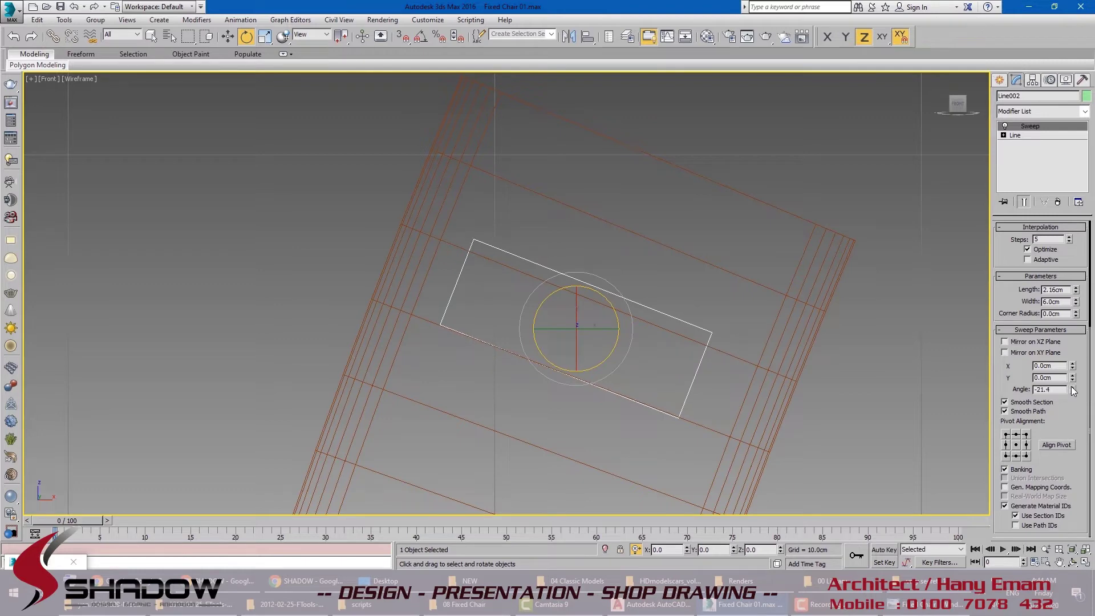
drag(1073, 390, 1073, 383)
scroll(479, 379, up, 4)
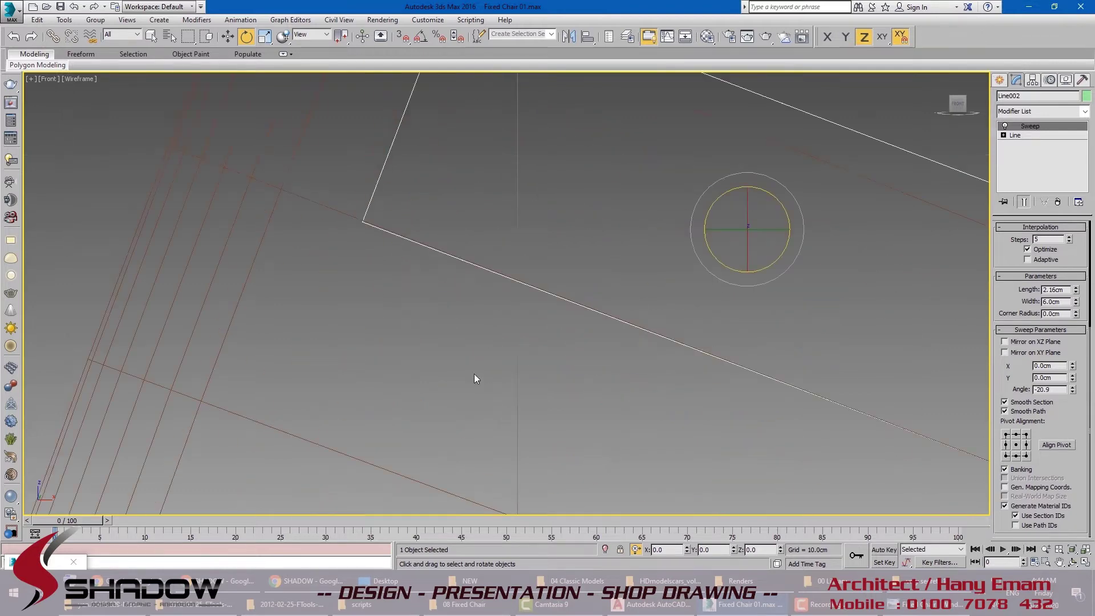
middle_drag(477, 379, 251, 369)
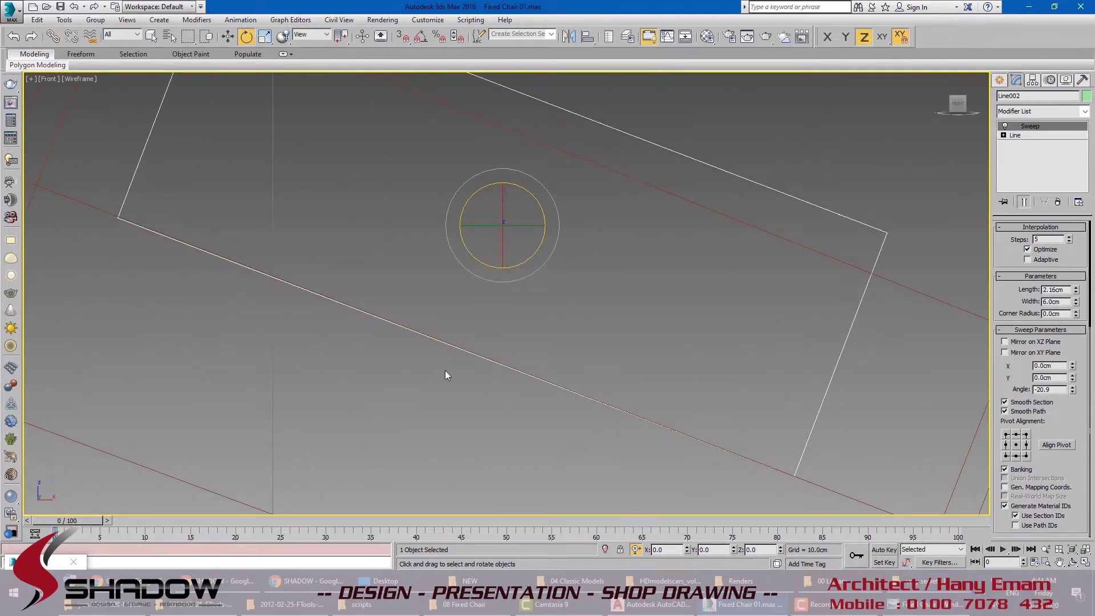
click(1075, 393)
scroll(504, 239, down, 5)
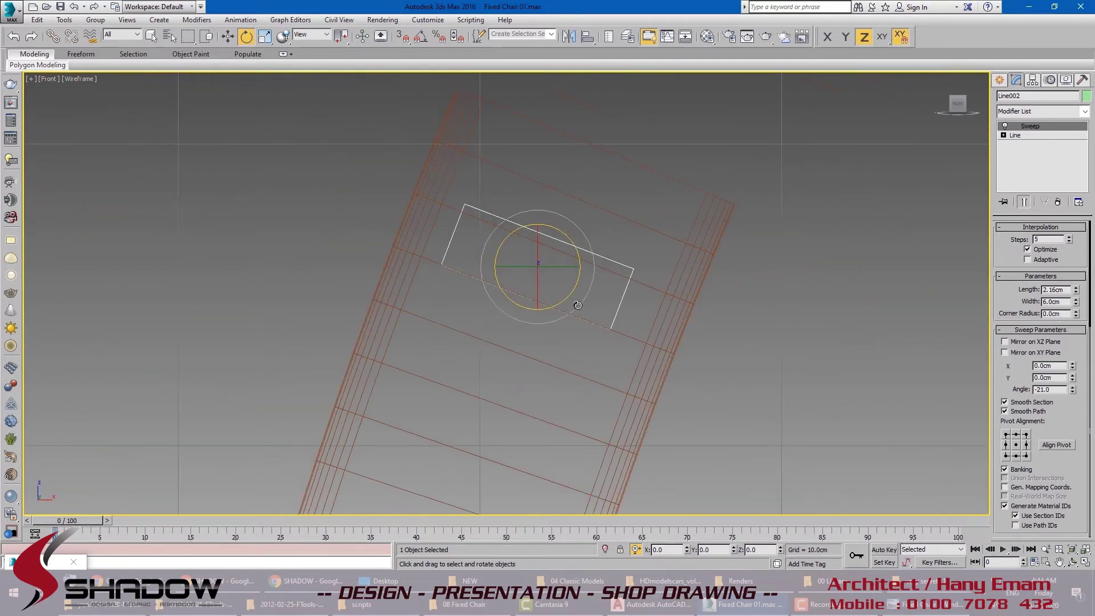
Step: Set the top rail's Sweep section length to 2 cm
key(w)
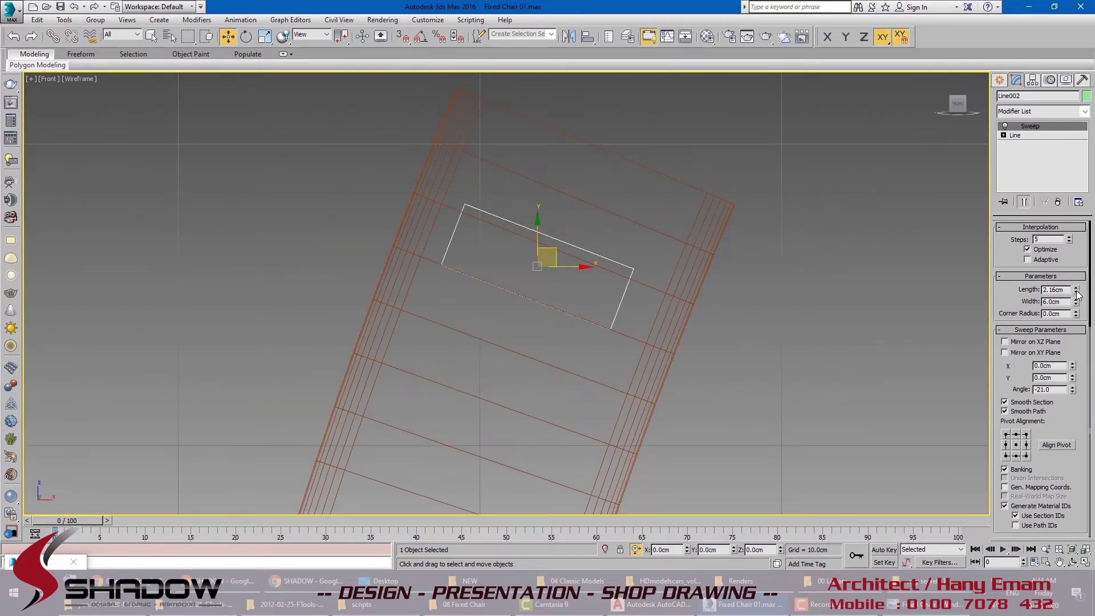
drag(1077, 292, 977, 289)
key(ctrl+z)
text(2)
key(Return)
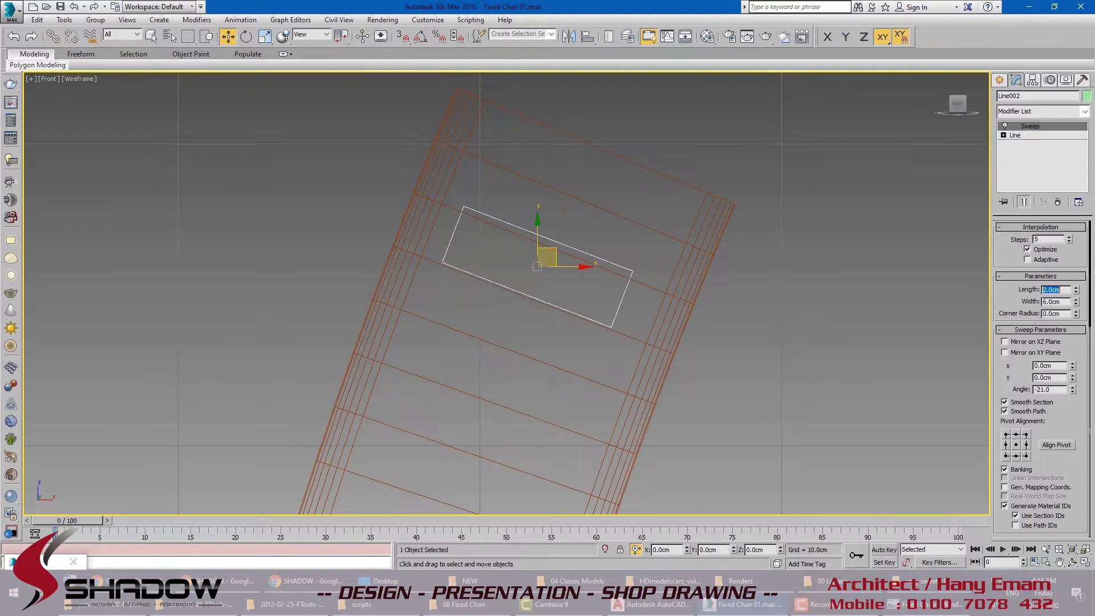
drag(1061, 302, 1009, 302)
Step: Examine the upper and lower rails between the legs, first in the front view and in the shaded perspective
middle_drag(590, 352, 576, 207)
scroll(570, 202, down, 5)
middle_drag(516, 308, 543, 184)
middle_drag(523, 435, 547, 300)
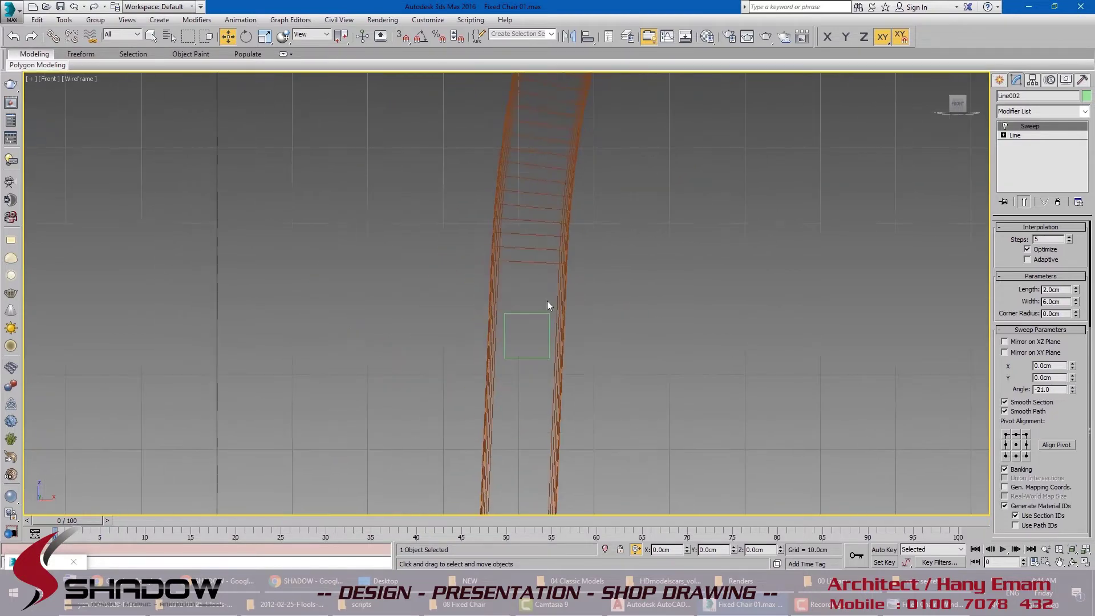
key(p)
scroll(630, 346, down, 4)
key(F3)
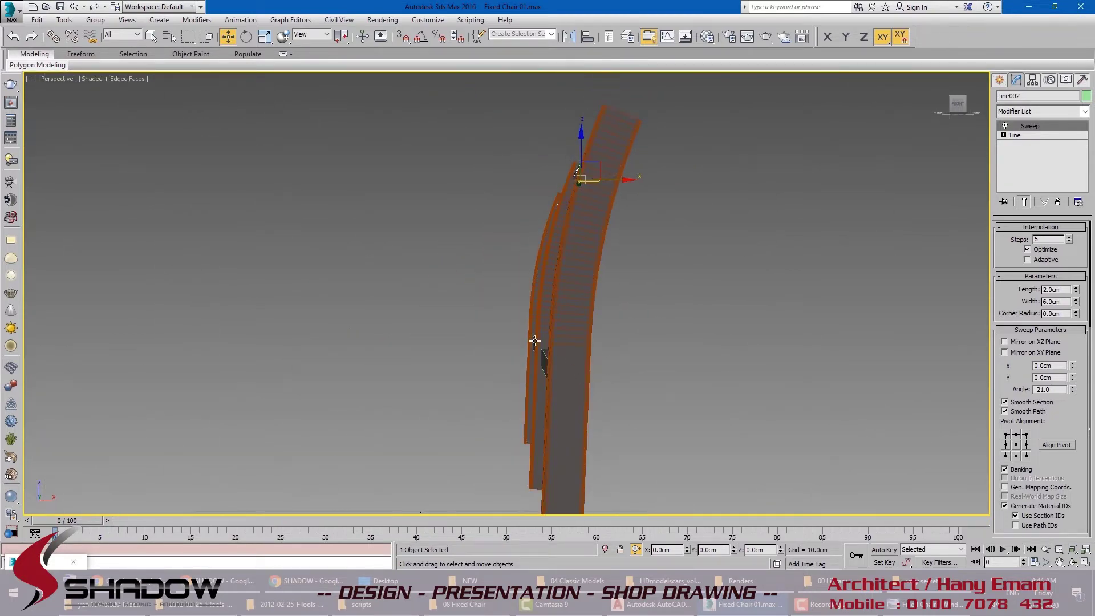
mouse_move(535, 341)
alt+middle_down()
mouse_move(614, 359)
mouse_move(541, 342)
mouse_move(587, 362)
alt+middle_up()
click(574, 337)
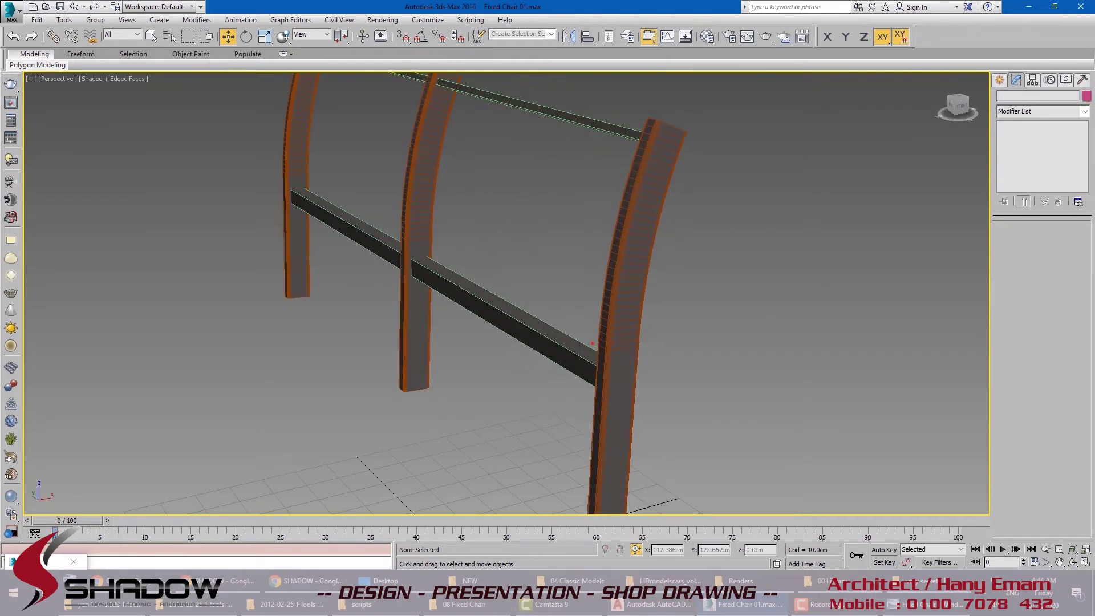
Step: Clone the nearest leg in place as an independent copy
middle_drag(654, 349, 628, 332)
key(q)
click(637, 358)
key(ctrl+v)
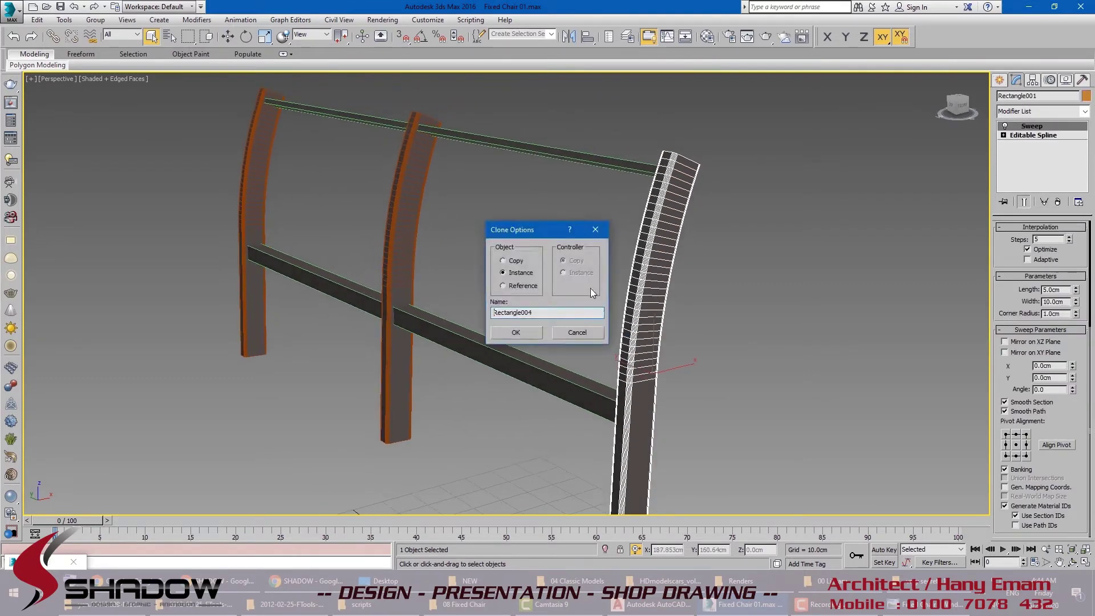
click(527, 335)
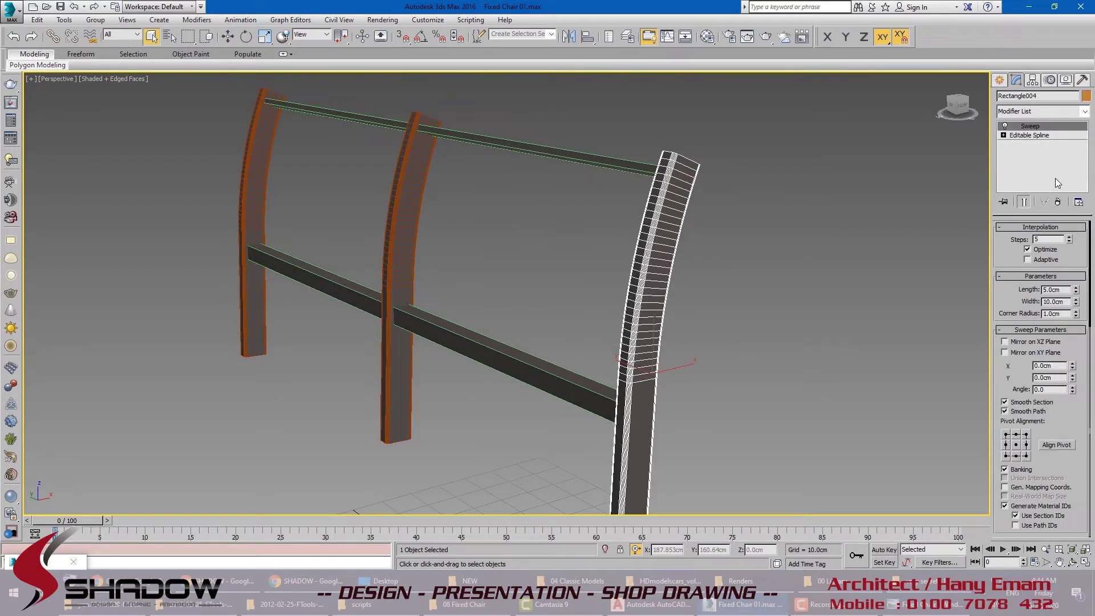
Step: Set the cloned leg's Sweep section to 60 cm length, 2.5 cm width and 0 cm corner radius to form a curved panel
middle_drag(700, 296, 705, 308)
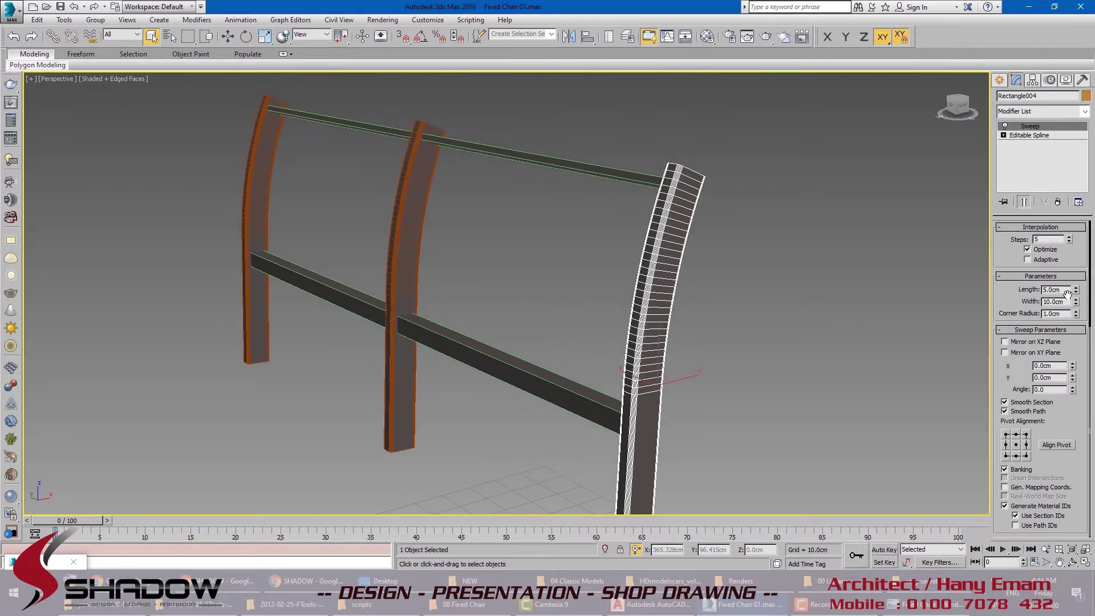
drag(1068, 292, 953, 290)
text(60)
key(Return)
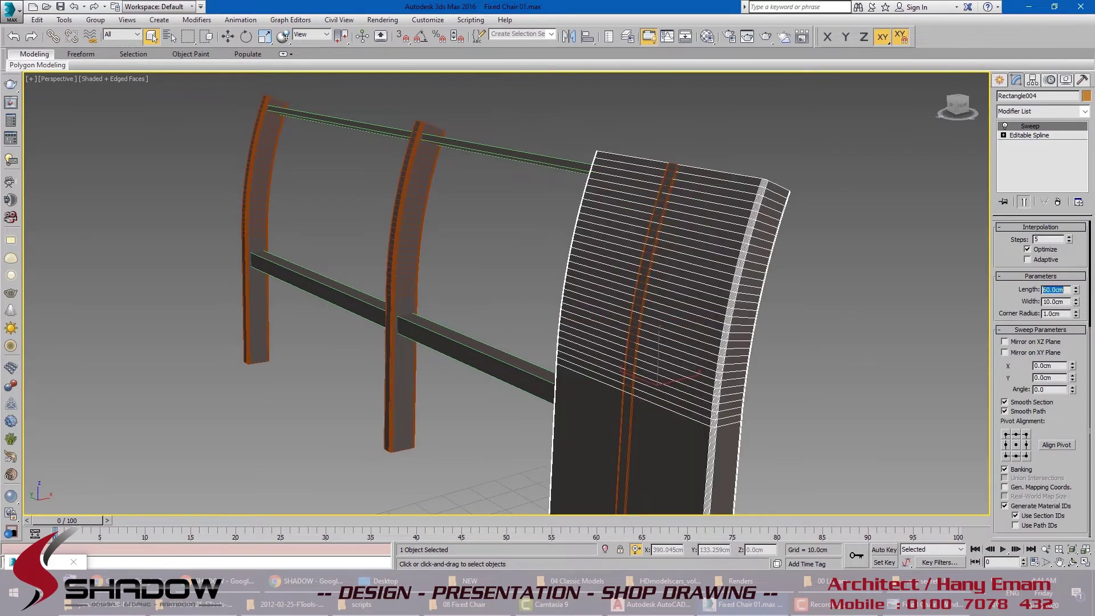
double_click(1065, 302)
text(5)
key(Return)
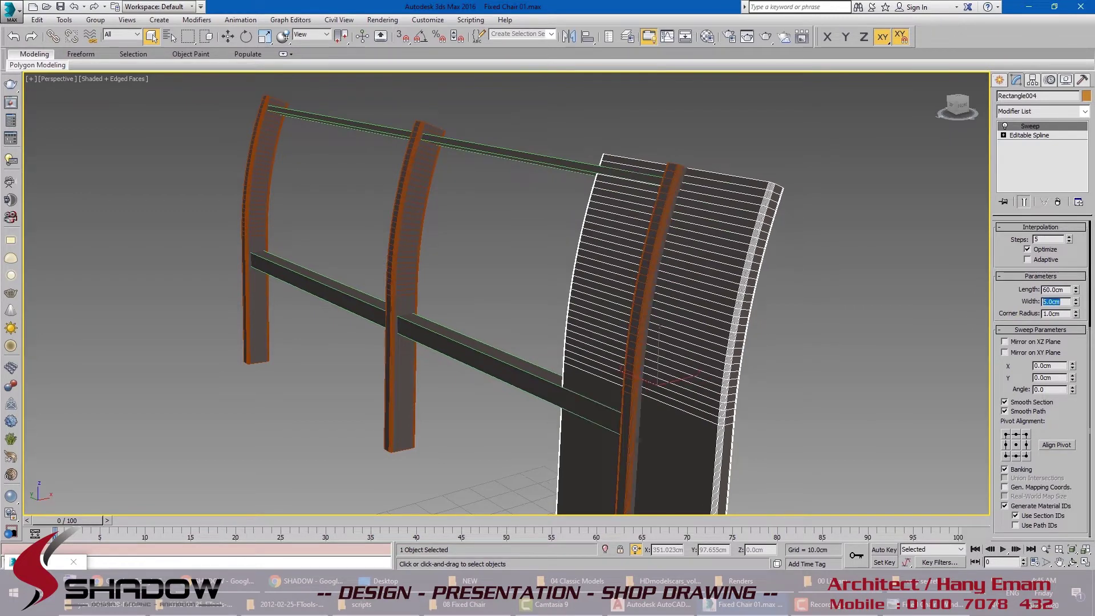
text(2.5)
key(Return)
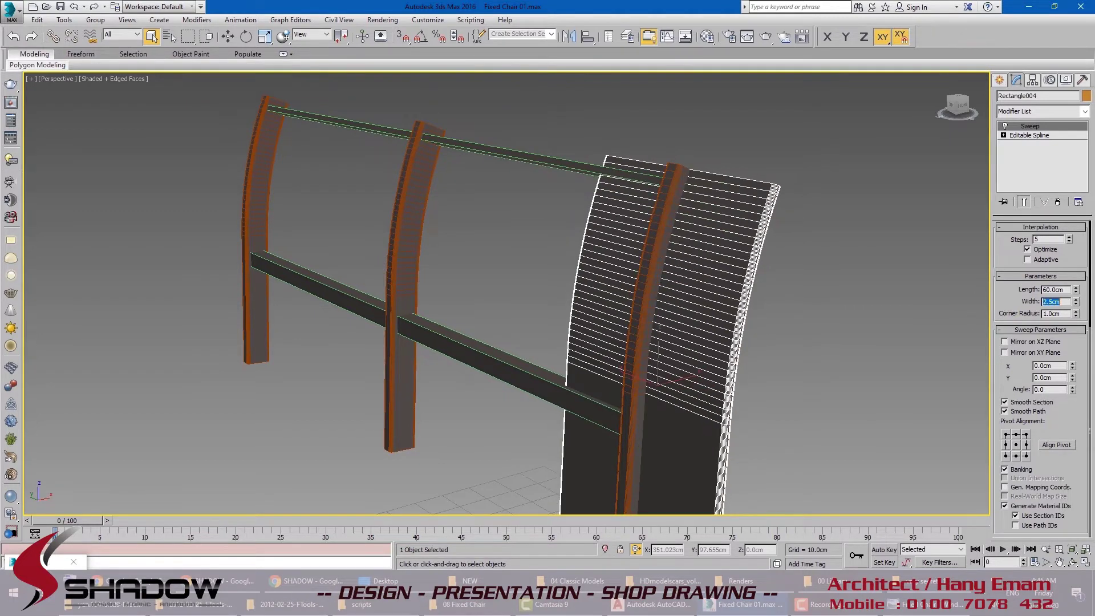
right_click(1076, 317)
Step: Move the curved panel about 54 cm along the Y axis, between the nearest and middle legs
alt+middle_drag(712, 321, 729, 350)
scroll(728, 349, down, 4)
key(w)
drag(703, 358, 606, 356)
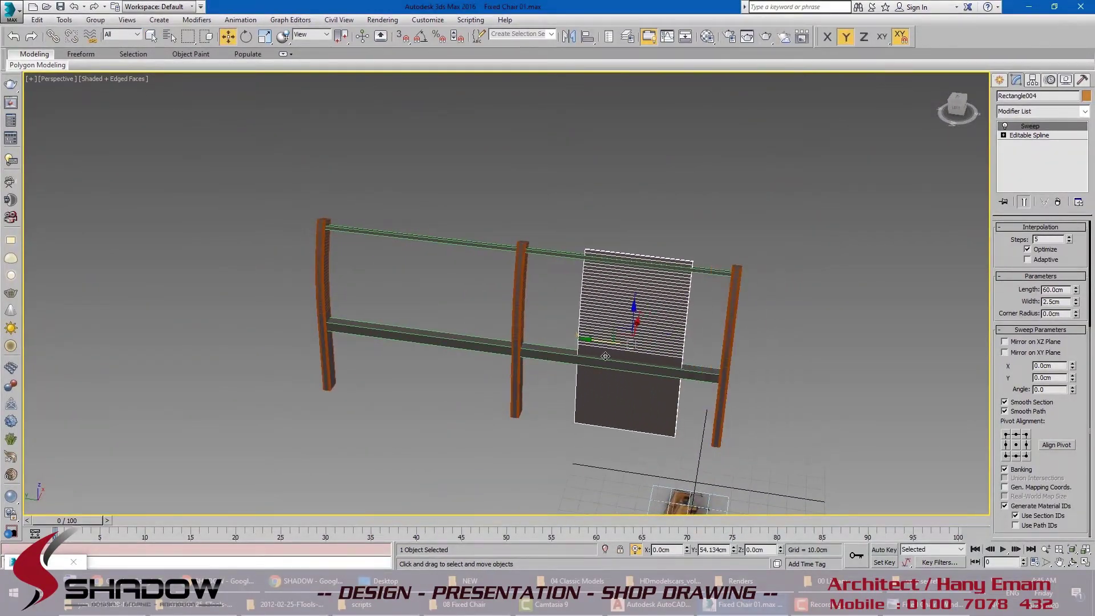
Step: Set the curved panel's Sweep section length to 120 cm
double_click(1057, 290)
text(120)
key(Return)
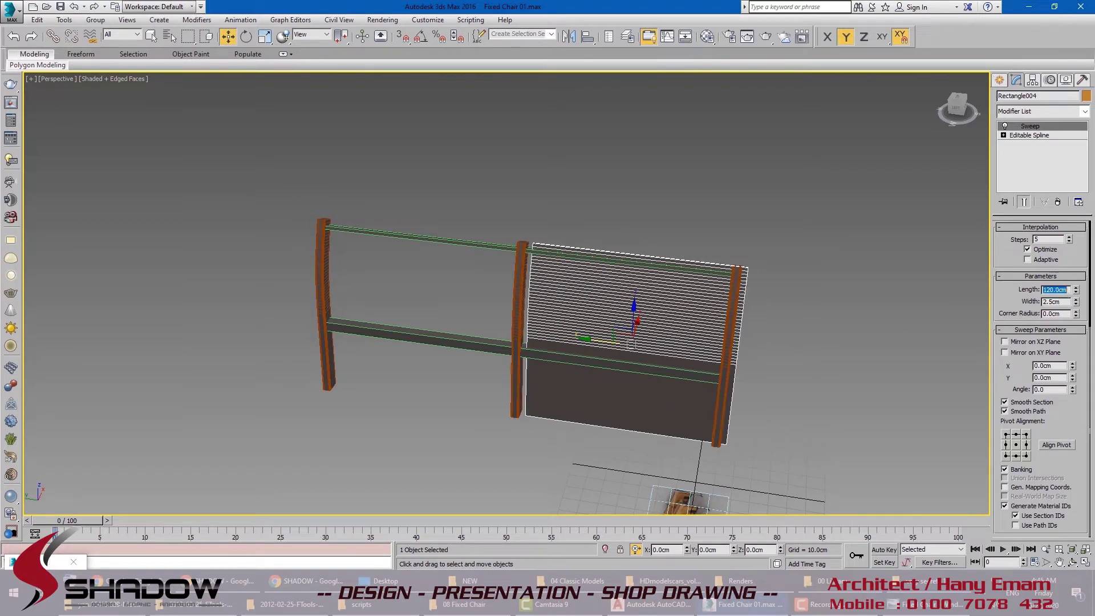
Step: Set the curved panel's Sweep section length to 240 cm
text(240)
key(Return)
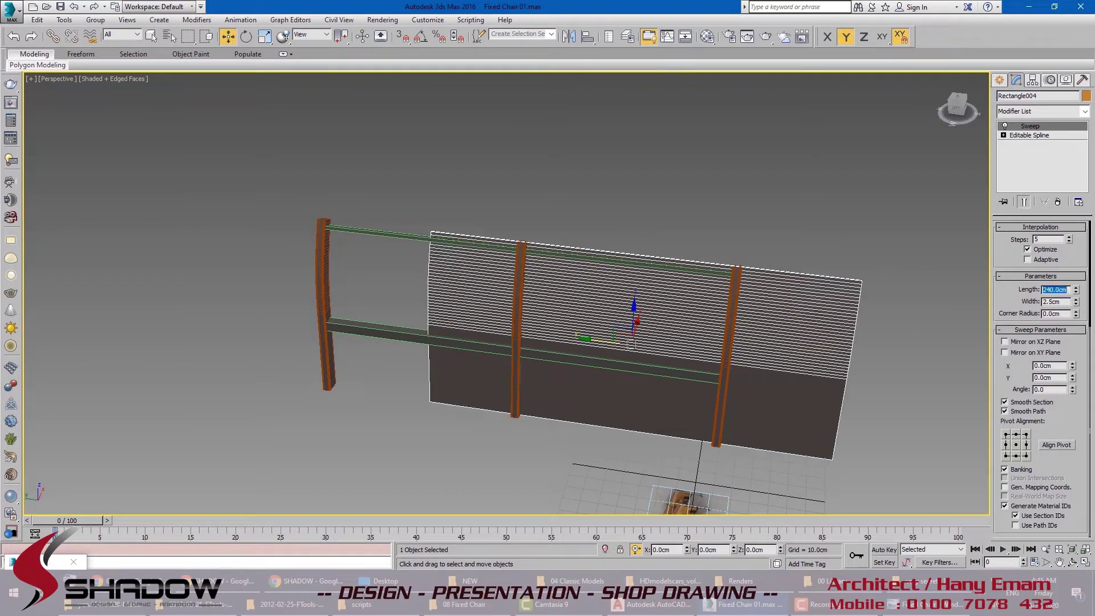
middle_drag(477, 402, 539, 364)
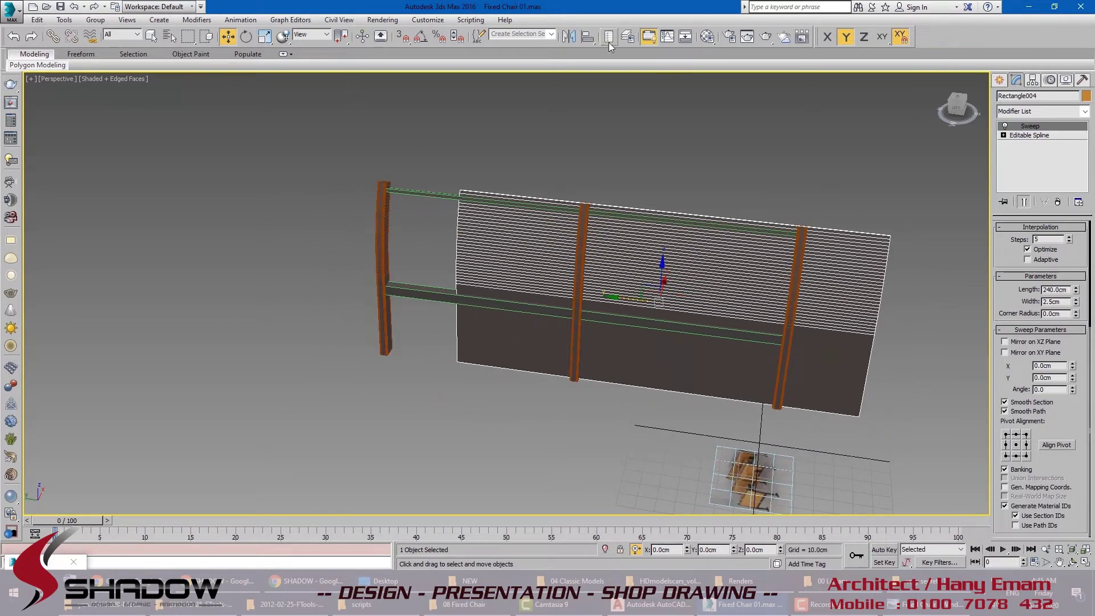
Step: Align the panel to the middle leg on the Y position only, center to center
click(569, 37)
click(588, 36)
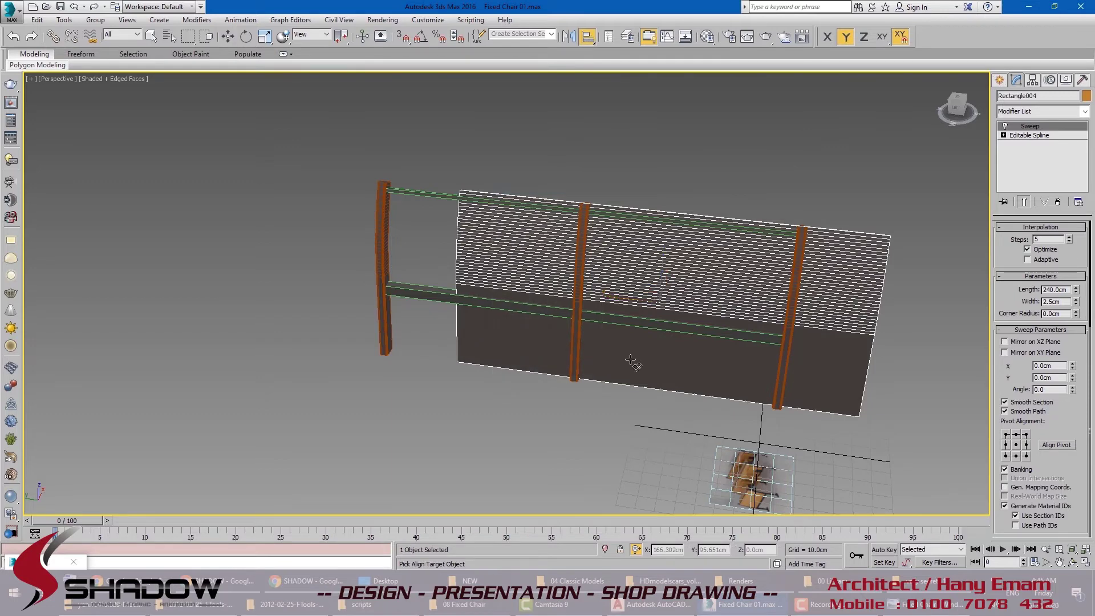
click(576, 370)
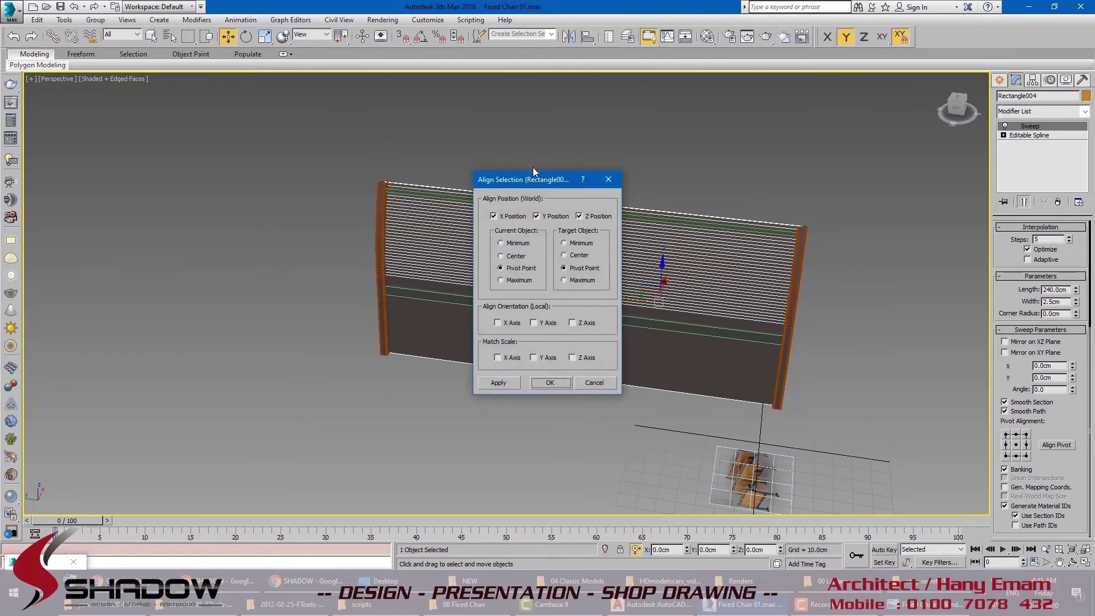
drag(536, 179, 227, 219)
click(184, 255)
click(272, 256)
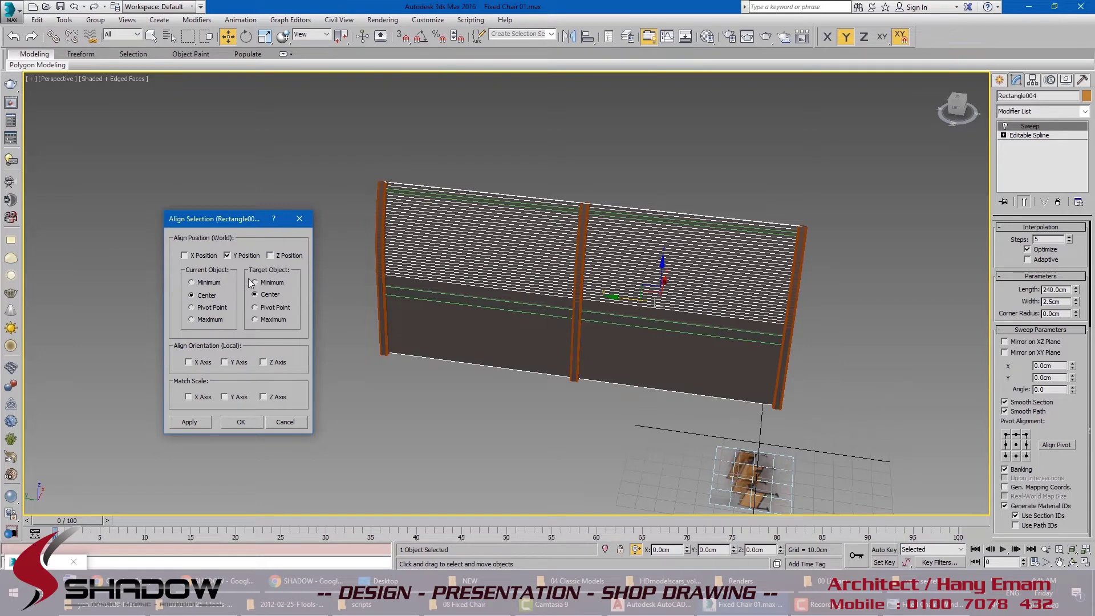
click(235, 256)
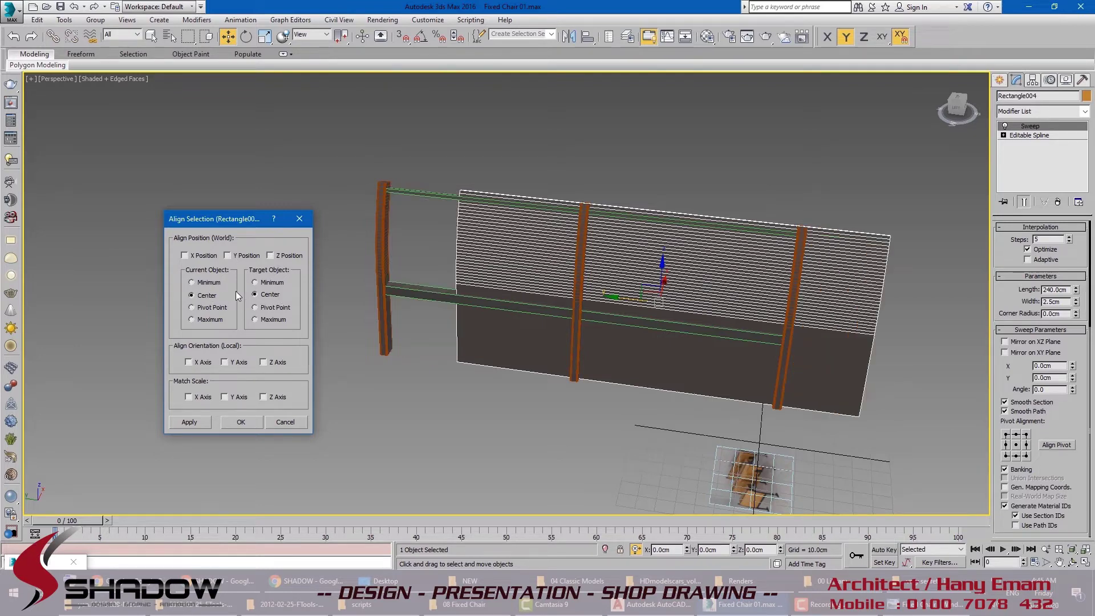
click(227, 255)
click(242, 423)
Step: Assign the orange VRay material to the curved panel and name the material wood
alt+middle_drag(410, 402, 438, 401)
key(m)
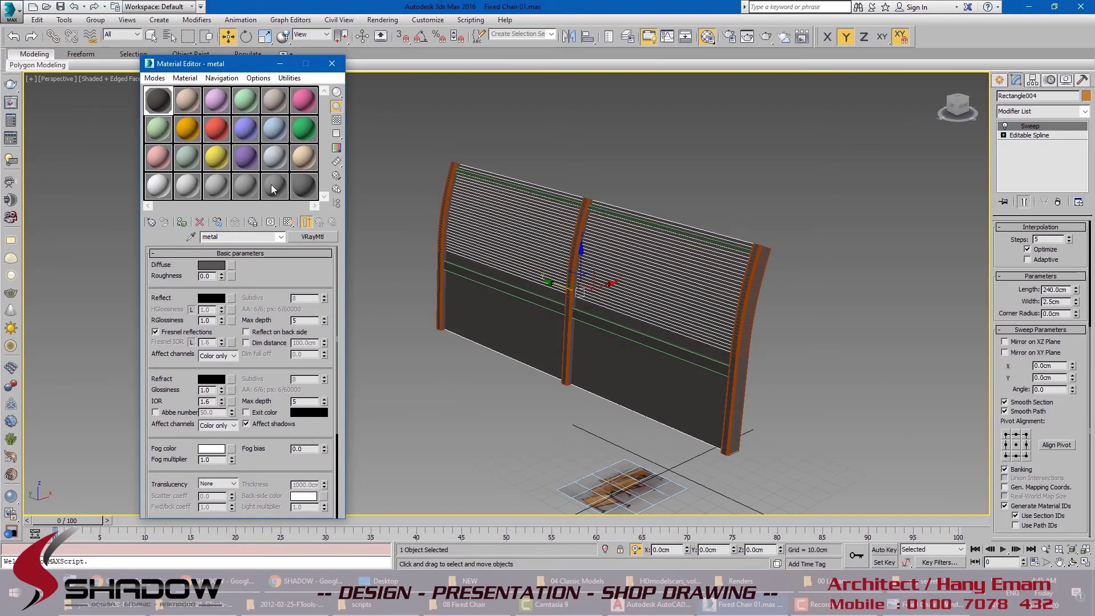
click(192, 131)
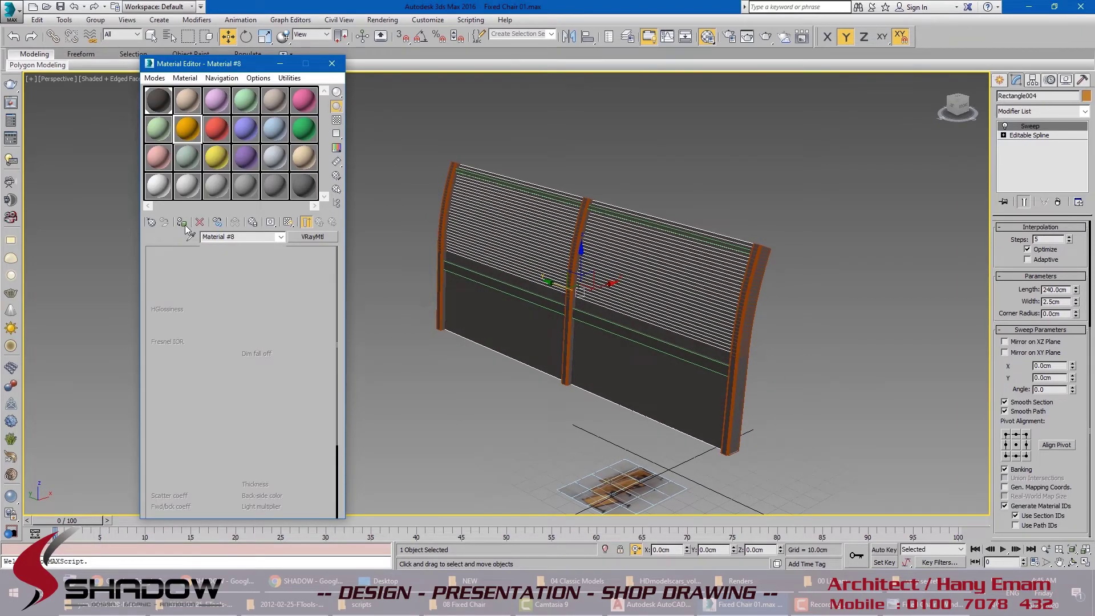
click(183, 224)
click(253, 236)
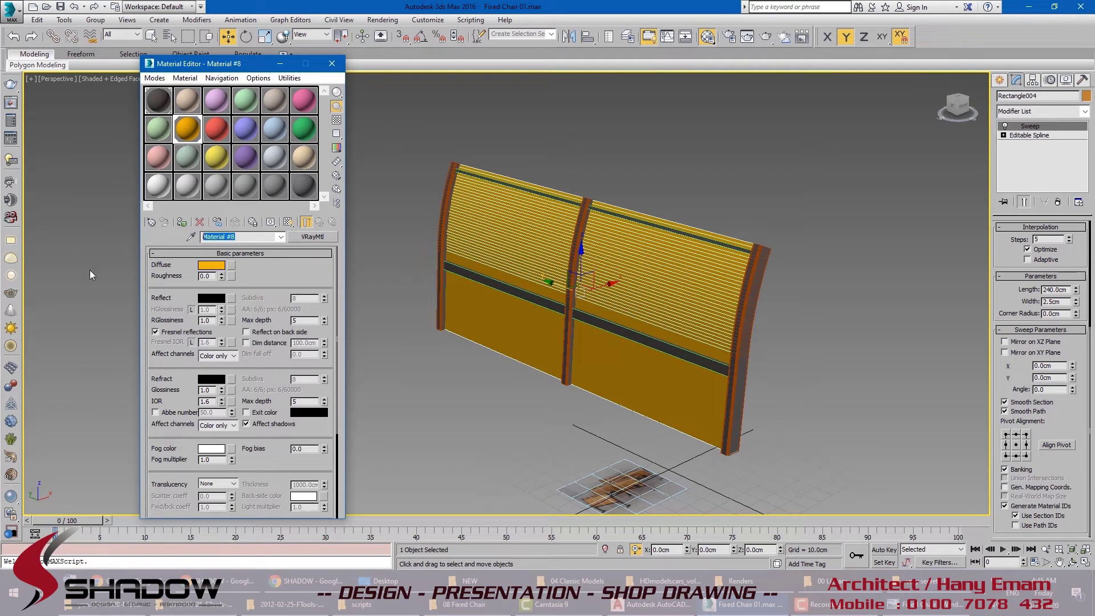
text(wood)
click(280, 63)
Step: Change the panel's object color to blue so its wireframe differs from the legs
alt+middle_drag(545, 213, 494, 212)
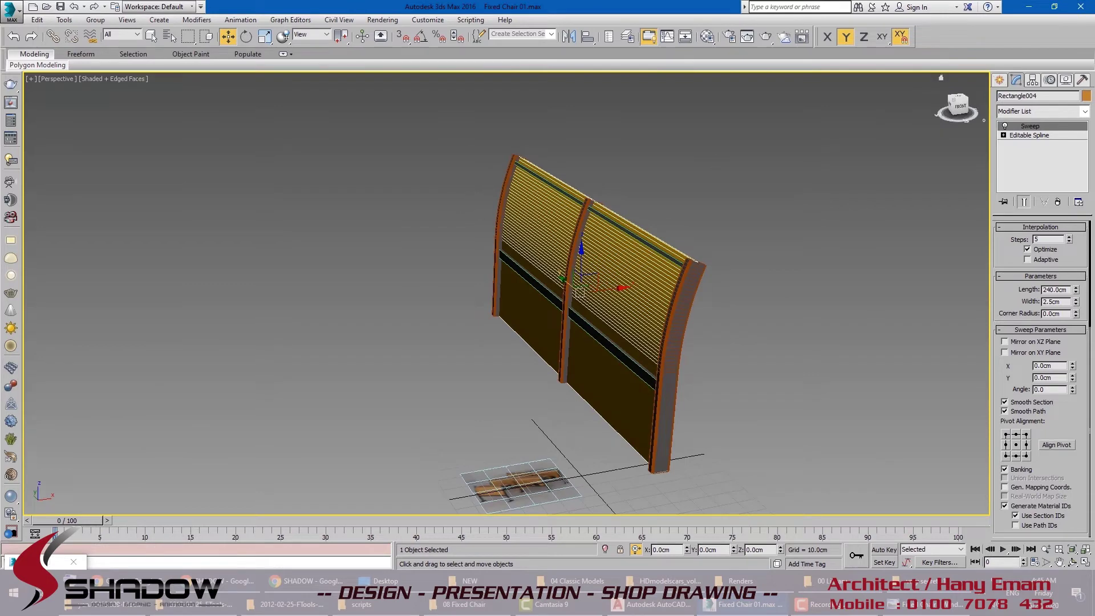
click(1087, 95)
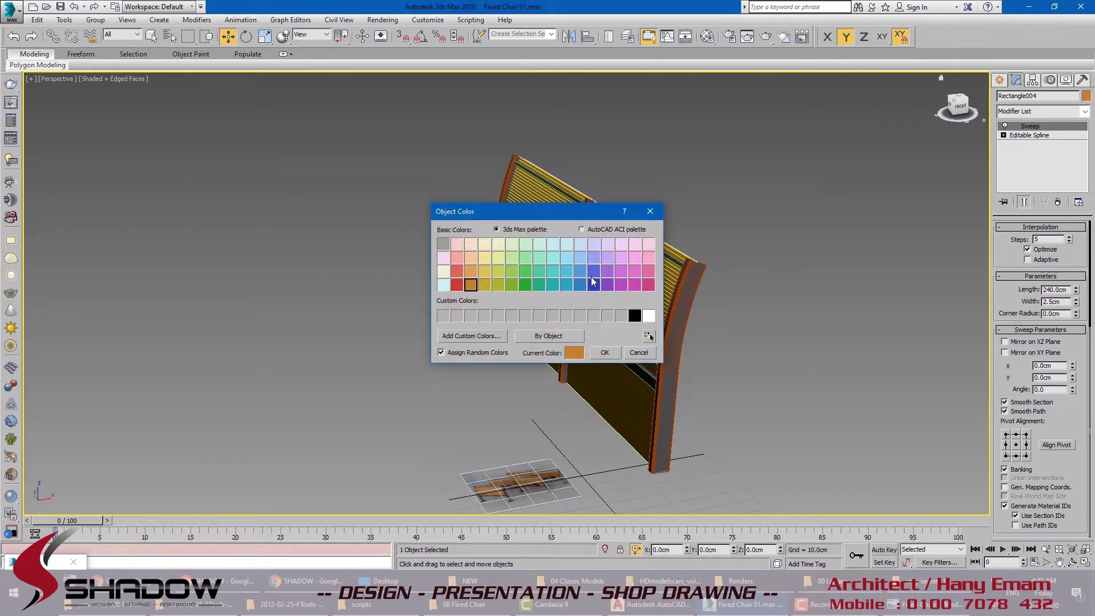
click(593, 281)
click(604, 352)
Step: In the front wireframe view, divide both segments of the panel's path repeatedly into short pieces, using a divide value of 1
key(f)
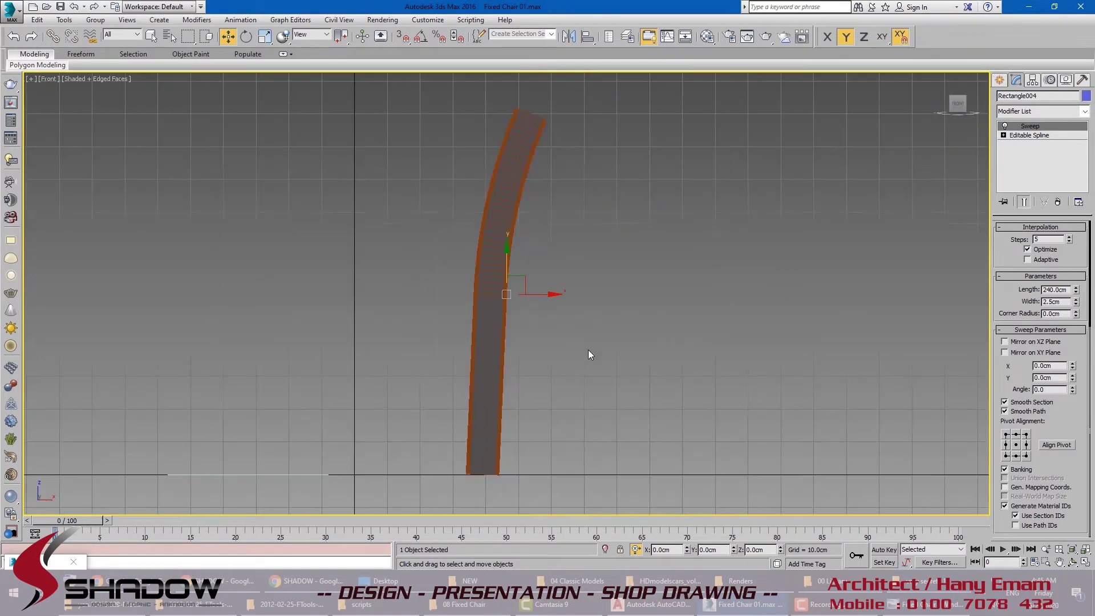
key(F3)
click(601, 208)
scroll(484, 143, up, 5)
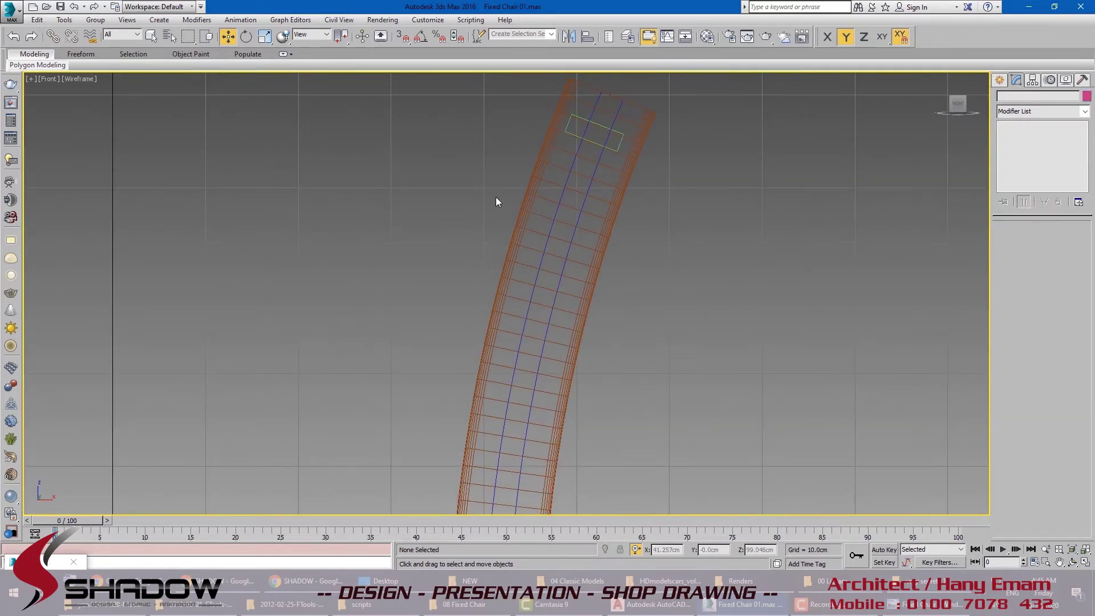
click(561, 197)
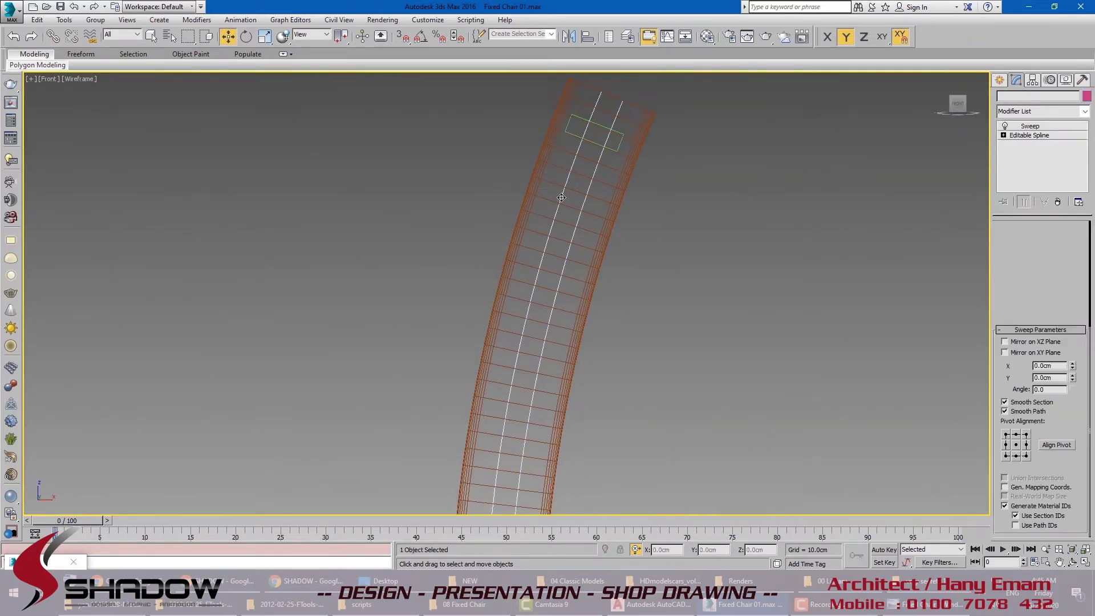
click(1004, 135)
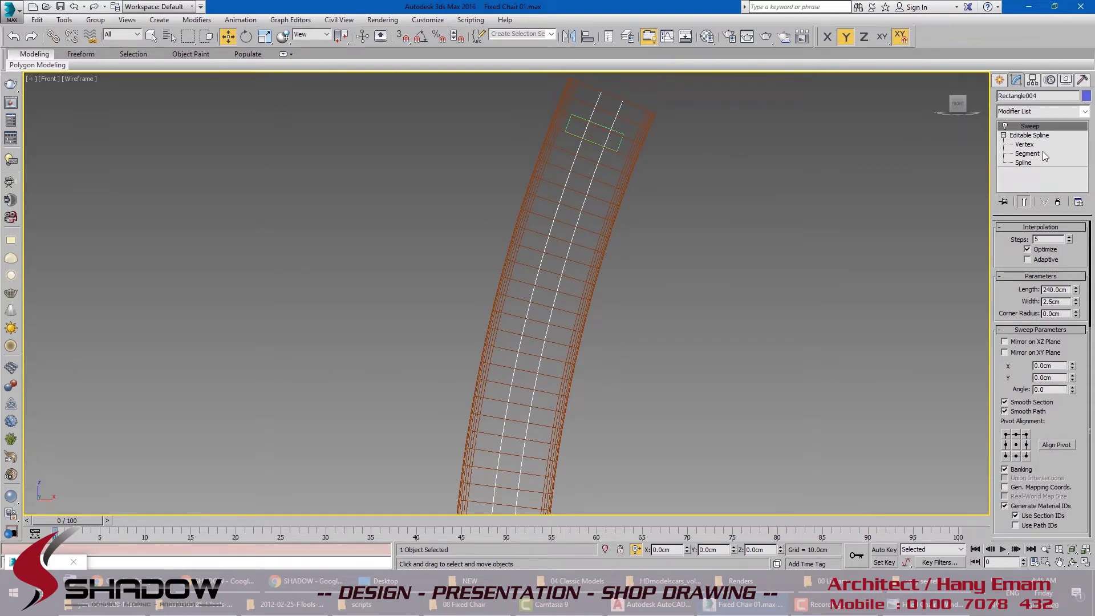
click(1028, 153)
scroll(572, 197, down, 4)
drag(605, 177, 429, 344)
scroll(1027, 436, down, 3)
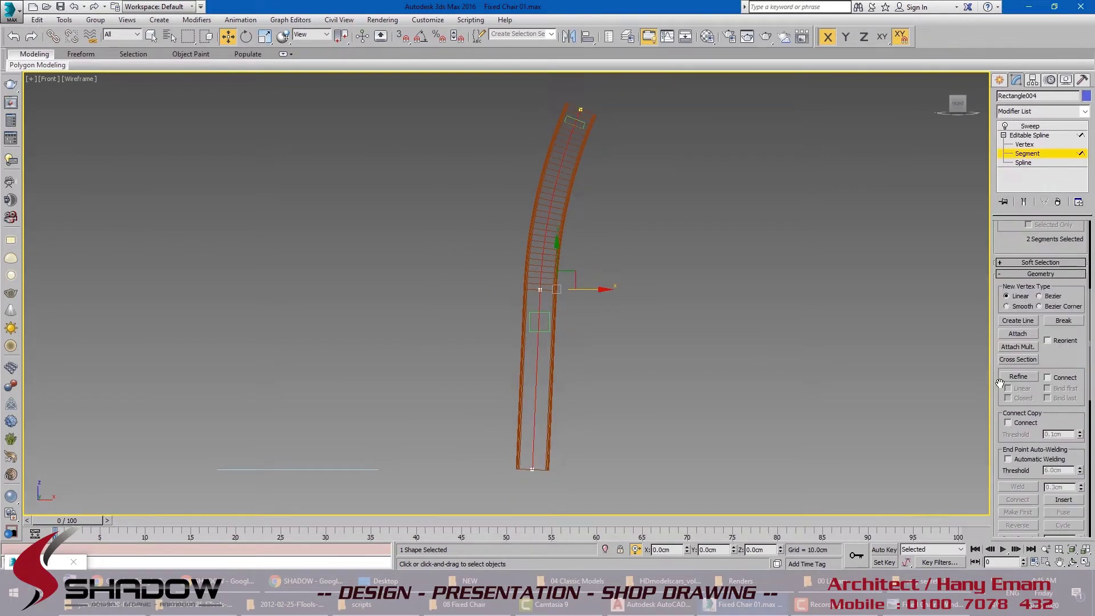
scroll(1053, 400, down, 3)
scroll(1047, 303, down, 3)
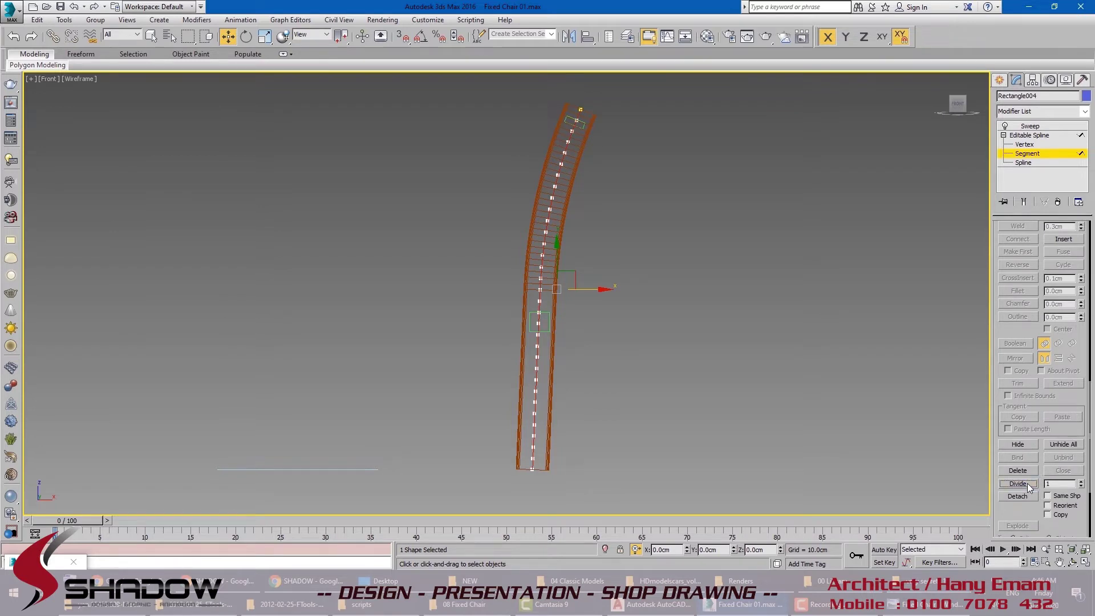
scroll(583, 324, up, 3)
middle_drag(583, 324, 656, 201)
scroll(656, 200, down, 2)
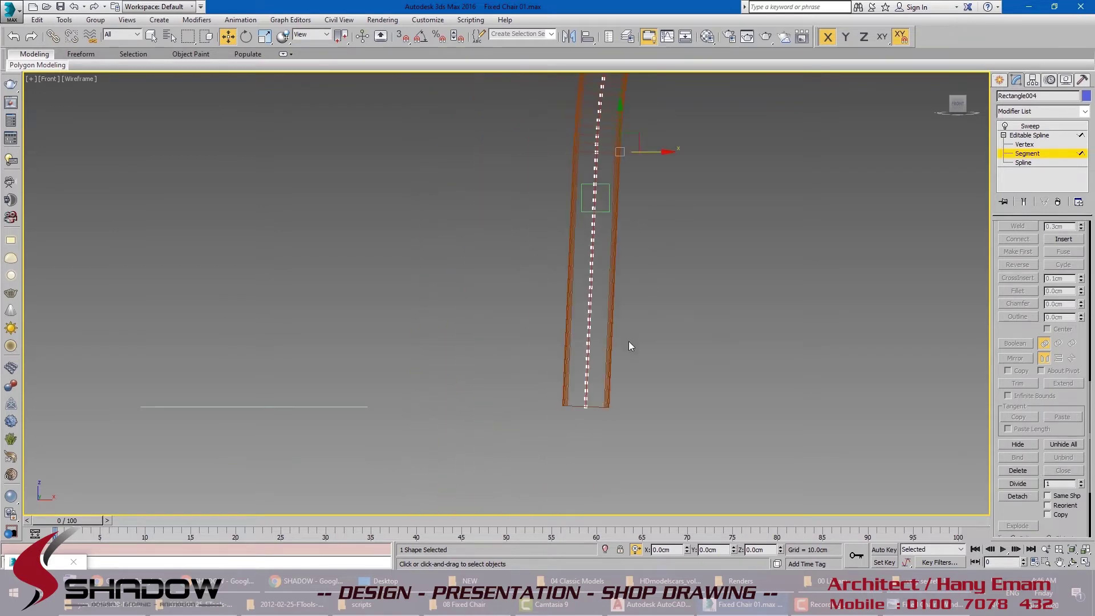
Step: Delete the panel path's segments at the lower end so the panel stops inside the lower rail
drag(539, 220, 547, 204)
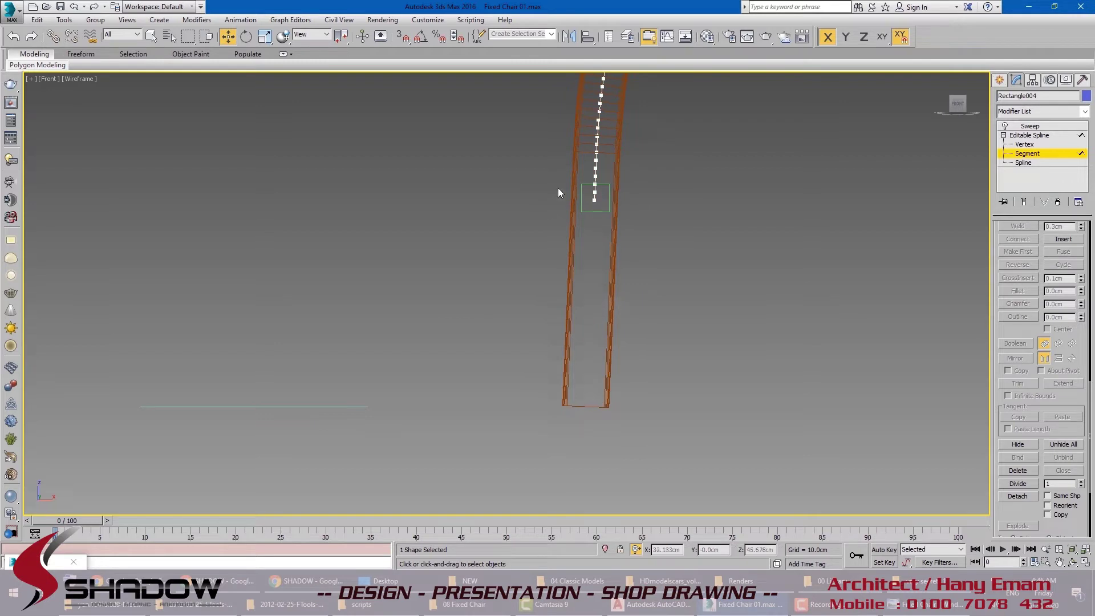
scroll(646, 258, up, 5)
drag(646, 258, 588, 300)
key(Delete)
Step: Trim the panel path's upper end to finish inside the upper rail, dividing the end piece, and return to the Sweep level
scroll(594, 293, down, 5)
middle_drag(594, 293, 516, 502)
scroll(567, 201, up, 6)
middle_drag(661, 297, 659, 224)
drag(584, 269, 550, 296)
key(Delete)
scroll(624, 276, up, 2)
click(1019, 484)
key(Delete)
click(1046, 128)
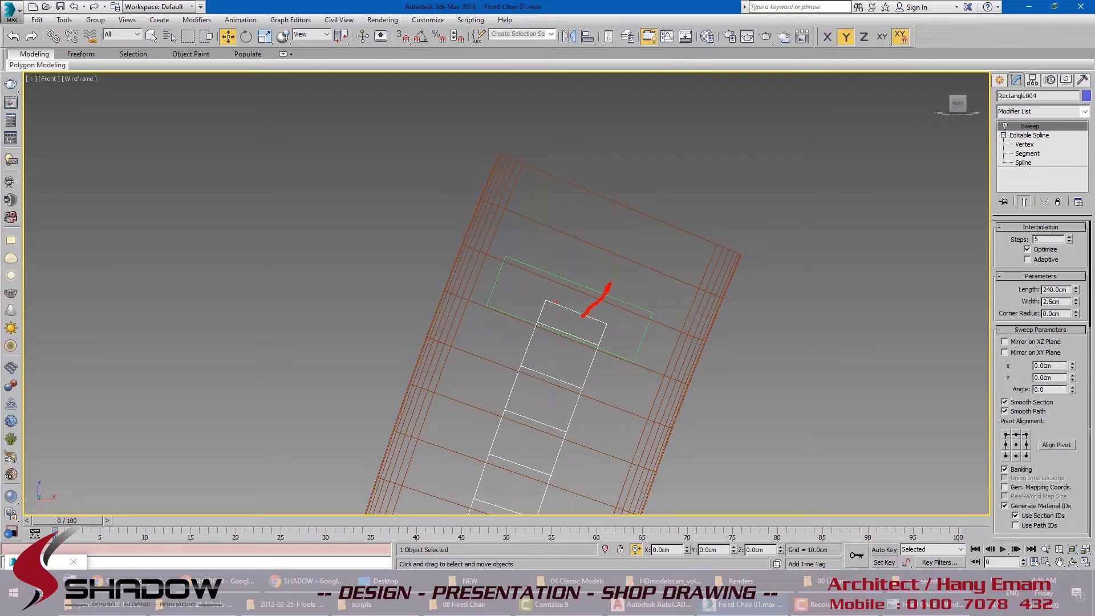
Step: Compare the trimmed panel in the shaded perspective view with the reference photo of the chairs
key(Escape)
scroll(611, 316, down, 3)
key(p)
mouse_move(666, 322)
alt+middle_down()
mouse_move(631, 324)
mouse_move(640, 326)
mouse_move(621, 226)
mouse_move(588, 250)
mouse_move(778, 410)
alt+middle_up()
key(F3)
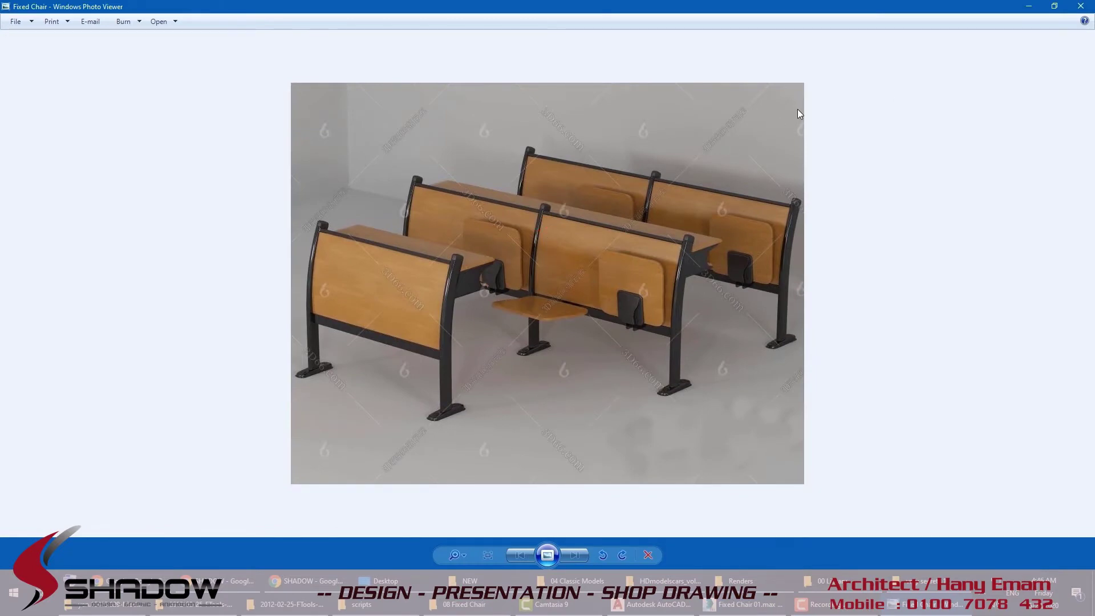
click(1029, 10)
alt+middle_drag(537, 371, 554, 322)
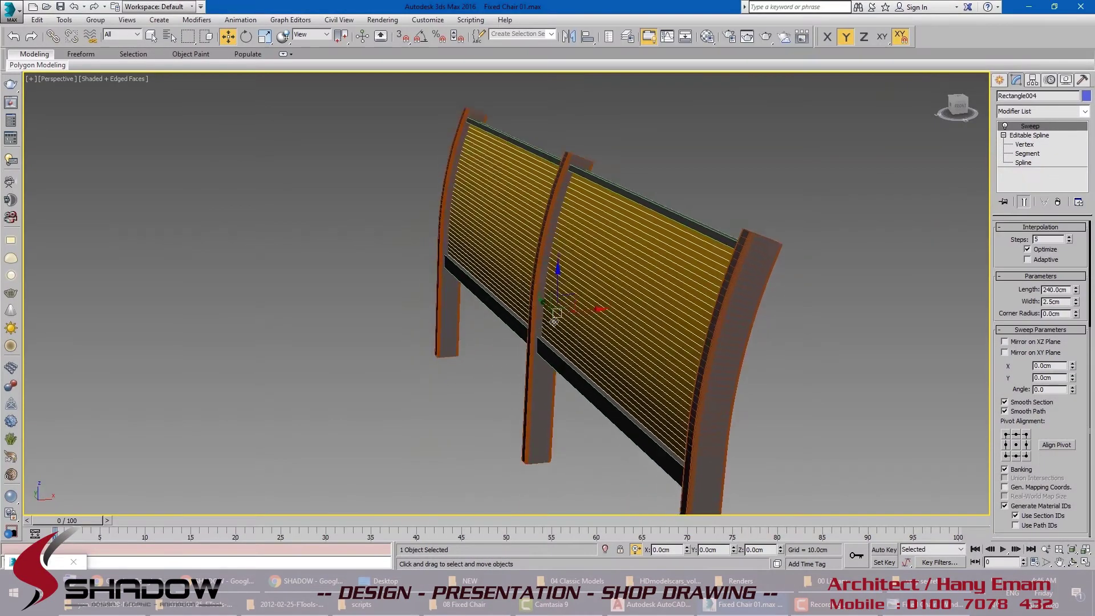
Step: Set the lower rail's Sweep section width to 8 cm, keeping its length at 6 cm
key(q)
click(555, 359)
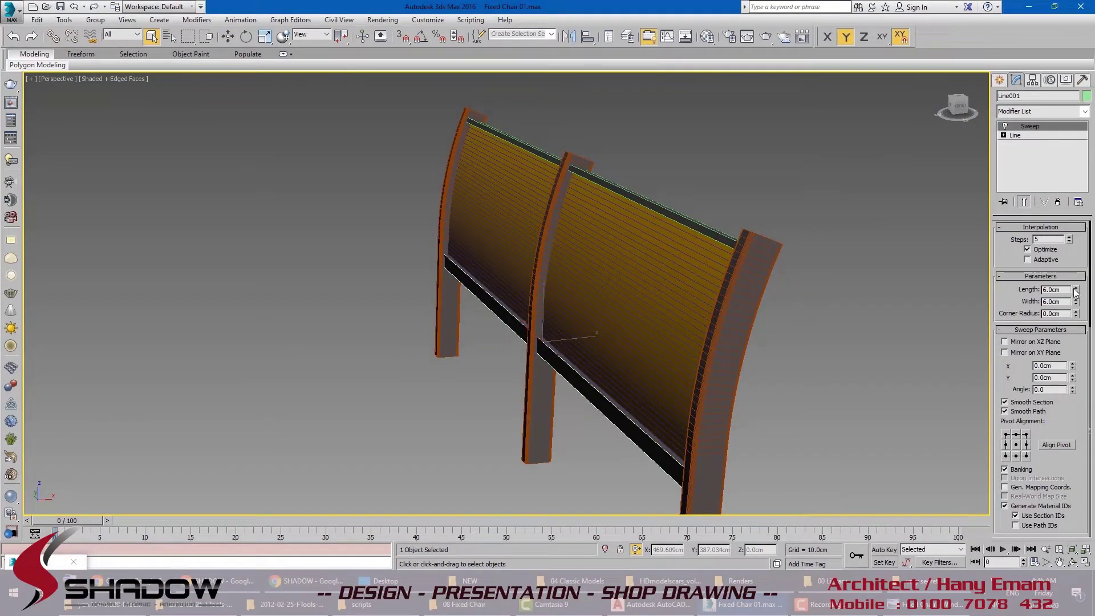
drag(1047, 290, 1073, 244)
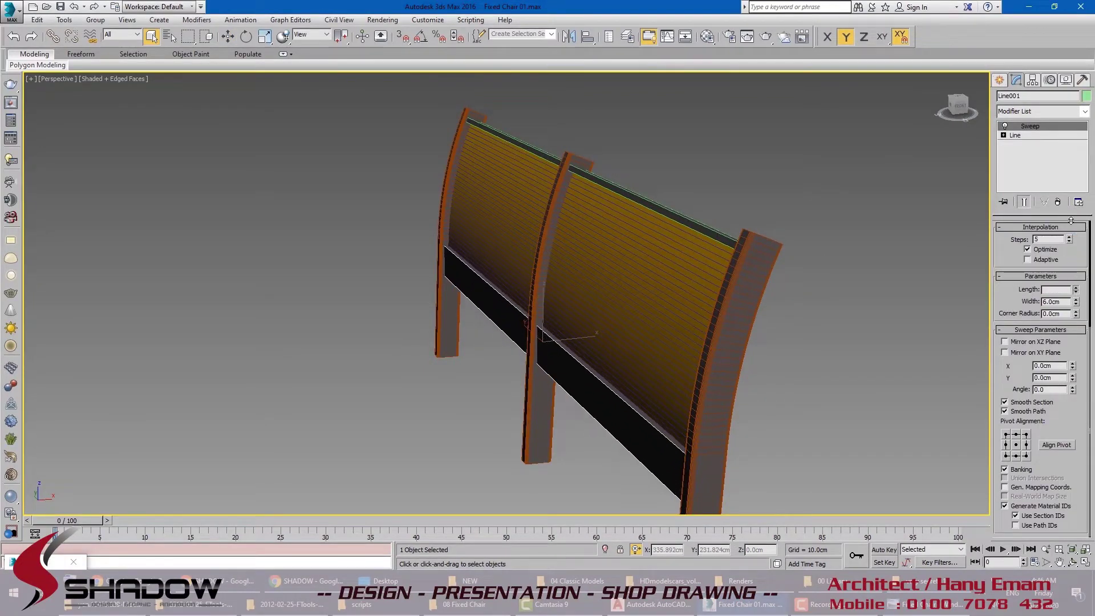
right_click(1074, 244)
double_click(1067, 303)
text(3)
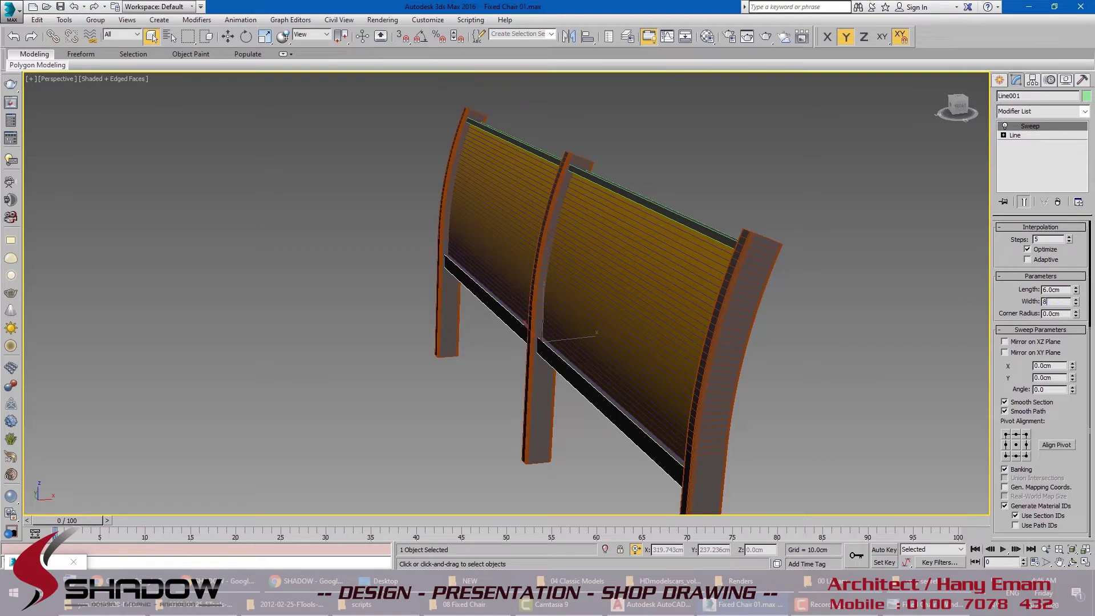
key(Return)
mouse_move(719, 288)
alt+middle_down()
mouse_move(672, 252)
mouse_move(672, 262)
mouse_move(727, 268)
mouse_move(730, 287)
alt+middle_up()
Step: Select the upper rail in the front wireframe view and set its Sweep section width to 8 cm
click(630, 292)
mouse_move(628, 293)
alt+middle_down()
mouse_move(603, 296)
mouse_move(619, 308)
alt+middle_up()
key(w)
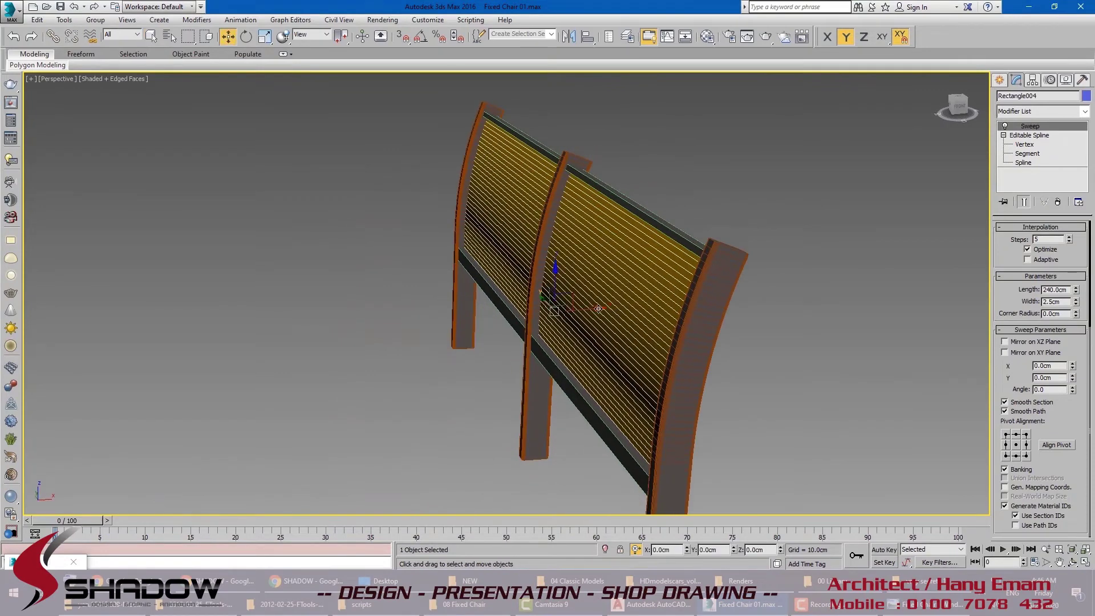
key(f)
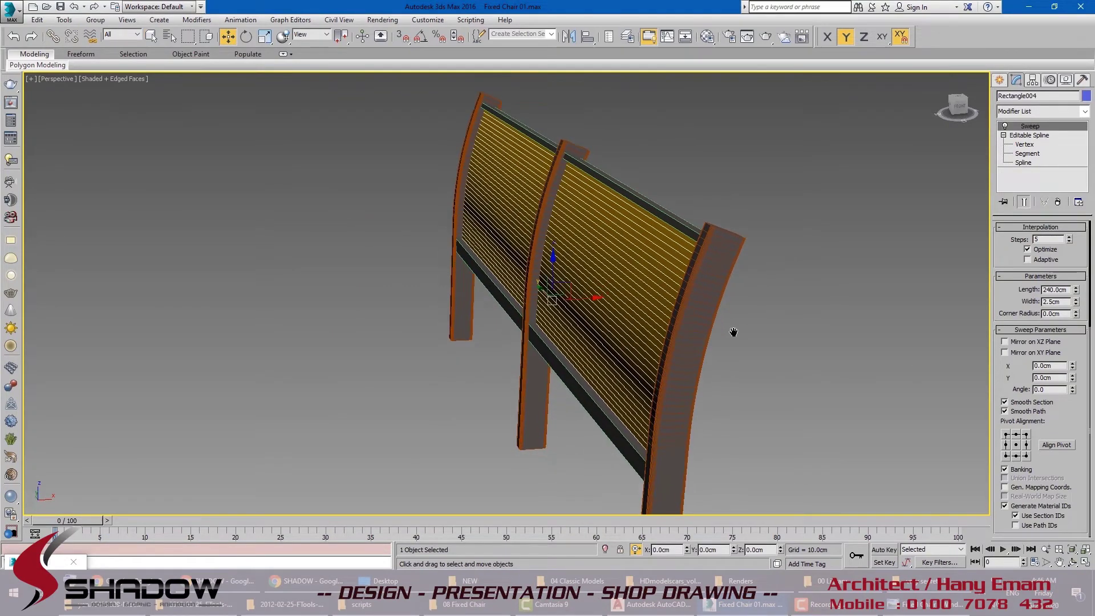
scroll(568, 225, up, 5)
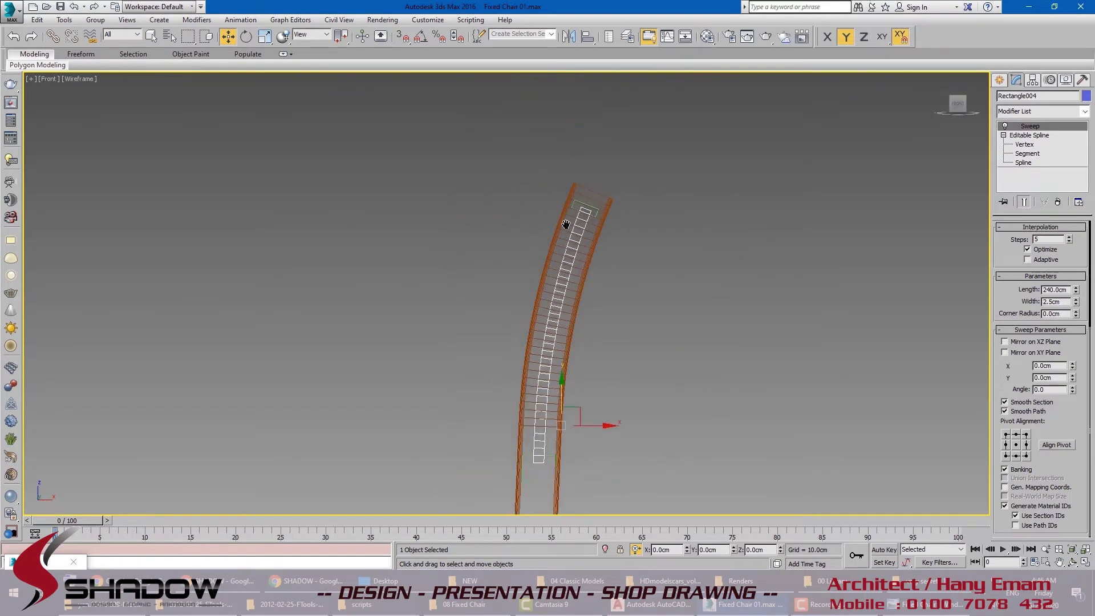
click(575, 207)
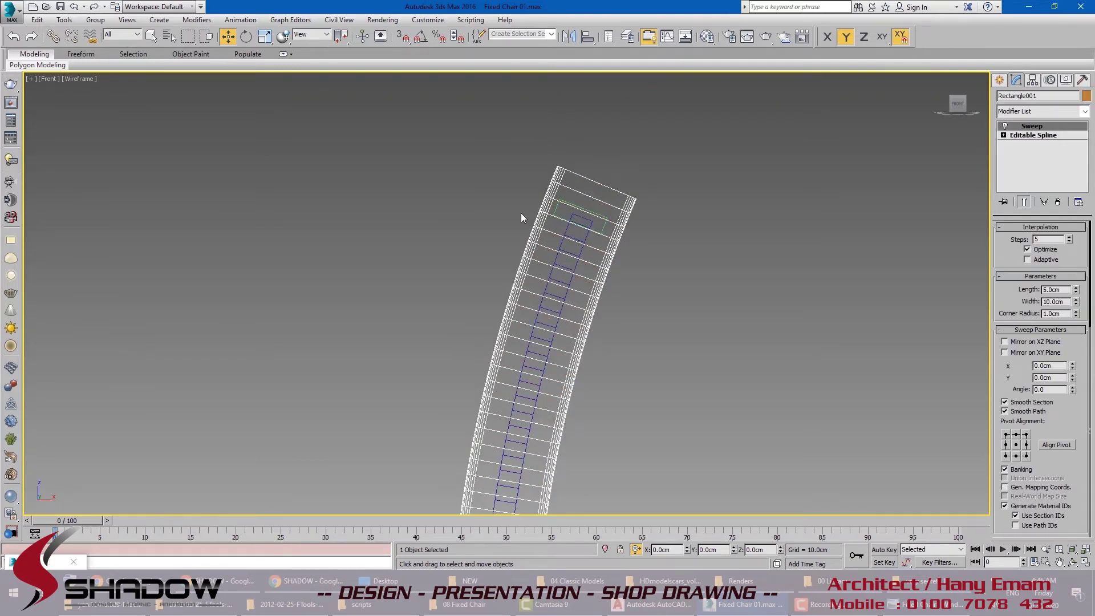
scroll(521, 216, up, 3)
key(q)
click(617, 216)
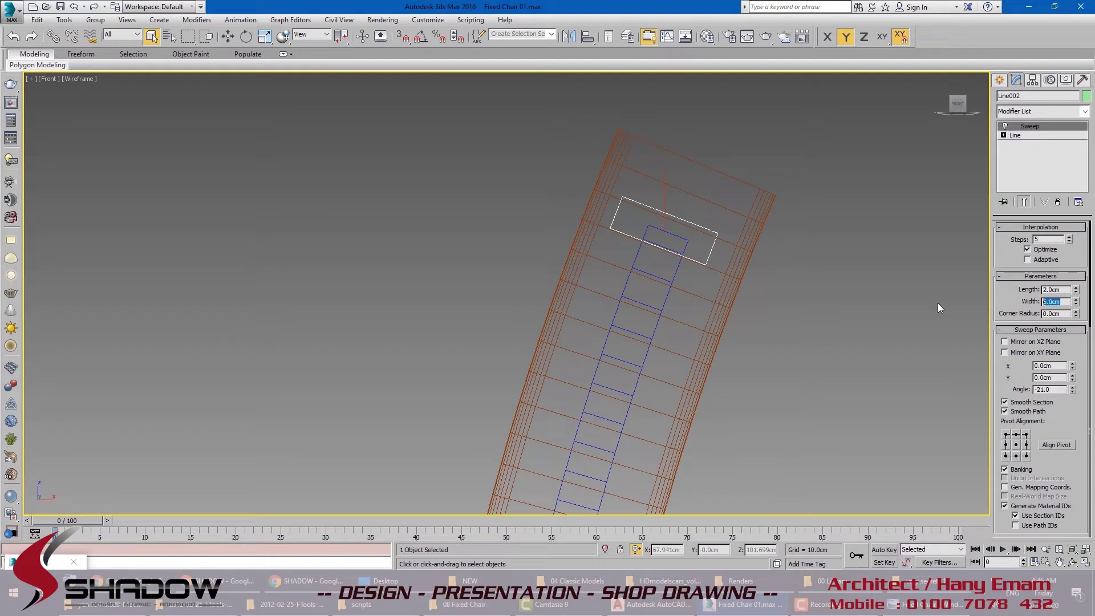
text(8)
key(Return)
Step: Try widths of 7 cm and 7.5 cm for the upper rail's section and restore it to 8 cm
text(7)
key(Return)
text(7.5)
key(Return)
middle_drag(682, 336, 679, 293)
scroll(679, 293, down, 6)
middle_drag(654, 365, 666, 289)
scroll(665, 289, up, 4)
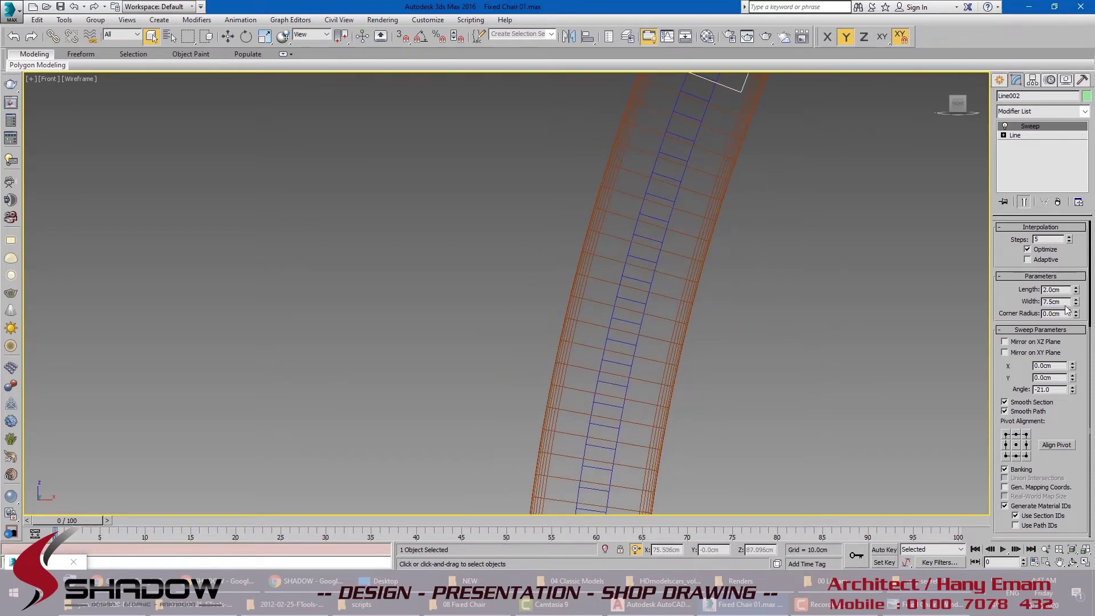
drag(1065, 305, 983, 309)
text(8)
key(Return)
middle_drag(876, 216, 848, 320)
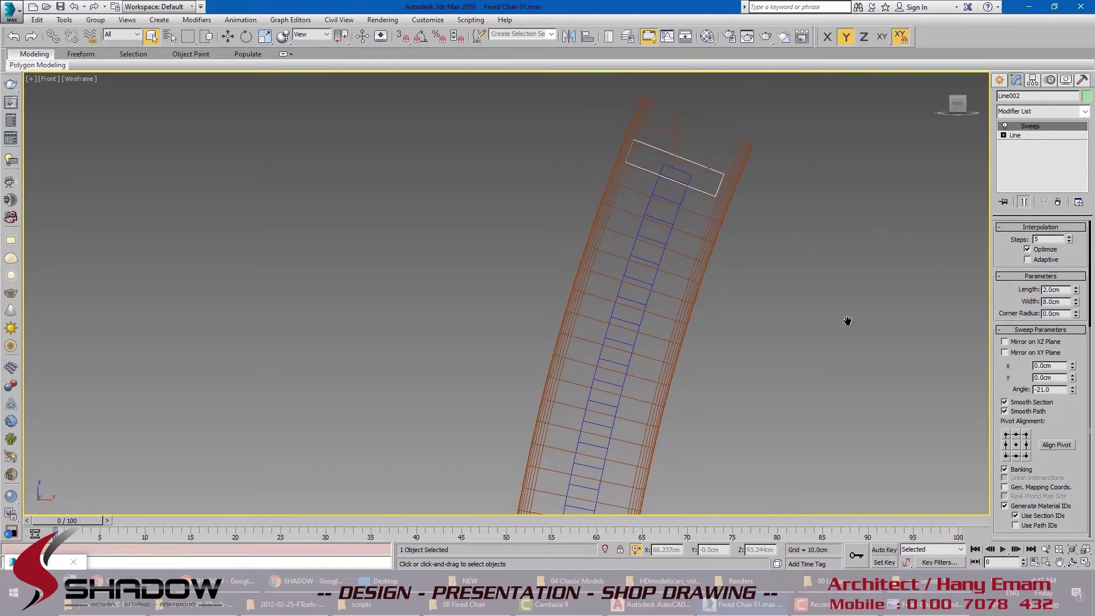
Step: Set the curved panel's Sweep X offset to 2.4 cm, shifting it toward the concave-free front edge of the legs
click(671, 237)
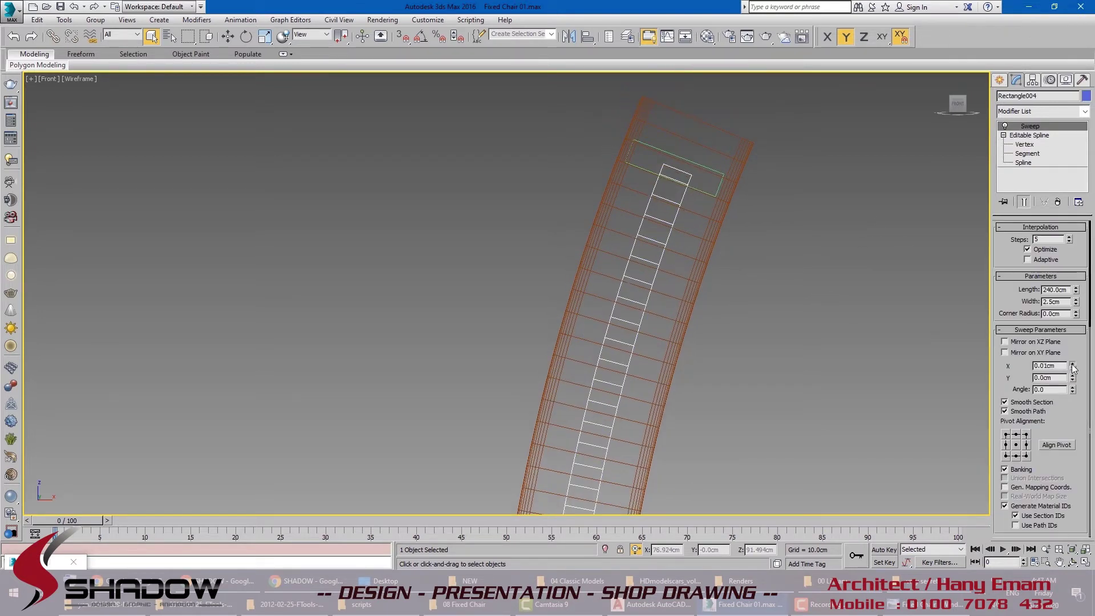
drag(1073, 368, 1055, 227)
scroll(744, 422, down, 2)
middle_drag(736, 445, 711, 307)
scroll(711, 321, down, 1)
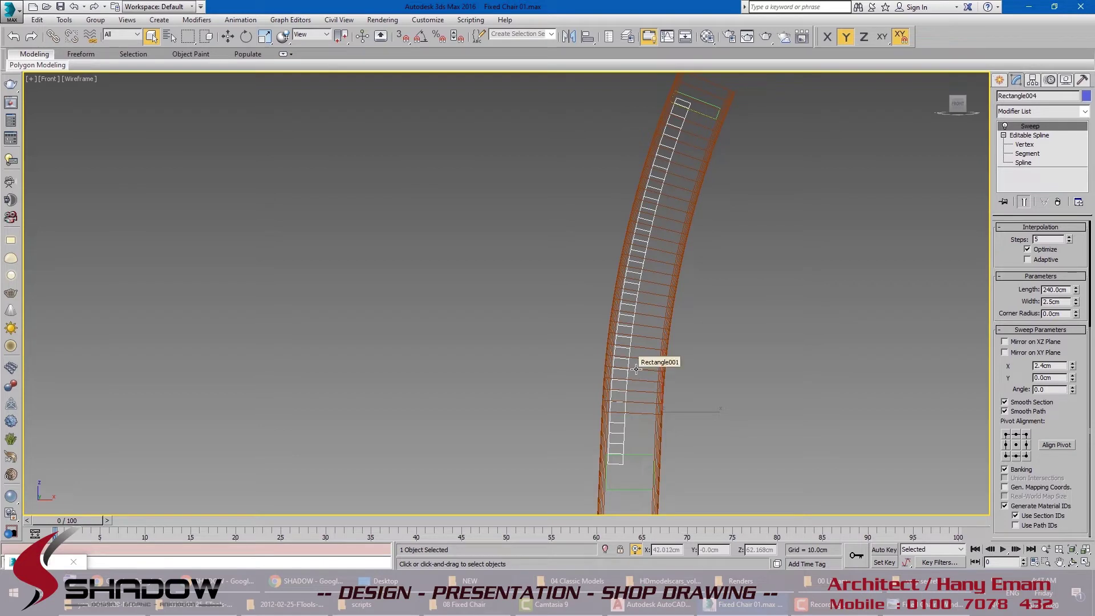
mouse_move(618, 360)
mouse_down()
mouse_move(561, 412)
mouse_move(616, 357)
mouse_up()
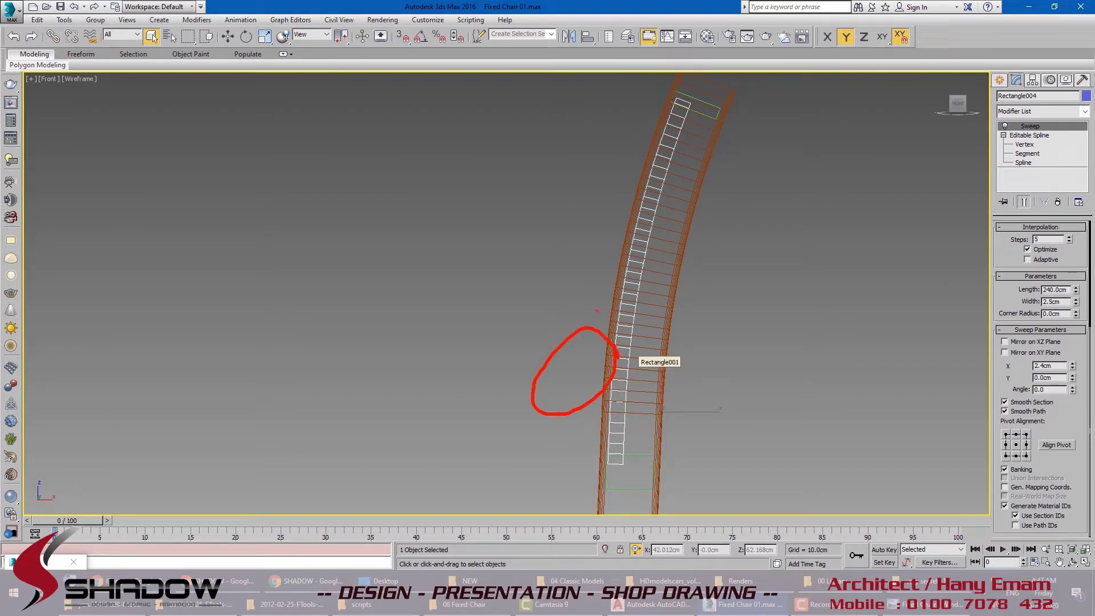
key(Escape)
key(Escape)
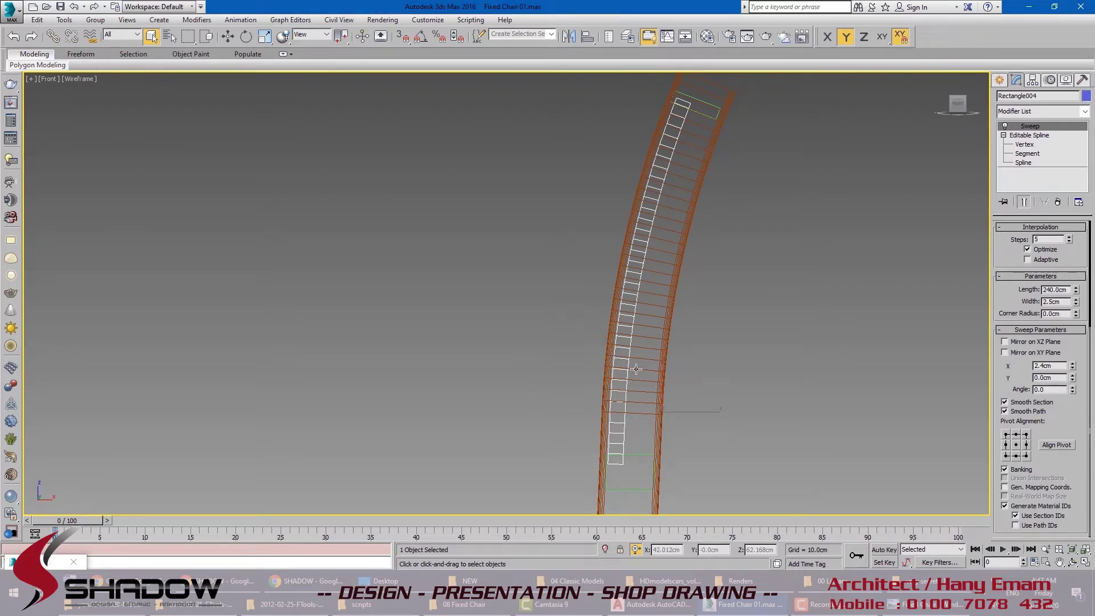
Step: Return to the shaded perspective view and select the lower rail beneath the curved panel
key(p)
key(p)
scroll(635, 369, down, 4)
drag(634, 369, 635, 370)
scroll(634, 370, down, 4)
mouse_move(635, 370)
alt+middle_down()
mouse_move(665, 417)
mouse_move(655, 371)
mouse_move(665, 342)
alt+middle_up()
key(F3)
key(w)
alt+middle_drag(679, 379, 606, 315)
click(688, 440)
scroll(607, 319, up, 4)
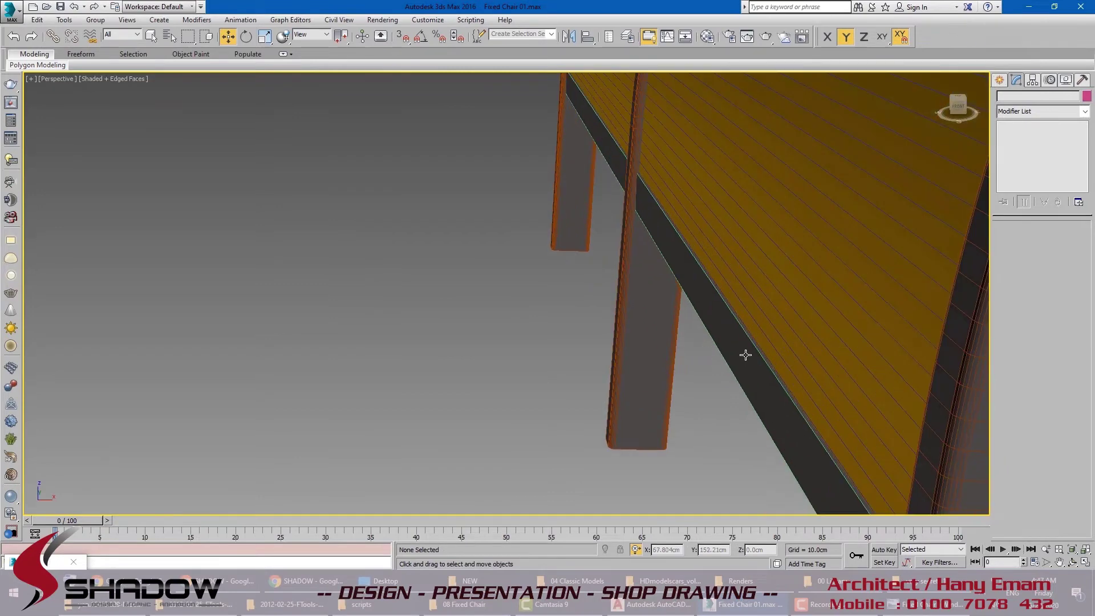
key(q)
click(810, 416)
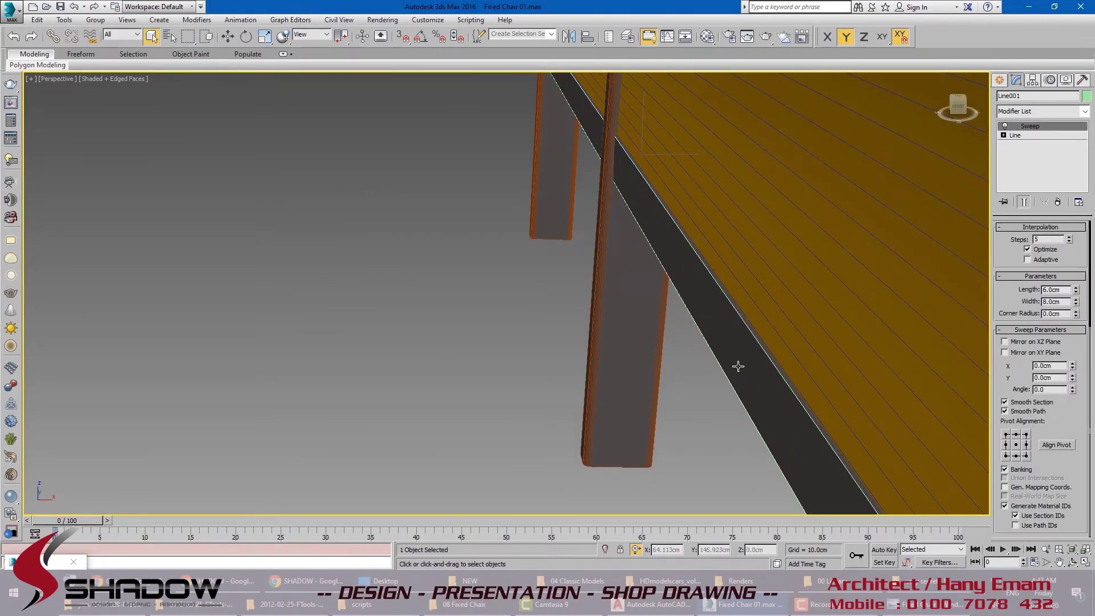